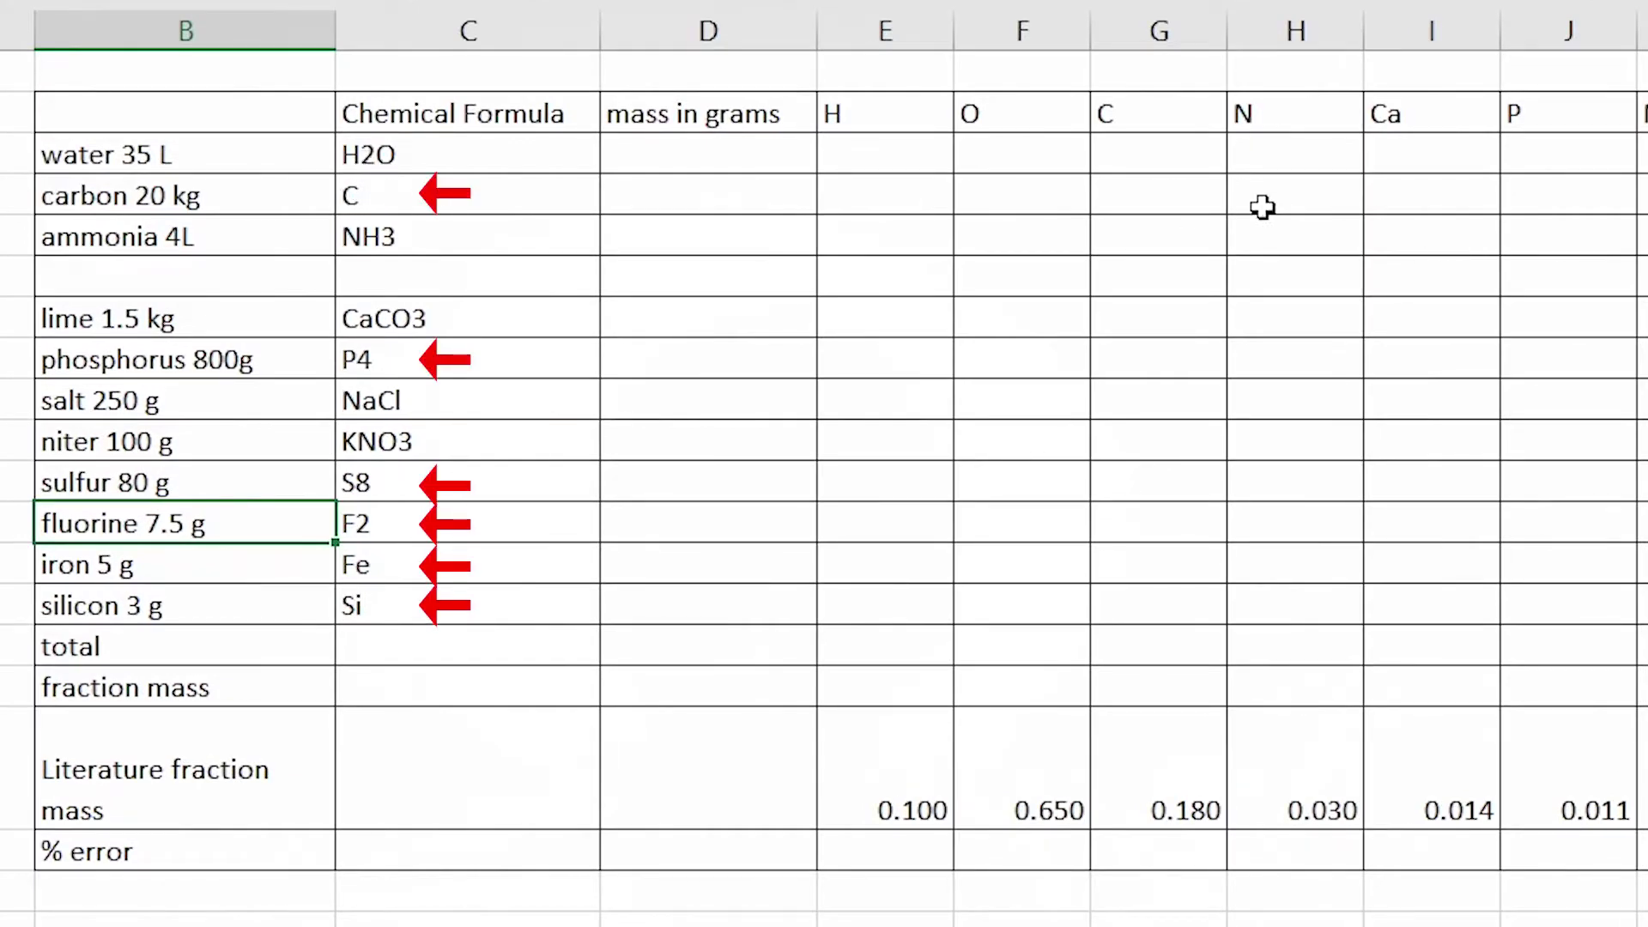
- Enter 20000 as carbon's mass in grams and link the C cell in the carbon row to that mass
left_click(1118, 199)
left_click(743, 196)
type("20000")
left_click(1189, 199)
type("=")
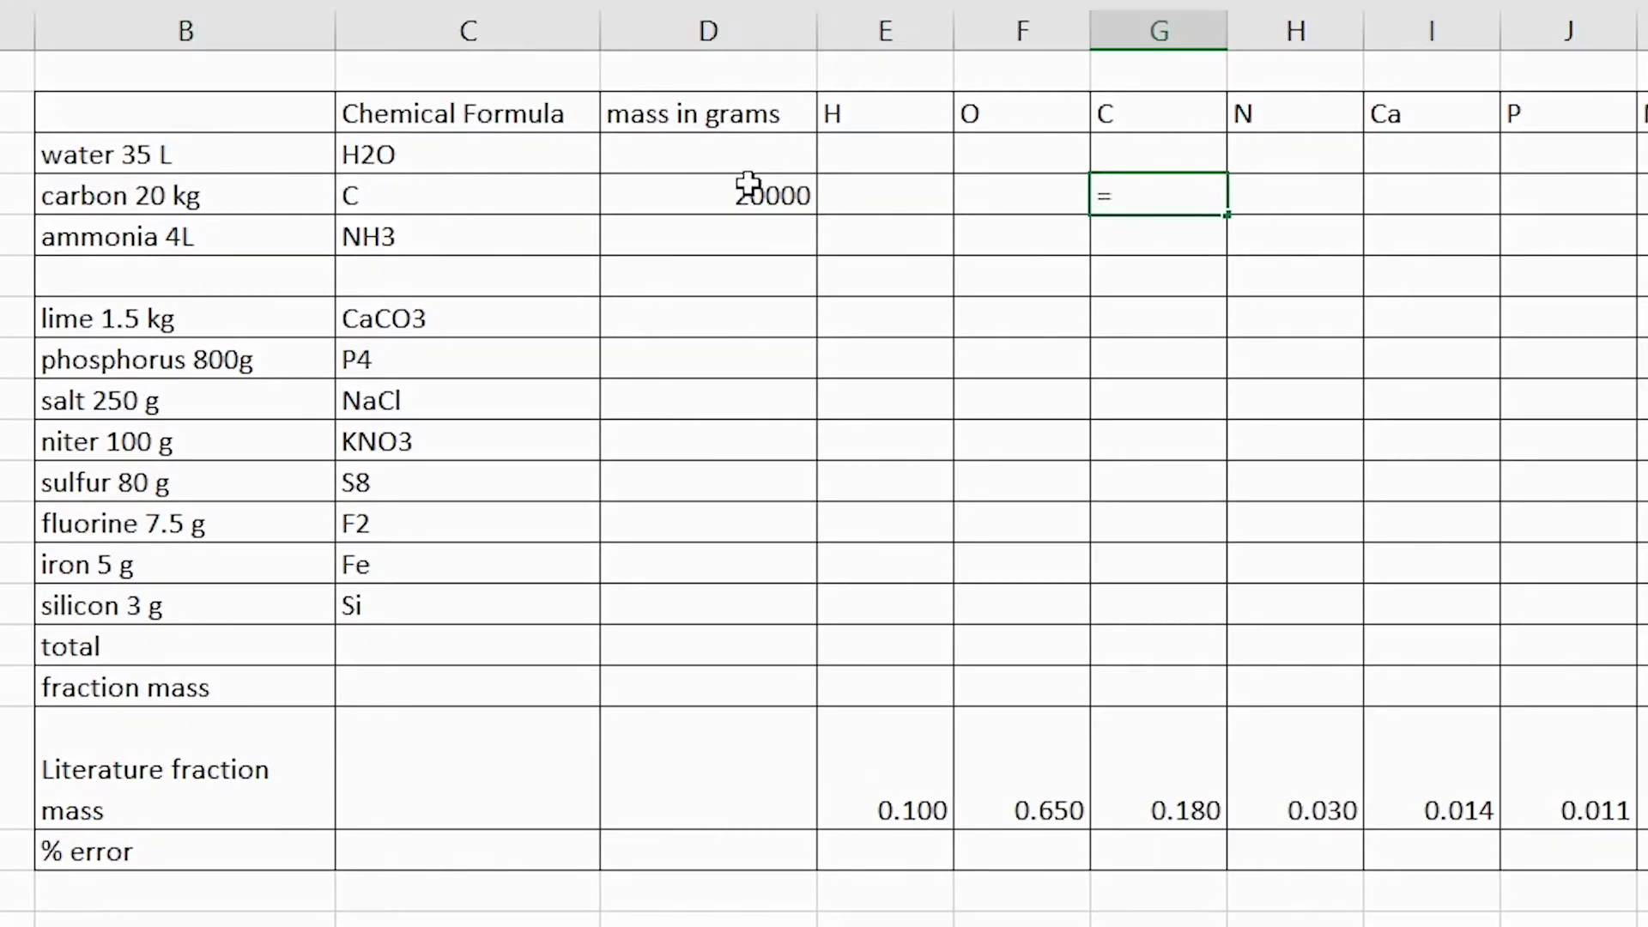
left_click(747, 187)
key("Return")
- Enter 800 as phosphorus's mass in grams and link the P cell in the phosphorus row to it
key("Down")
key("Down")
key("Down")
key("Left")
key("Left")
key("Left")
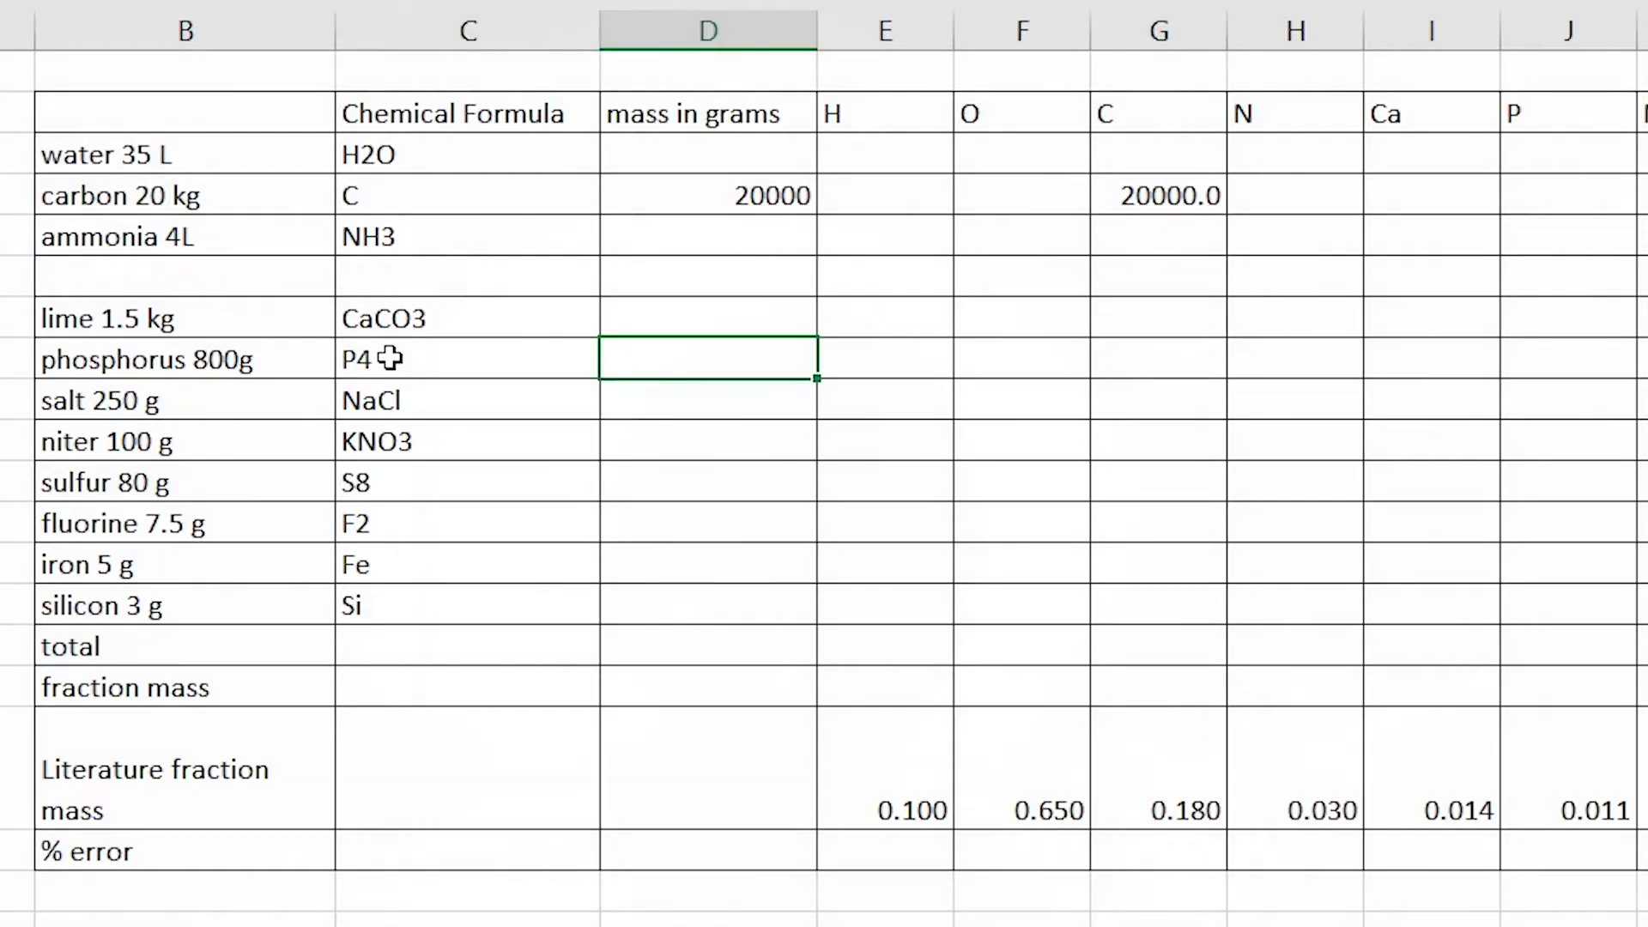
type("800")
key("Right")
key("Right")
key("Right")
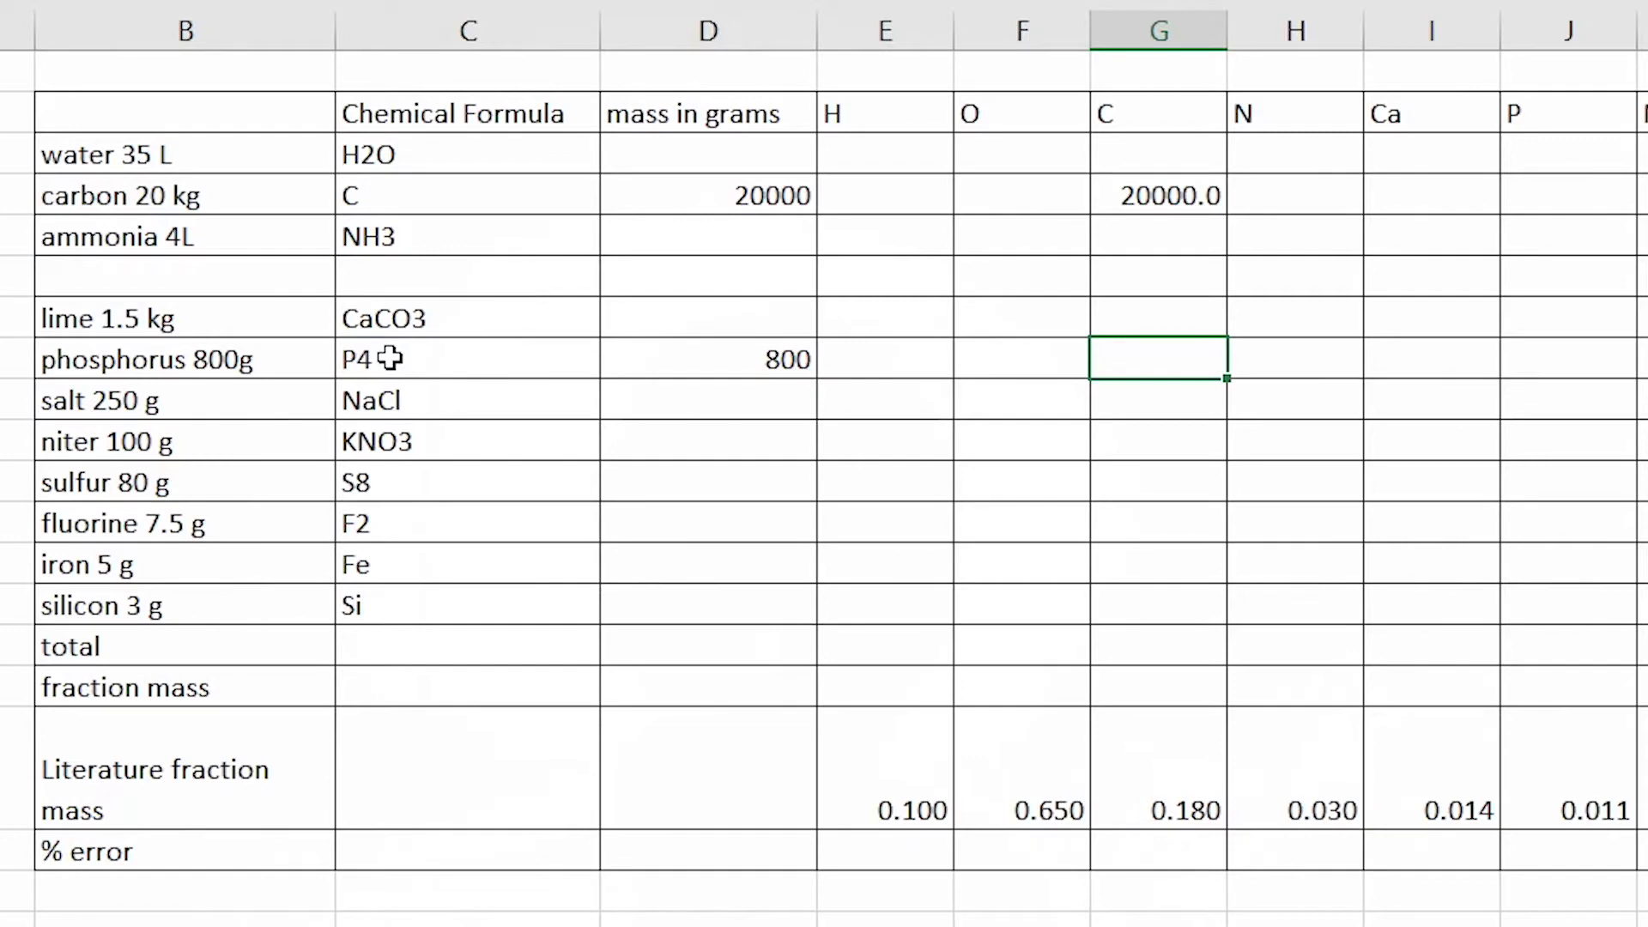
key("Right")
key("Right")
key("Right")
type("=")
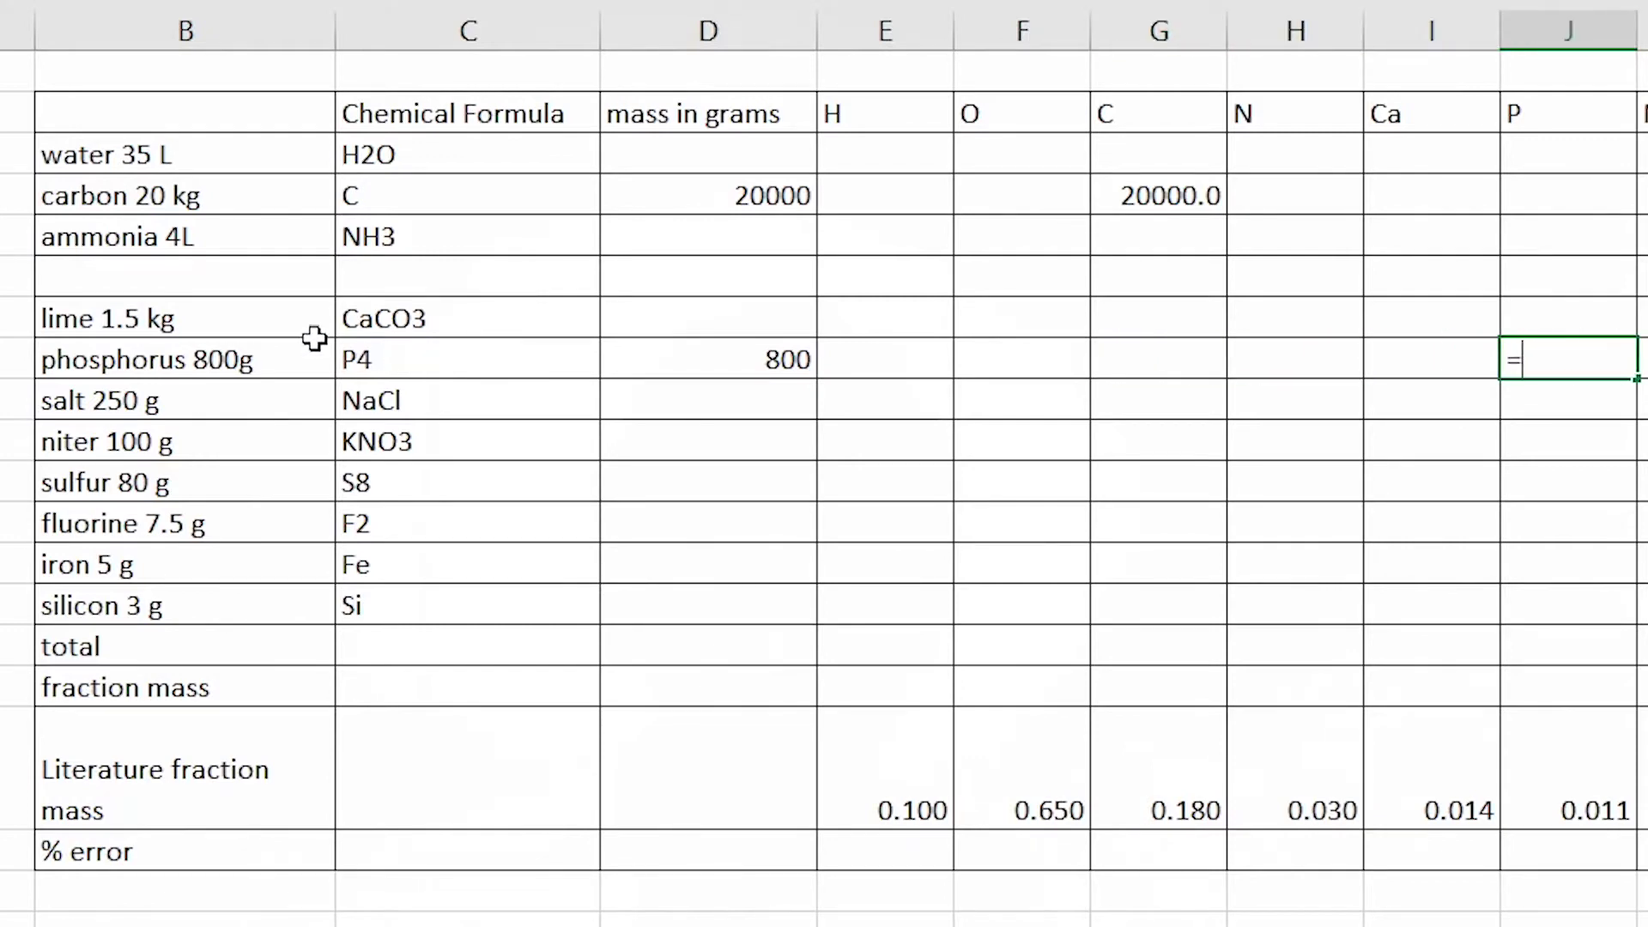
left_click(772, 359)
key("Return")
- Enter 80 as sulfur's mass in grams and link the S cell in the sulfur row to it
left_click(756, 482)
type("80")
key("Return")
key("Up")
key("Right")
key("Right")
key("Right")
key("Right")
key("Right")
key("Right")
key("Right")
key("Right")
key("Right")
key("Right")
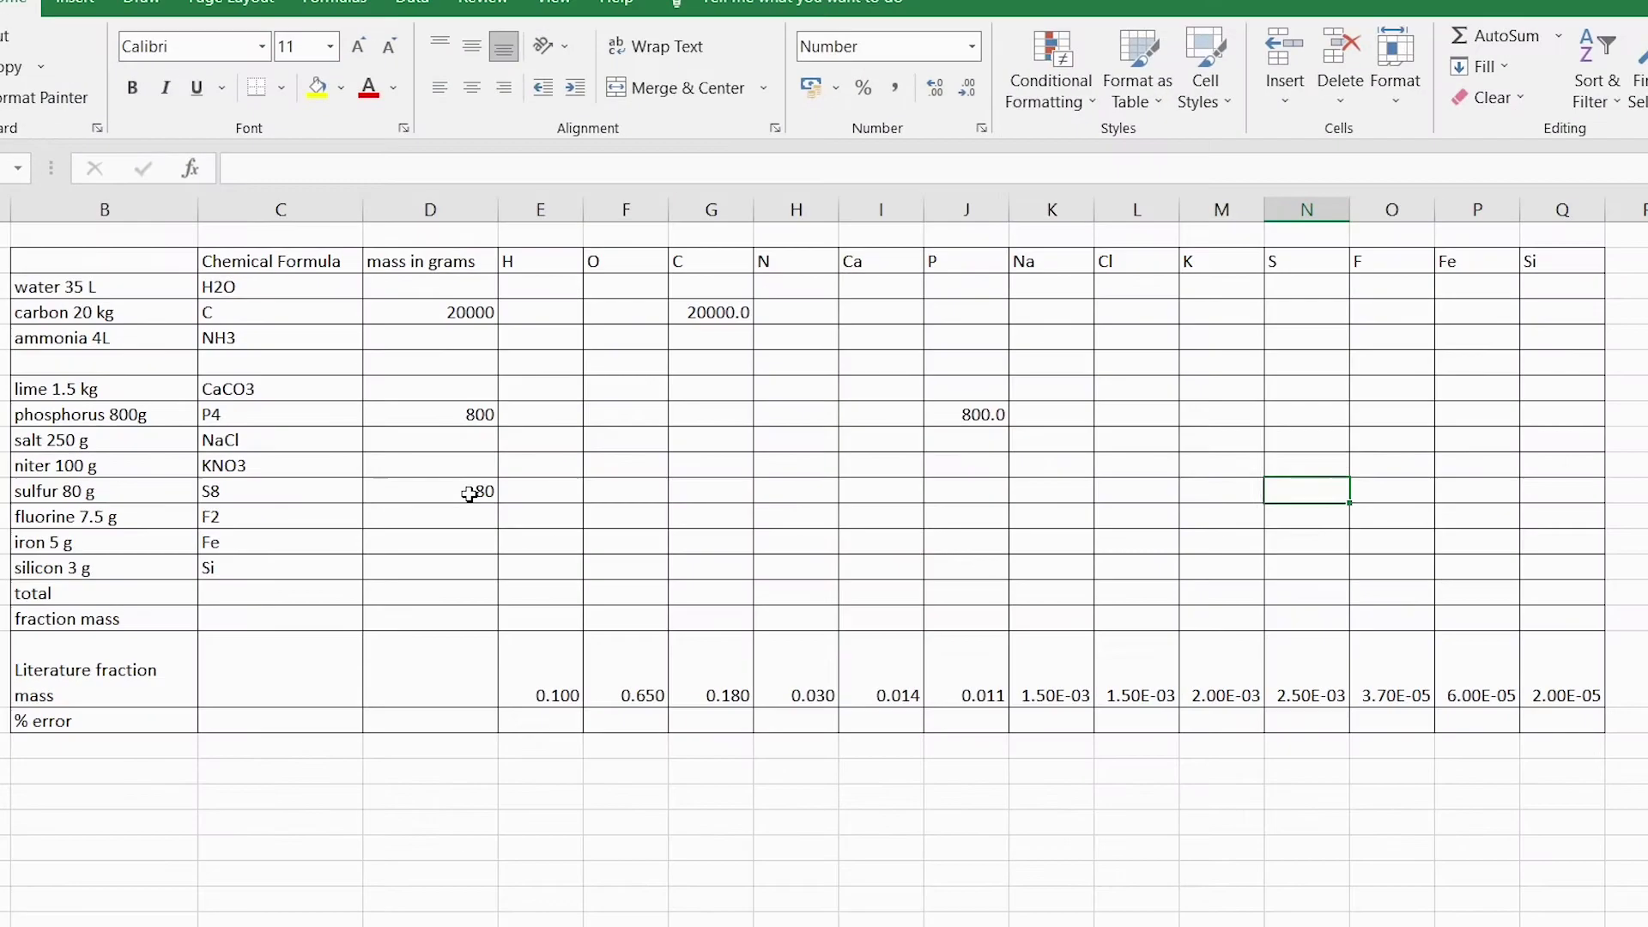
type("=")
left_click(470, 494)
key("Return")
- Enter 7.5 as fluorine's mass in grams and link the F cell in the fluorine row to it
left_click(430, 515)
type("7.5")
key("Right")
key("Right")
key("Right")
key("Right")
key("Right")
key("Right")
key("Right")
key("Right")
key("Right")
key("Right")
key("Right")
type("=")
left_click(430, 515)
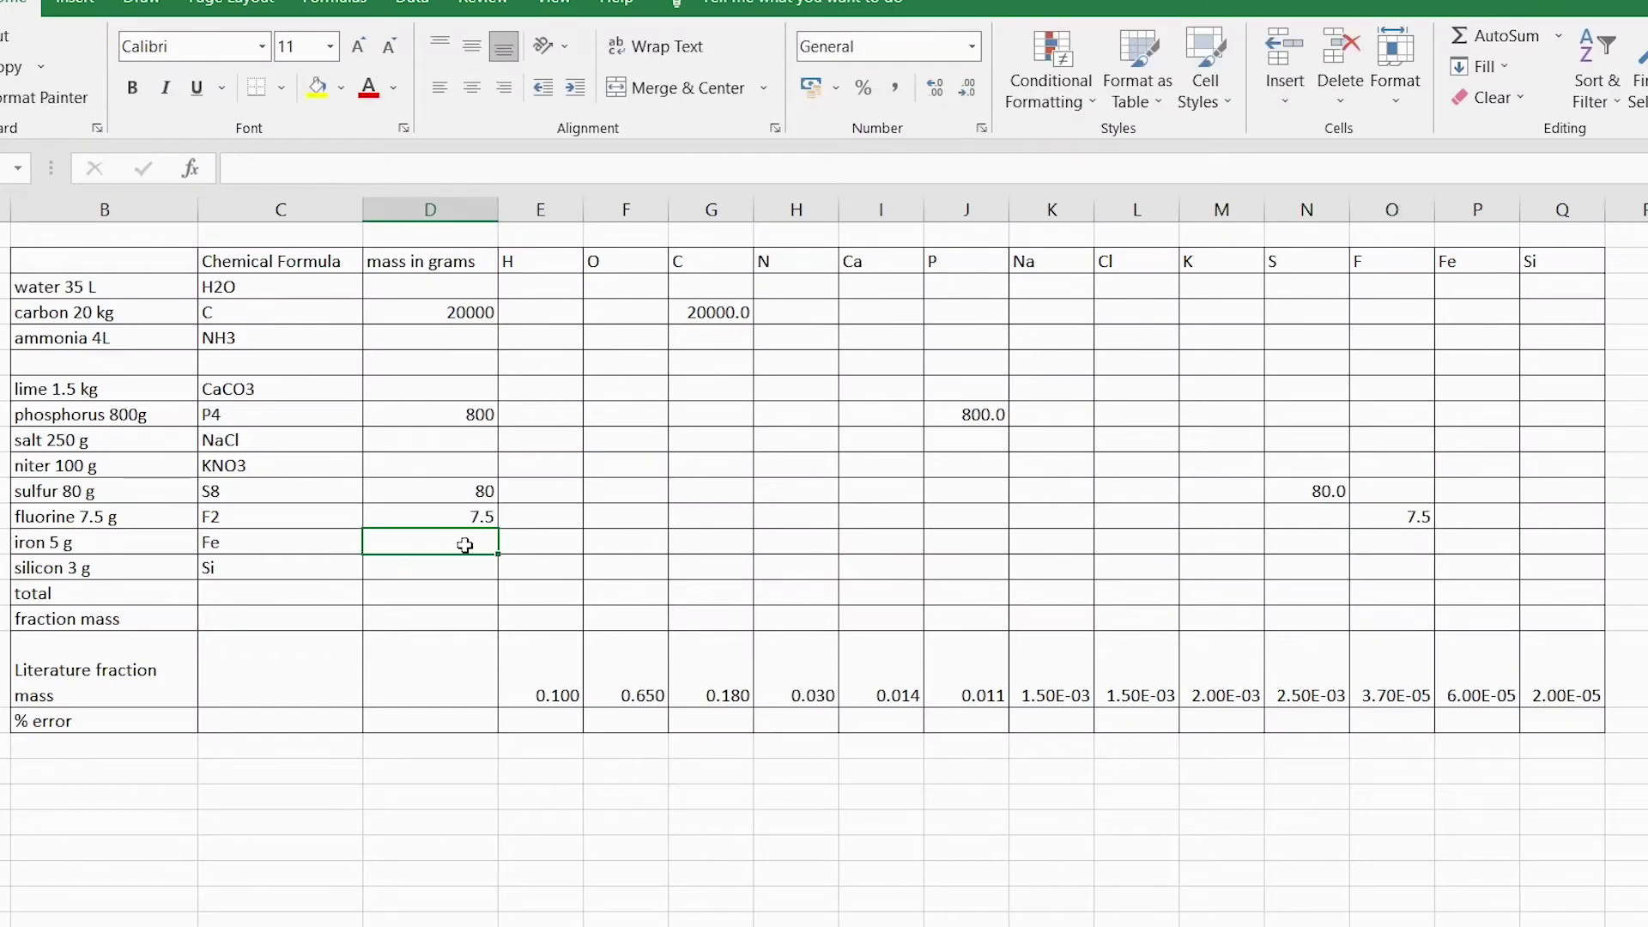
- Enter 5 as iron's mass in grams and link the Fe cell in the iron row to it
type("5")
key("Right")
key("Right")
key("Right")
key("Right")
key("Right")
key("Right")
key("Right")
key("Right")
key("Right")
key("Right")
key("Right")
key("Right")
type("=")
left_click(464, 545)
key("Return")
- Enter 3 as silicon's mass in grams and select the Si cell in the silicon row
left_click(452, 564)
type("3")
key("Right")
key("Right")
key("Right")
key("Right")
key("Right")
key("Right")
key("Right")
key("Right")
key("Right")
key("Right")
key("Right")
key("Right")
key("Right")
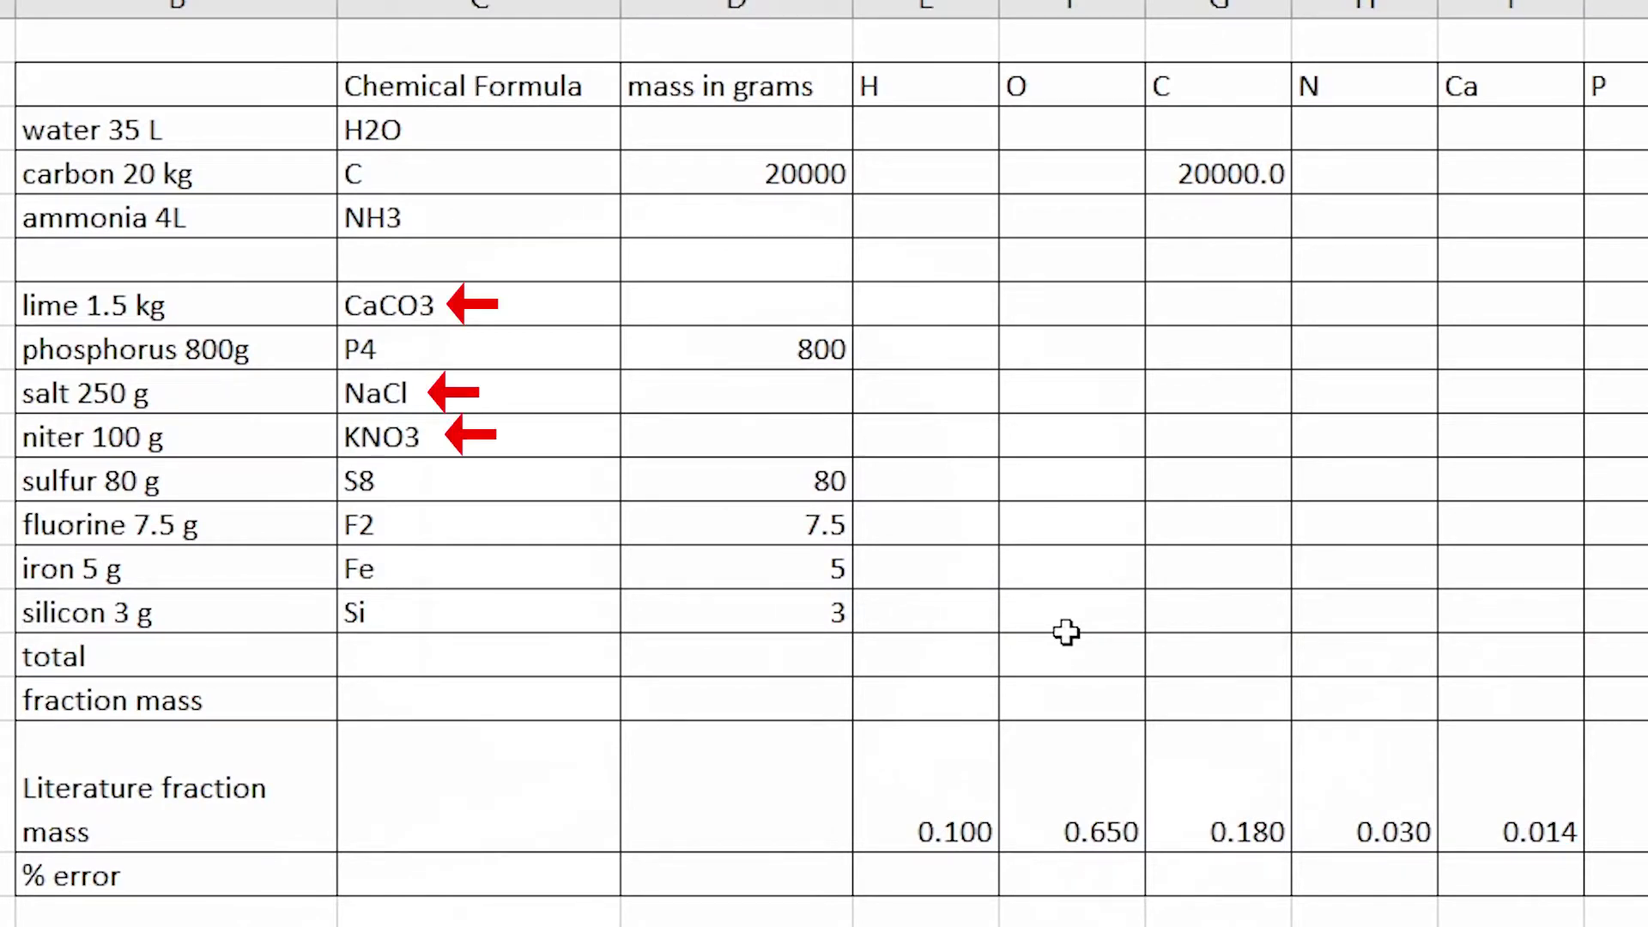
- Enter 1500 as the mass in grams of lime (CaCO3)
left_click(747, 313)
type("1")
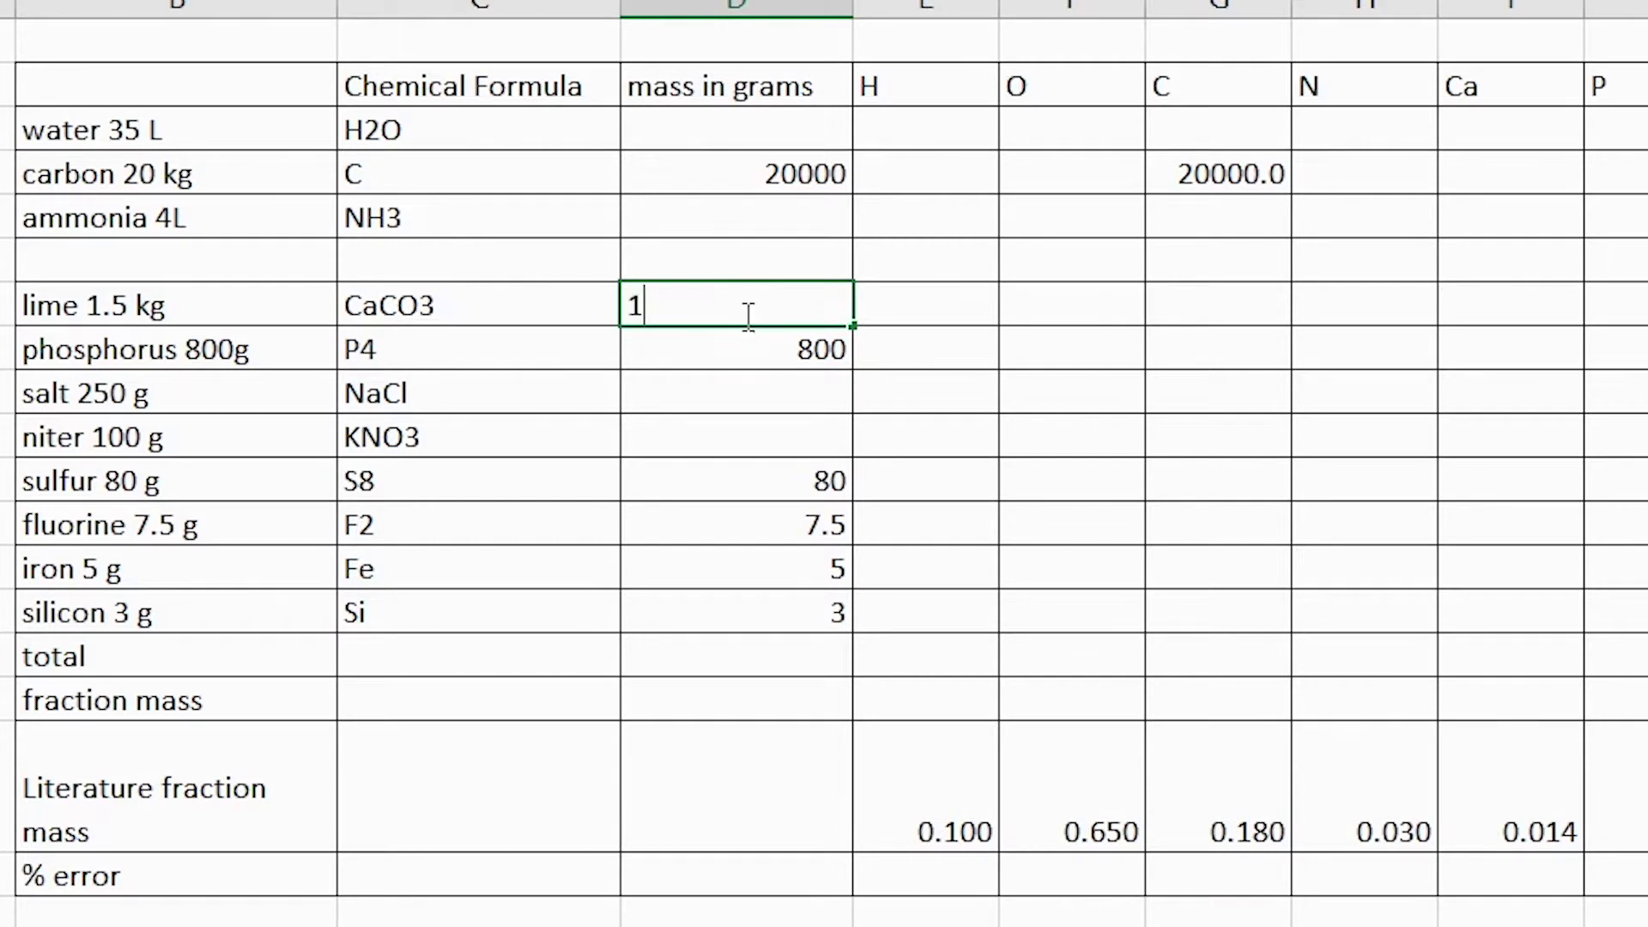
type("500")
key("Return")
- Calculate the calcium mass in the lime row's Ca cell with the formula =D7*(40/100)
key("Up")
key("Right")
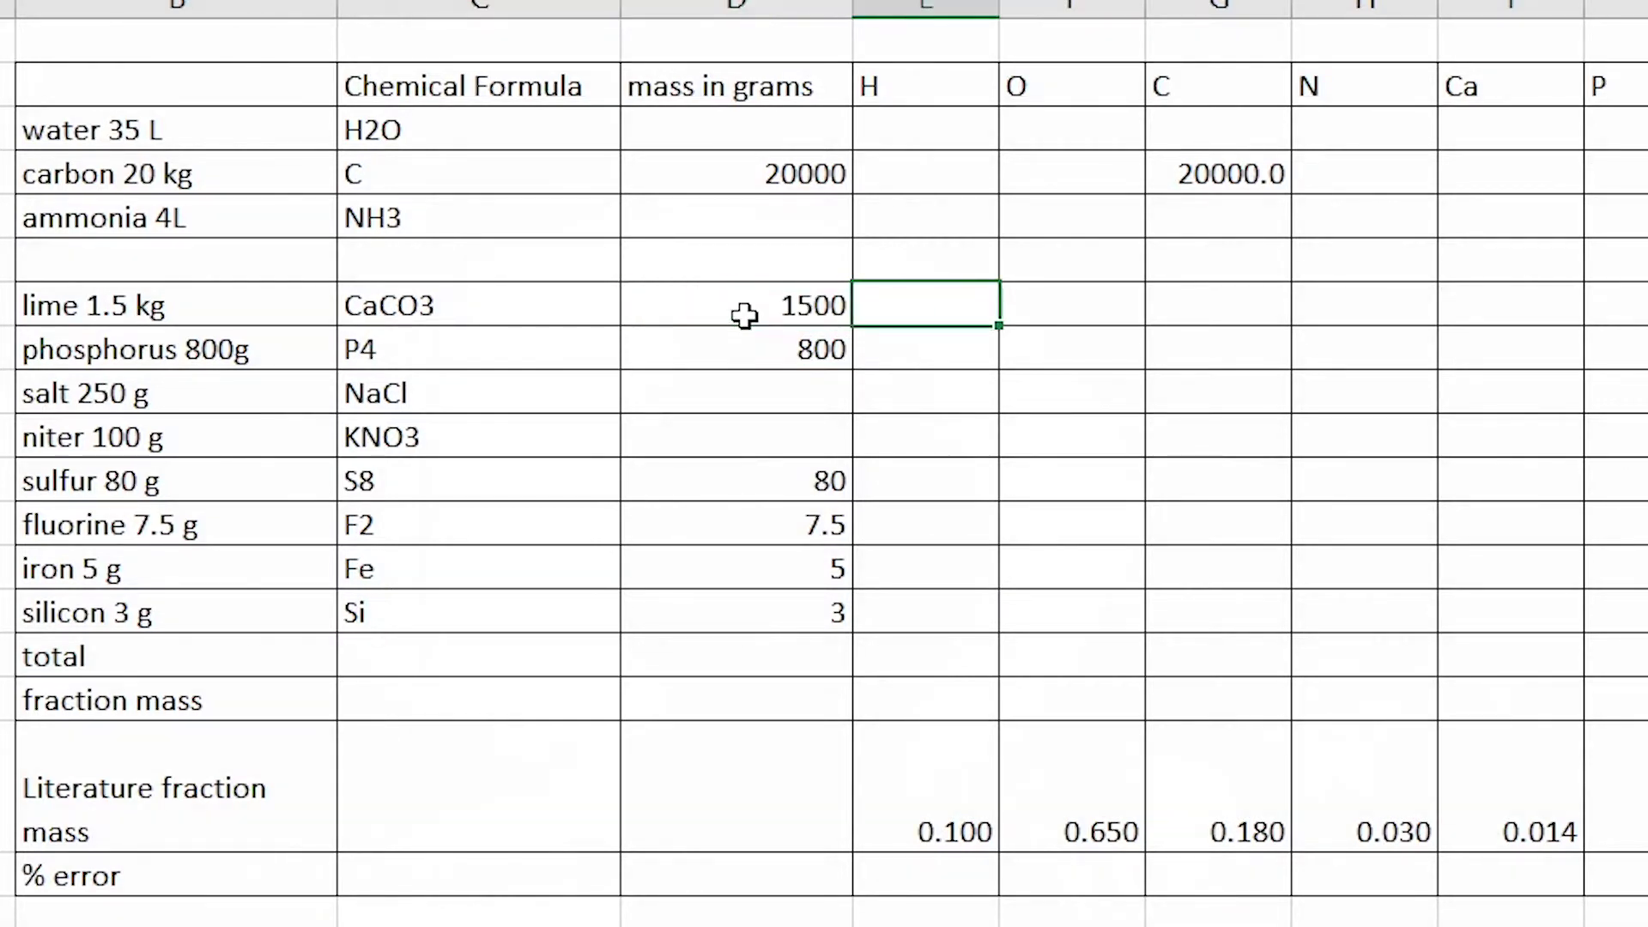
key("Right")
key("Right")
key("Right")
key("Right")
type("=")
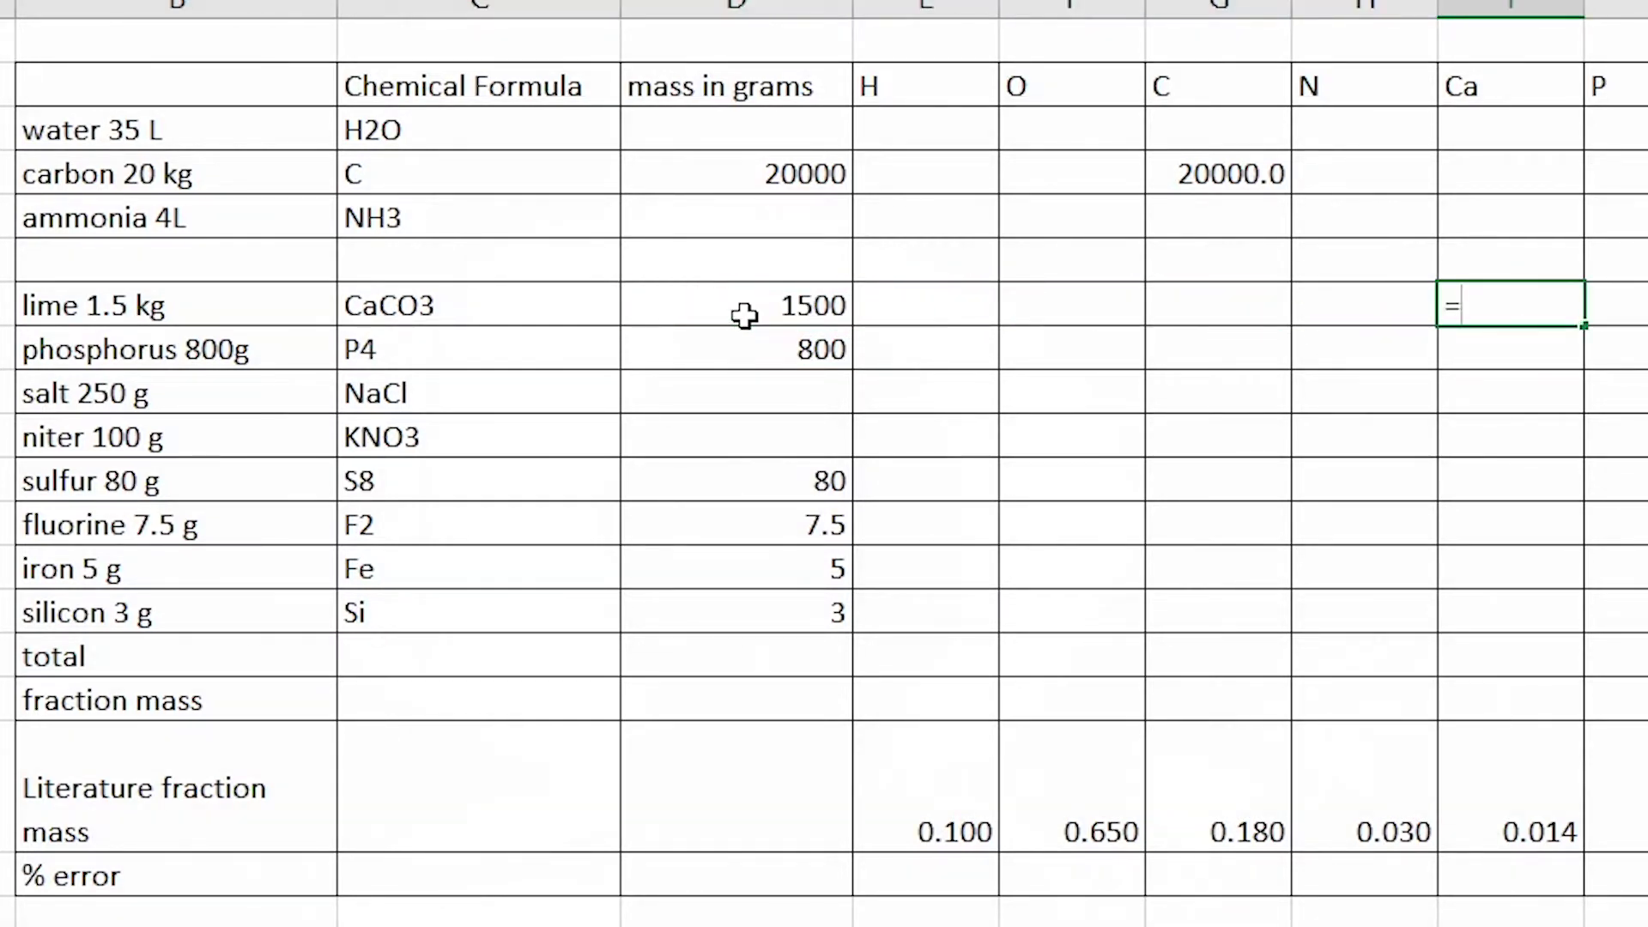
left_click(719, 304)
type("*()")
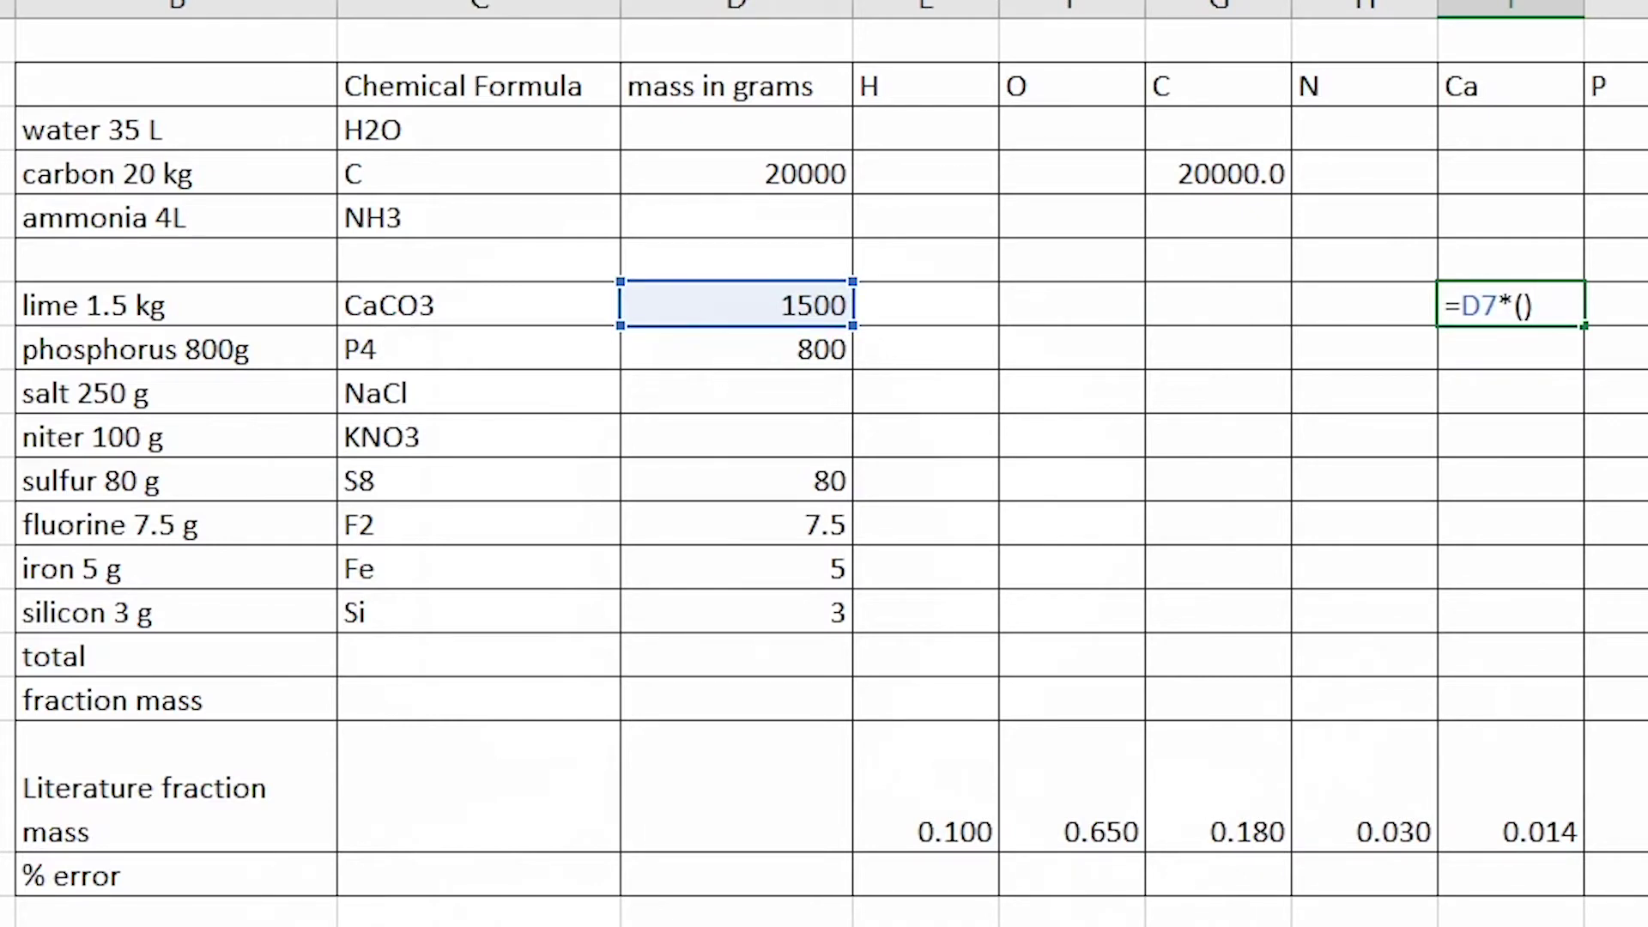
scroll(824, 463, "right", 3)
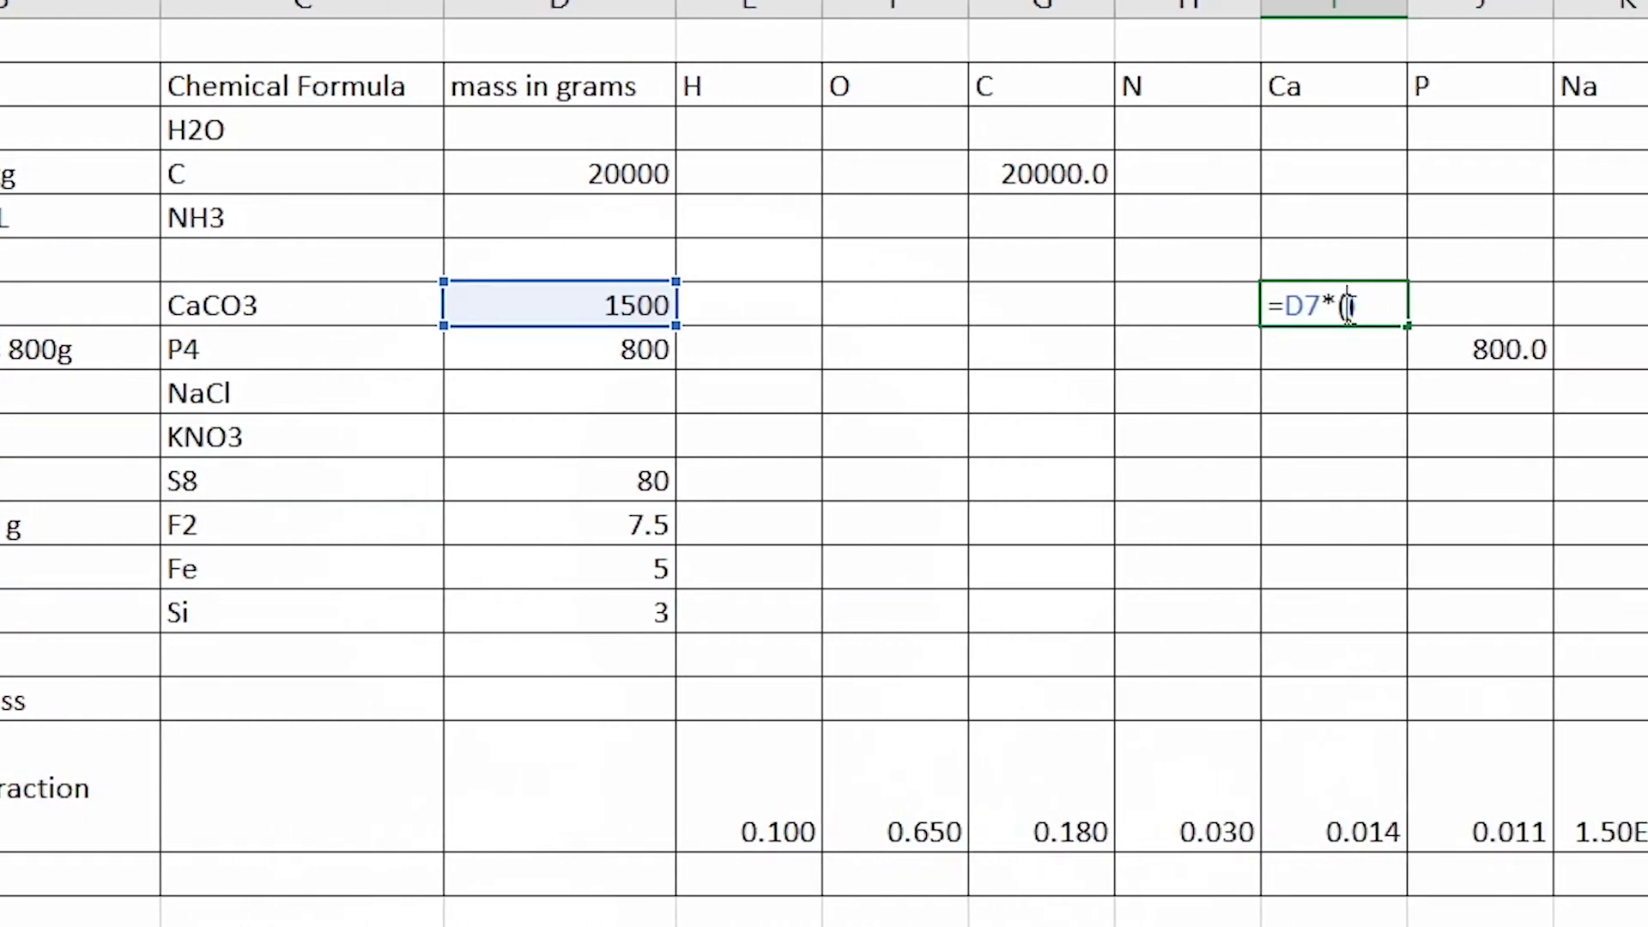
type("40/")
type("100")
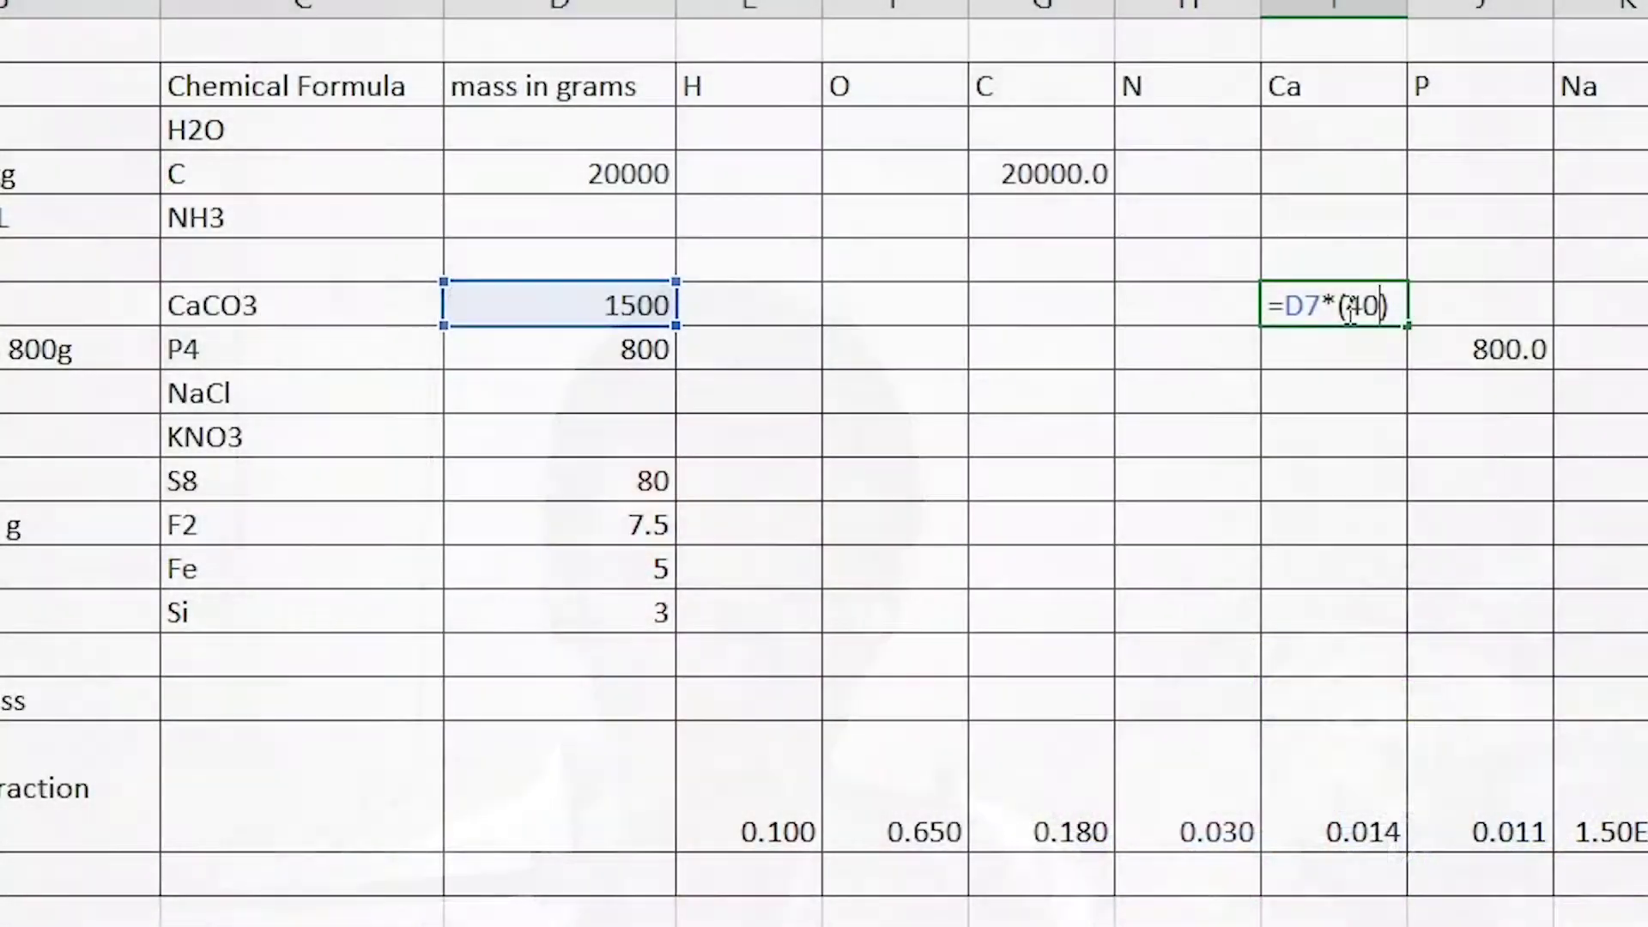
type("/")
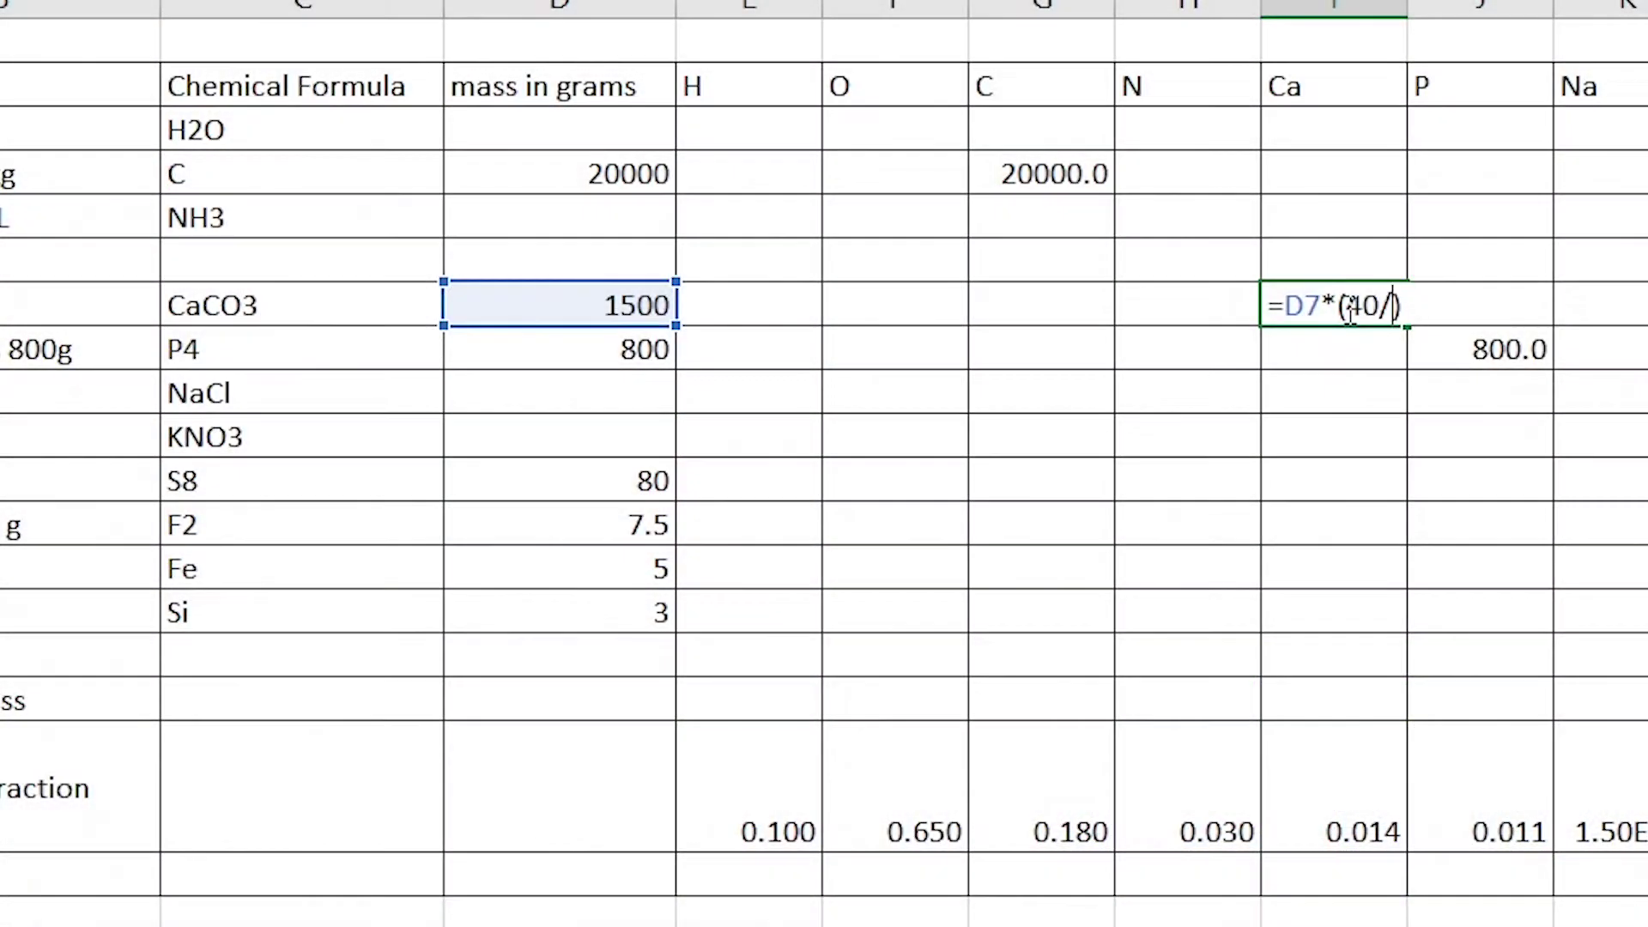
type("100")
key("Return")
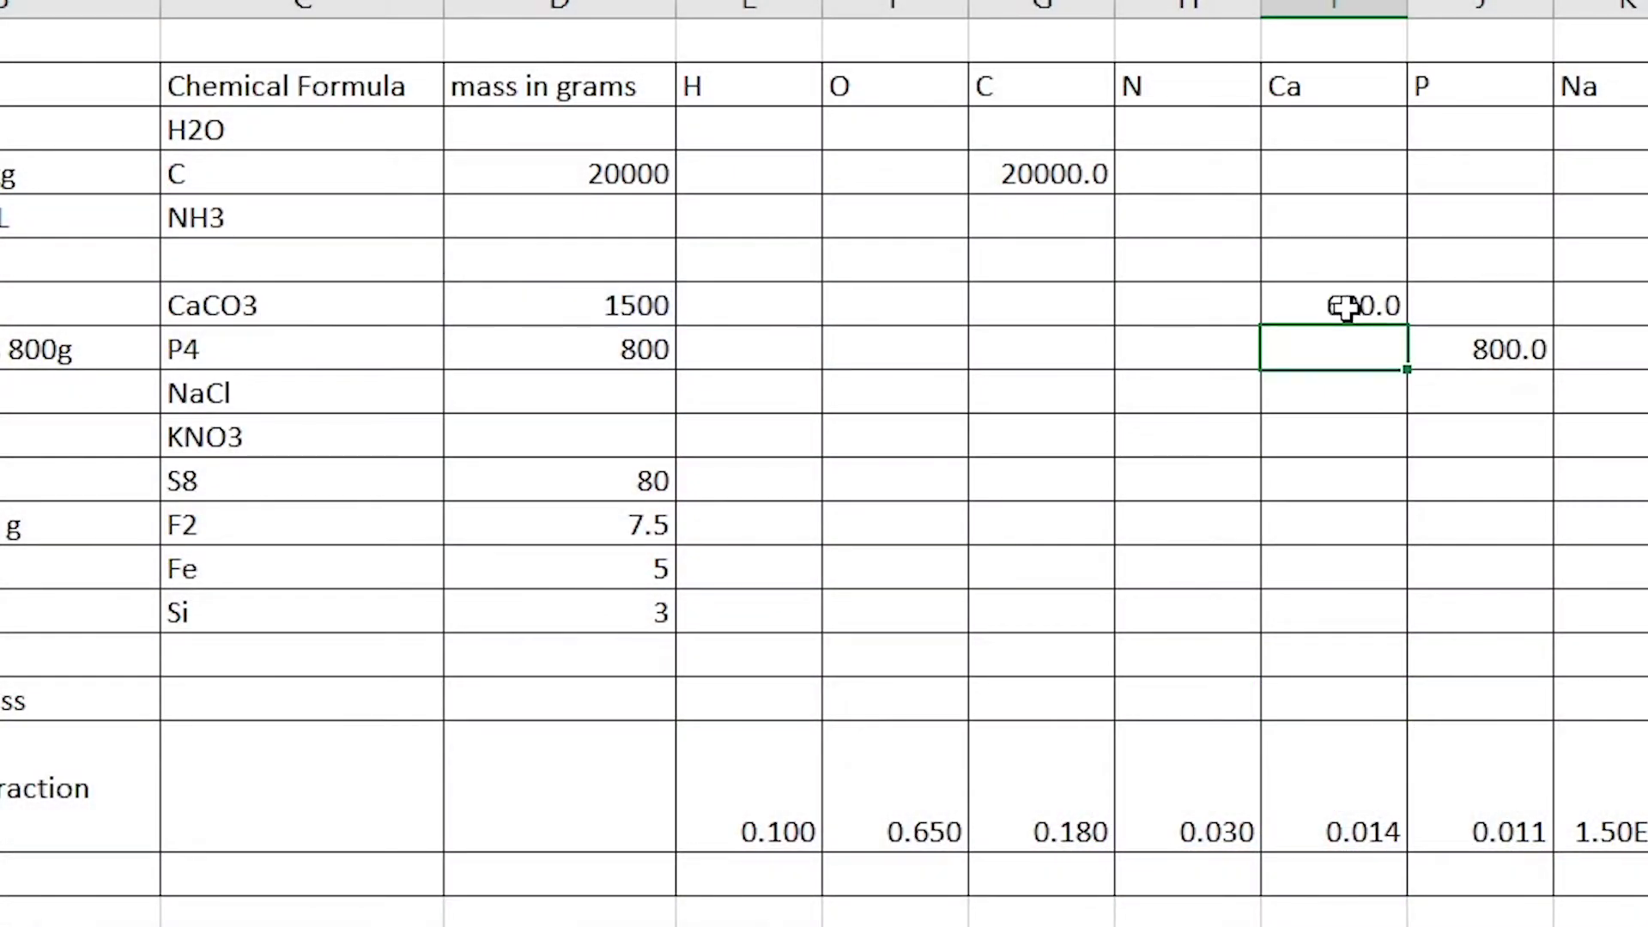
left_click(1344, 307)
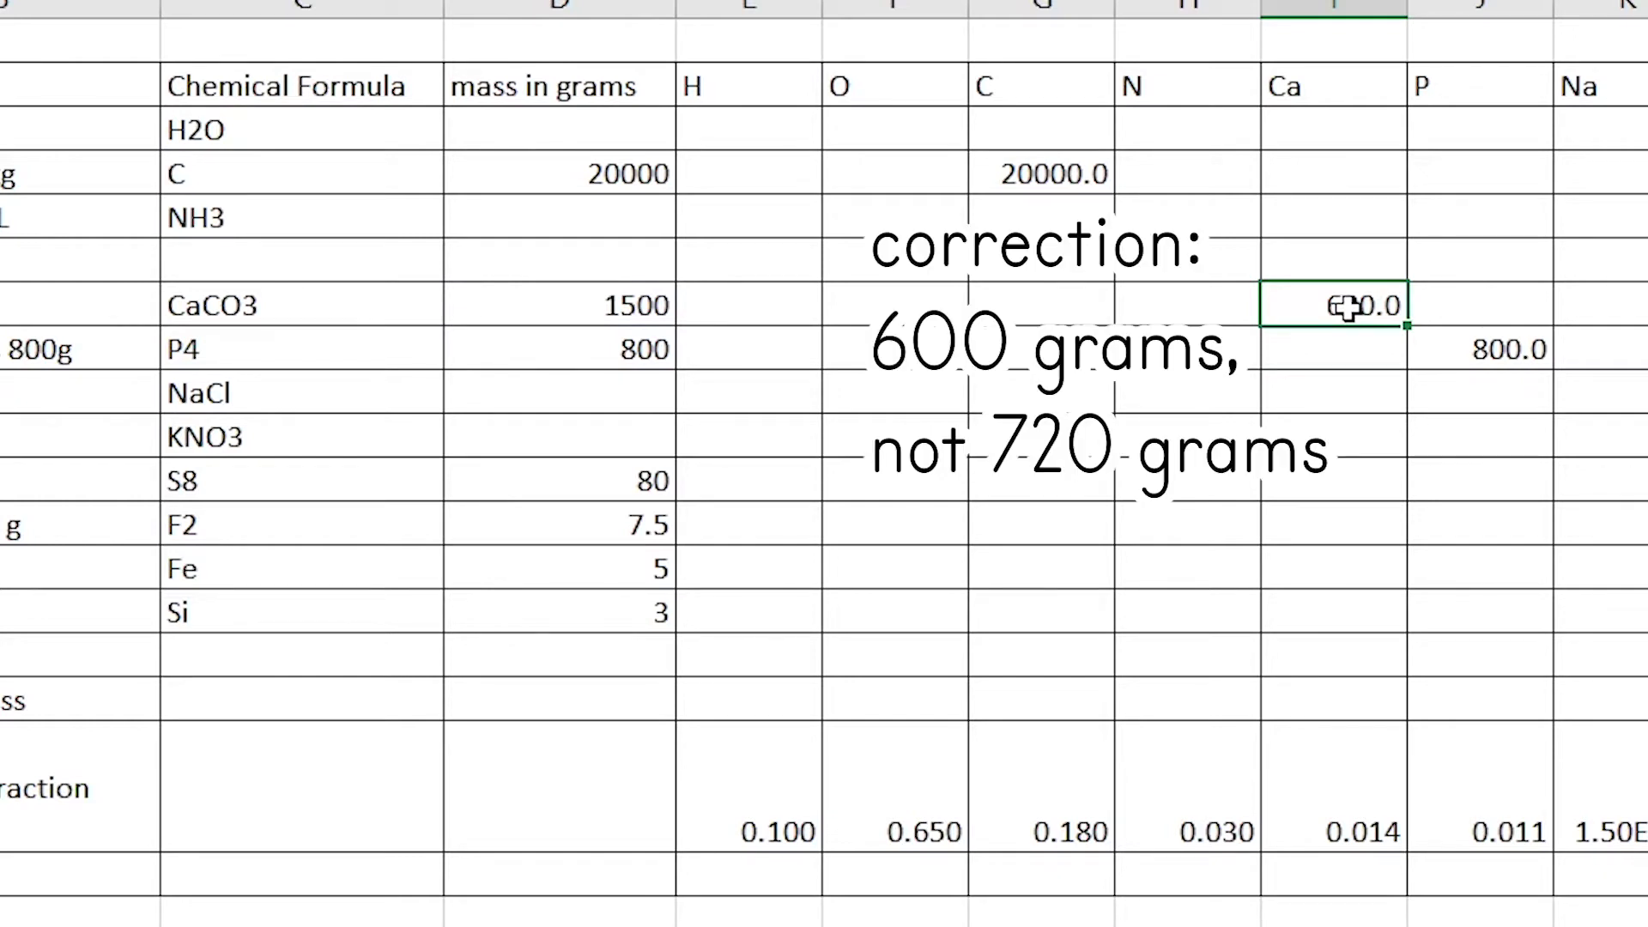
- Calculate the carbon mass in the lime row's C cell with the formula =D7*(12/100)
left_click(1017, 306)
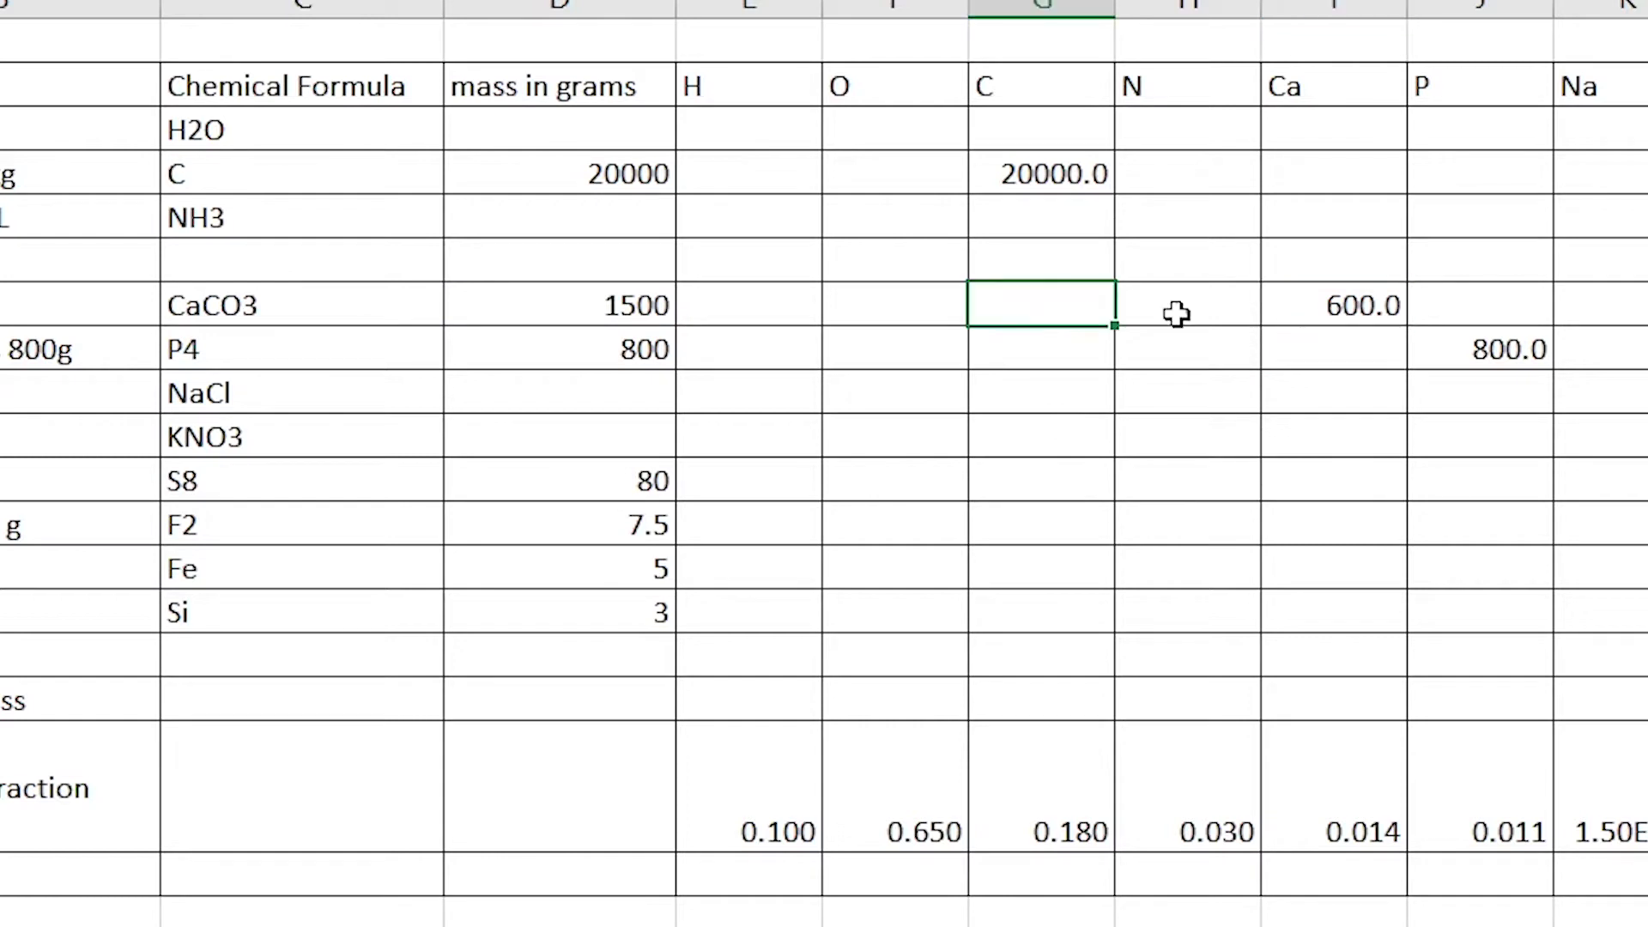
type("=")
left_click(633, 309)
type("*(12/100)")
- Calculate the oxygen mass in the lime row's O cell with the formula =D7*(48/100)
left_click(924, 312)
type("=")
left_click(605, 306)
type("*(")
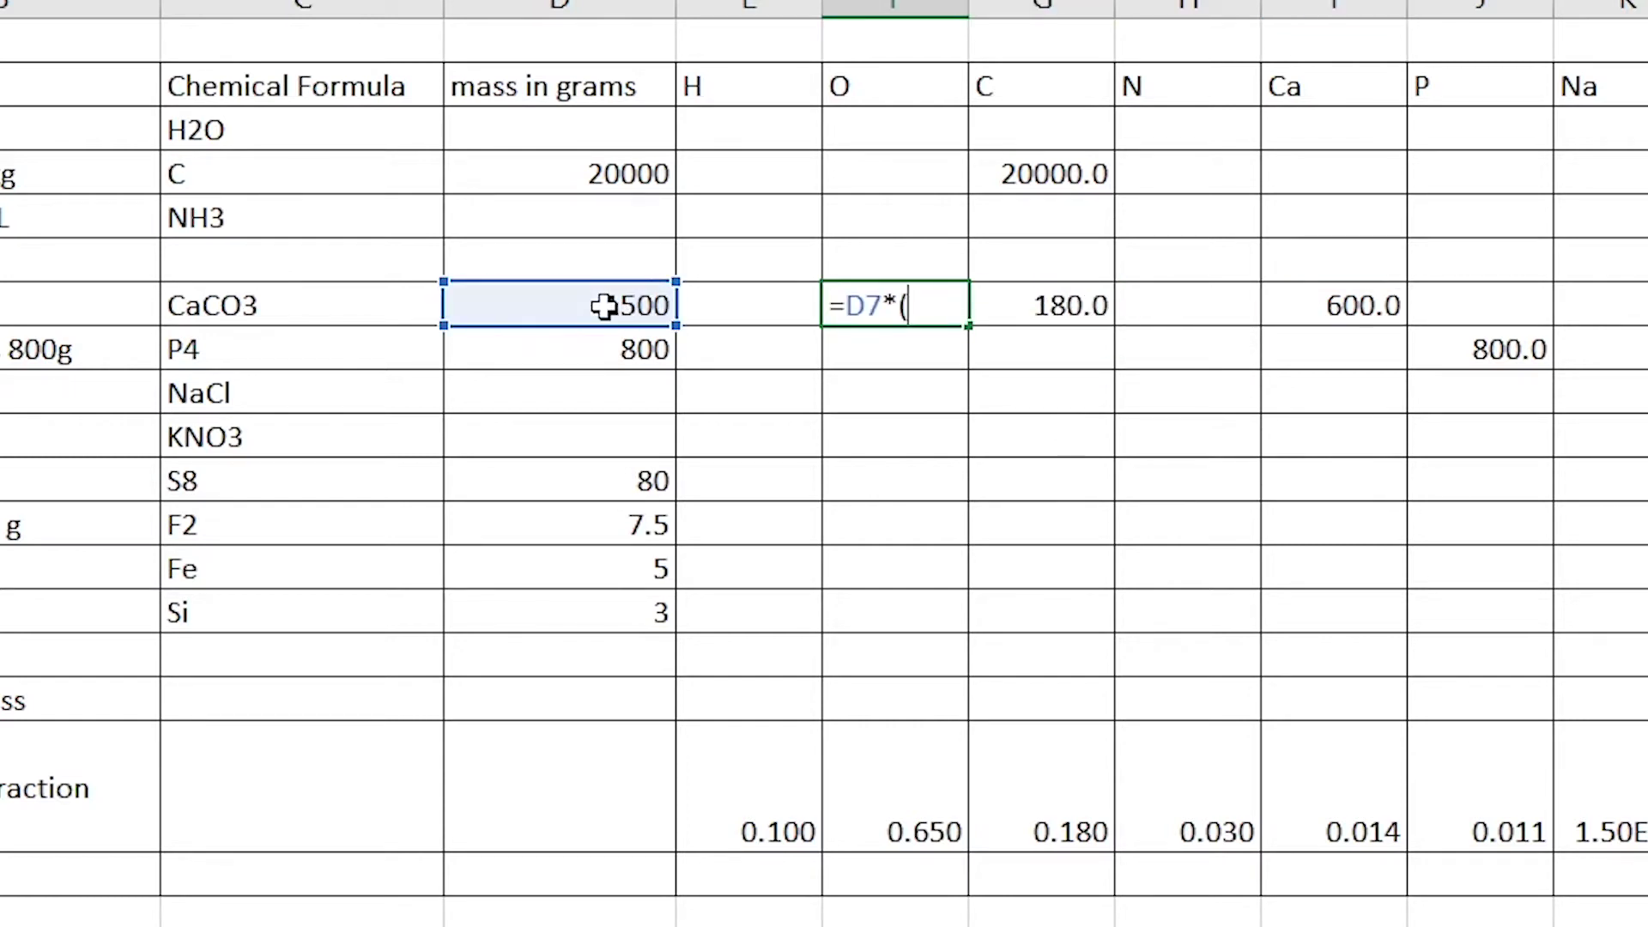
type("48/100)")
key("Return")
- Enter 250 as salt's mass in grams and 100 as niter's mass in grams
left_click(601, 392)
type("250")
key("Return")
type("100")
- Calculate the sodium mass in the salt row's Na cell as the salt mass times 23/(23+35.5)
key("Up")
key("Right")
key("Right")
key("Right")
key("Right")
key("Right")
key("Right")
key("Right")
type("=")
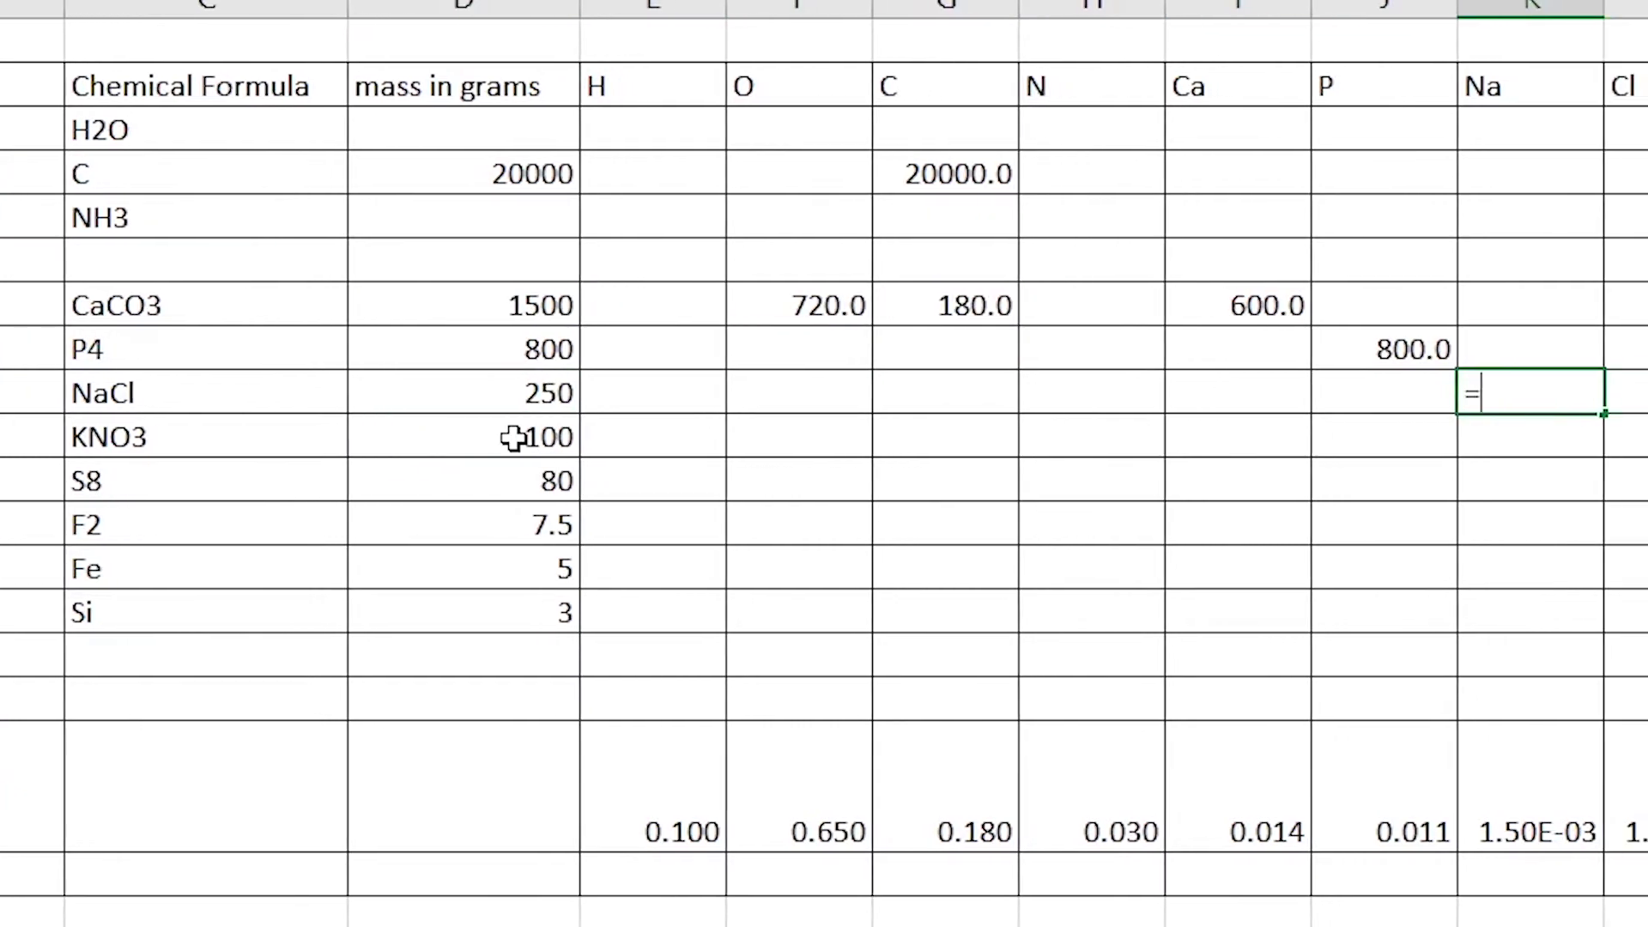
left_click(557, 393)
type("*(23/(23+35.5)")
key("Return")
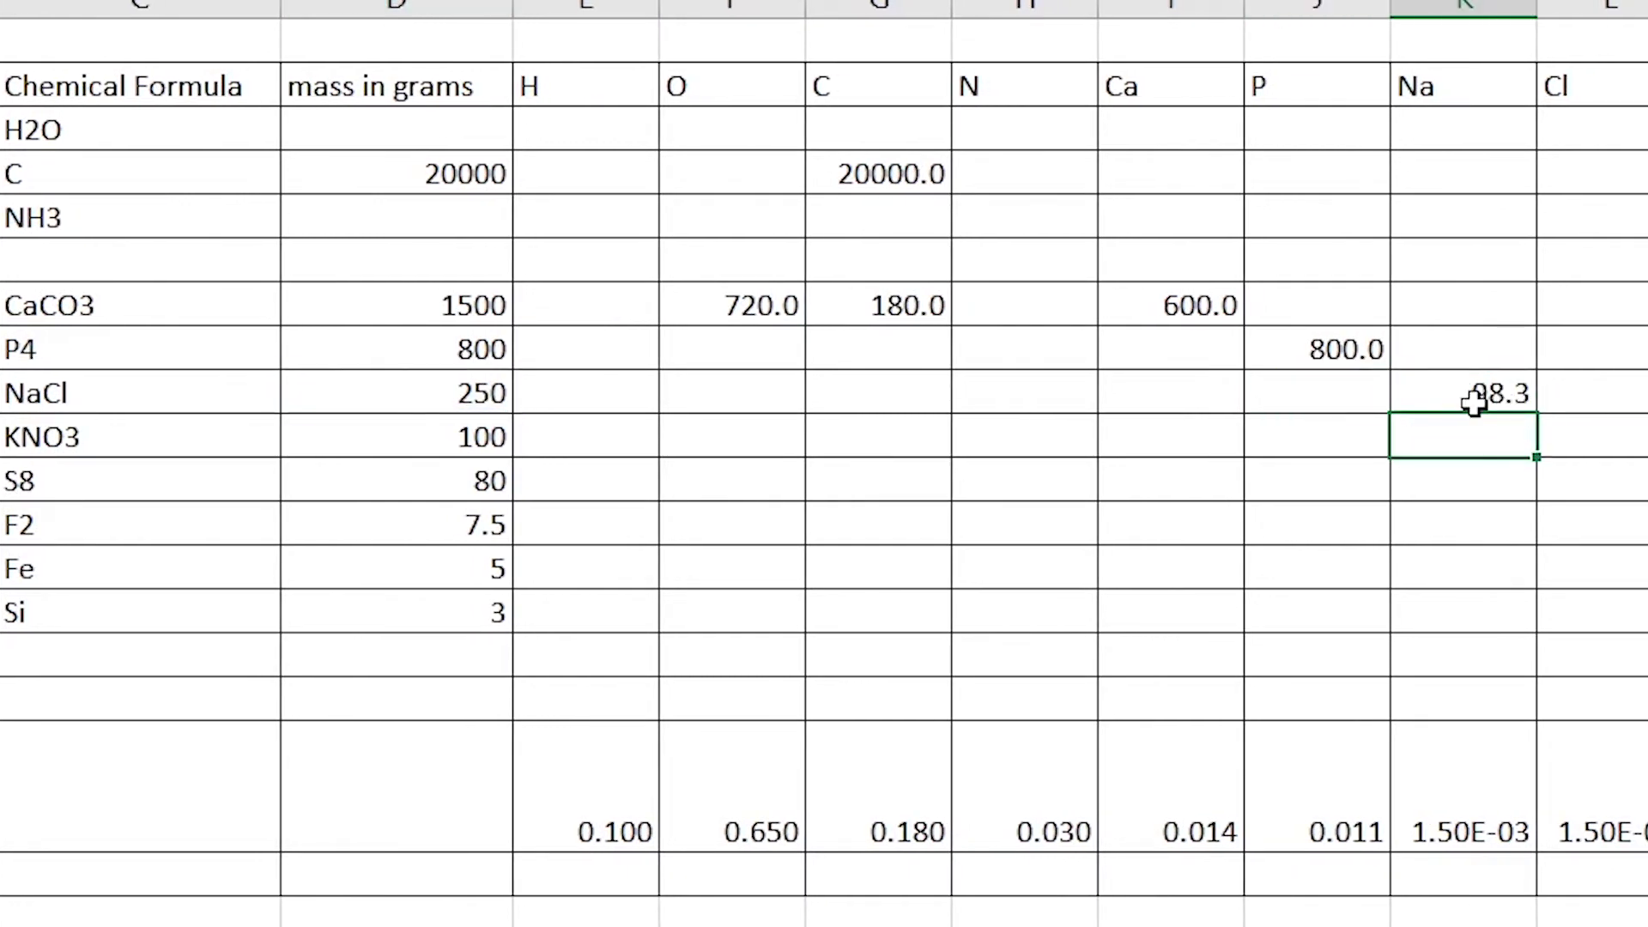
- Calculate the chlorine mass in the salt row's Cl cell with the formula =D9*(35.5/(23+35.5))
key("Up")
key("Right")
type("=")
left_click(352, 393)
type("*(35.5/(23+35.5))")
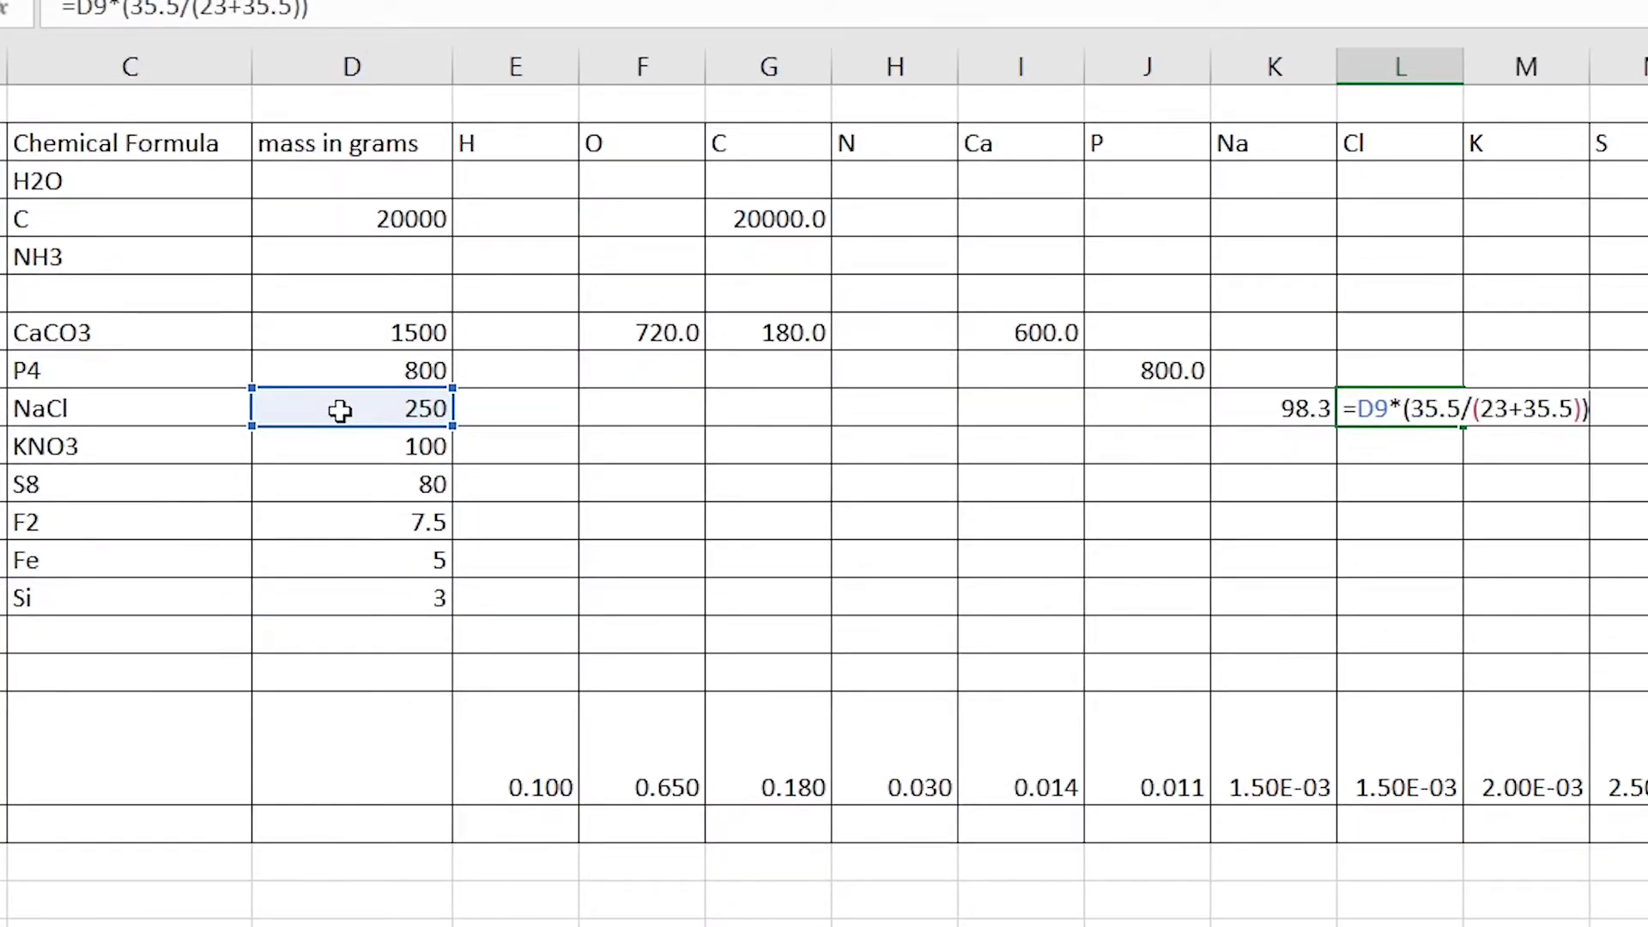
key("Return")
- Calculate the potassium mass in the niter row's K cell as the niter mass times 39/(39+14+3*16)
key("Right")
type("=")
left_click(352, 446)
type("*(39/(39+14+3*16))")
key("ctrl+Return")
- Reuse the potassium formula in the niter row's N and O cells with adapted numerators, making oxygen =$D$10*(16*3/(39+14+3*16))
key("ctrl+c")
left_click(893, 447)
key("ctrl+v")
left_click(666, 449)
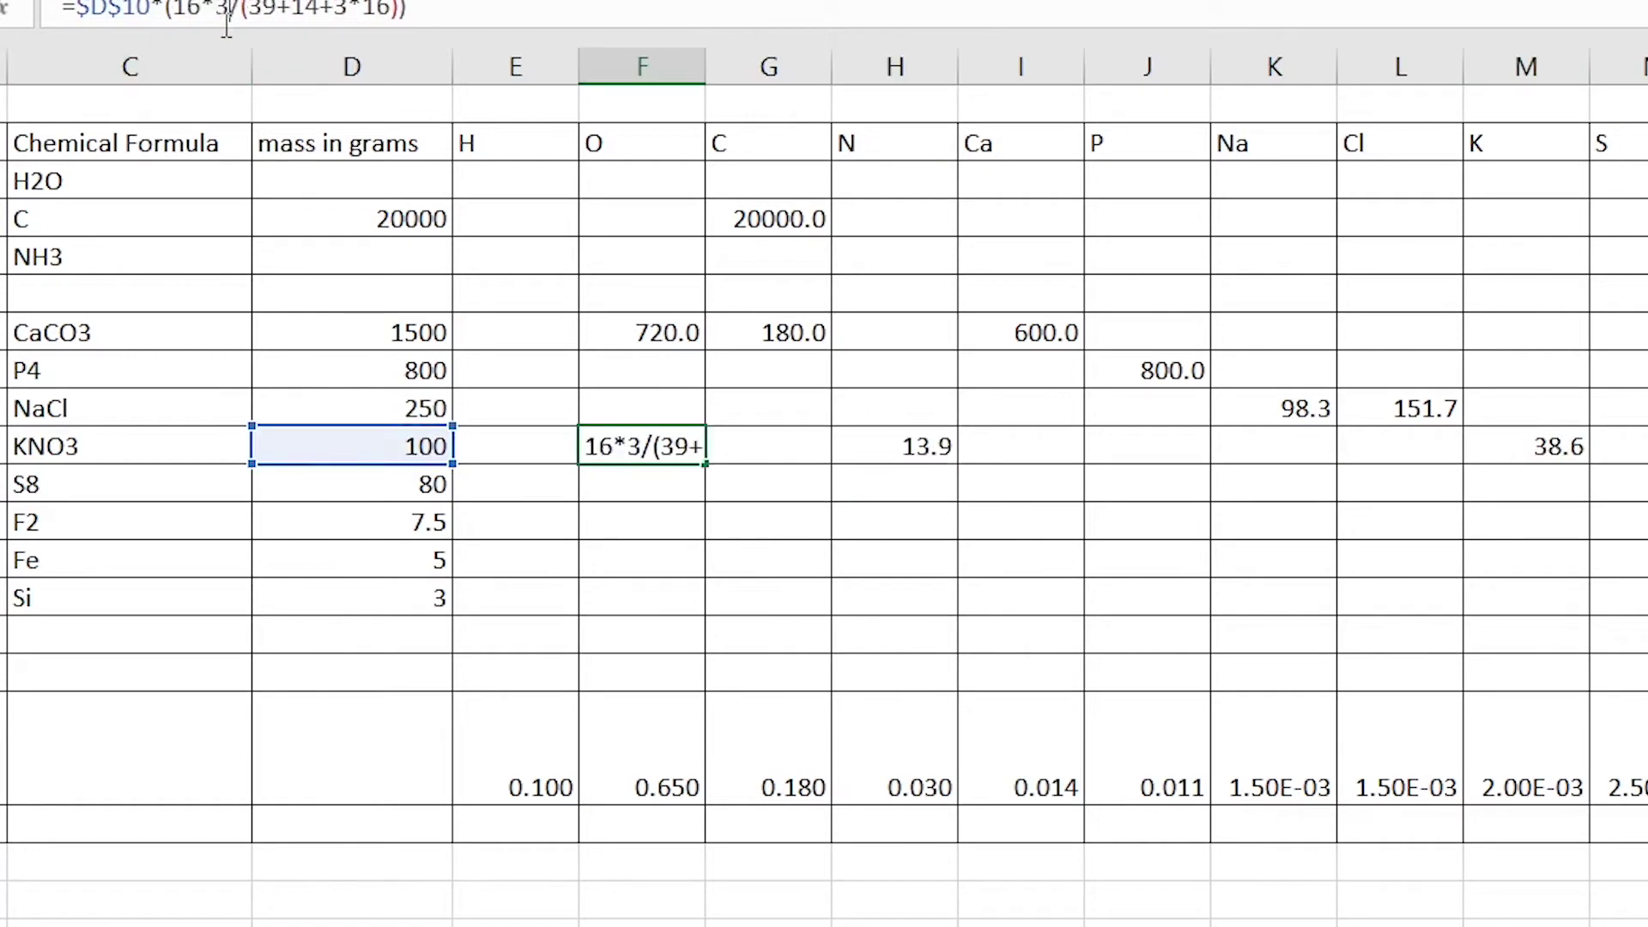
key("Return")
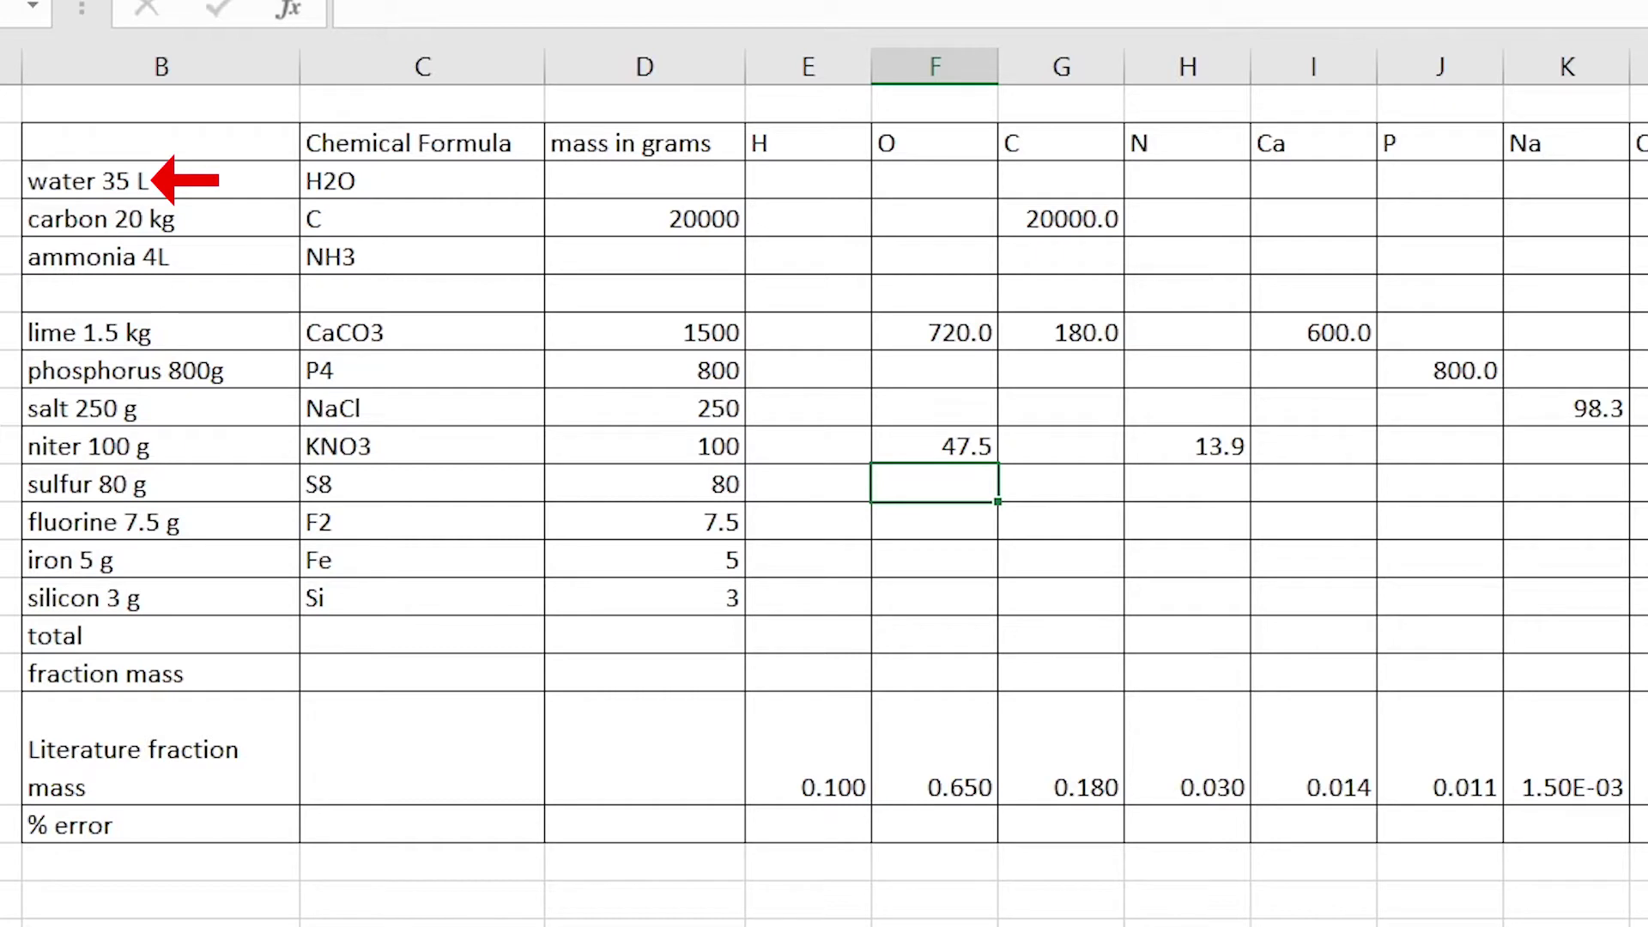
- Enter 35000 as the mass in grams of water
left_click(633, 171)
type("35000")
key("Return")
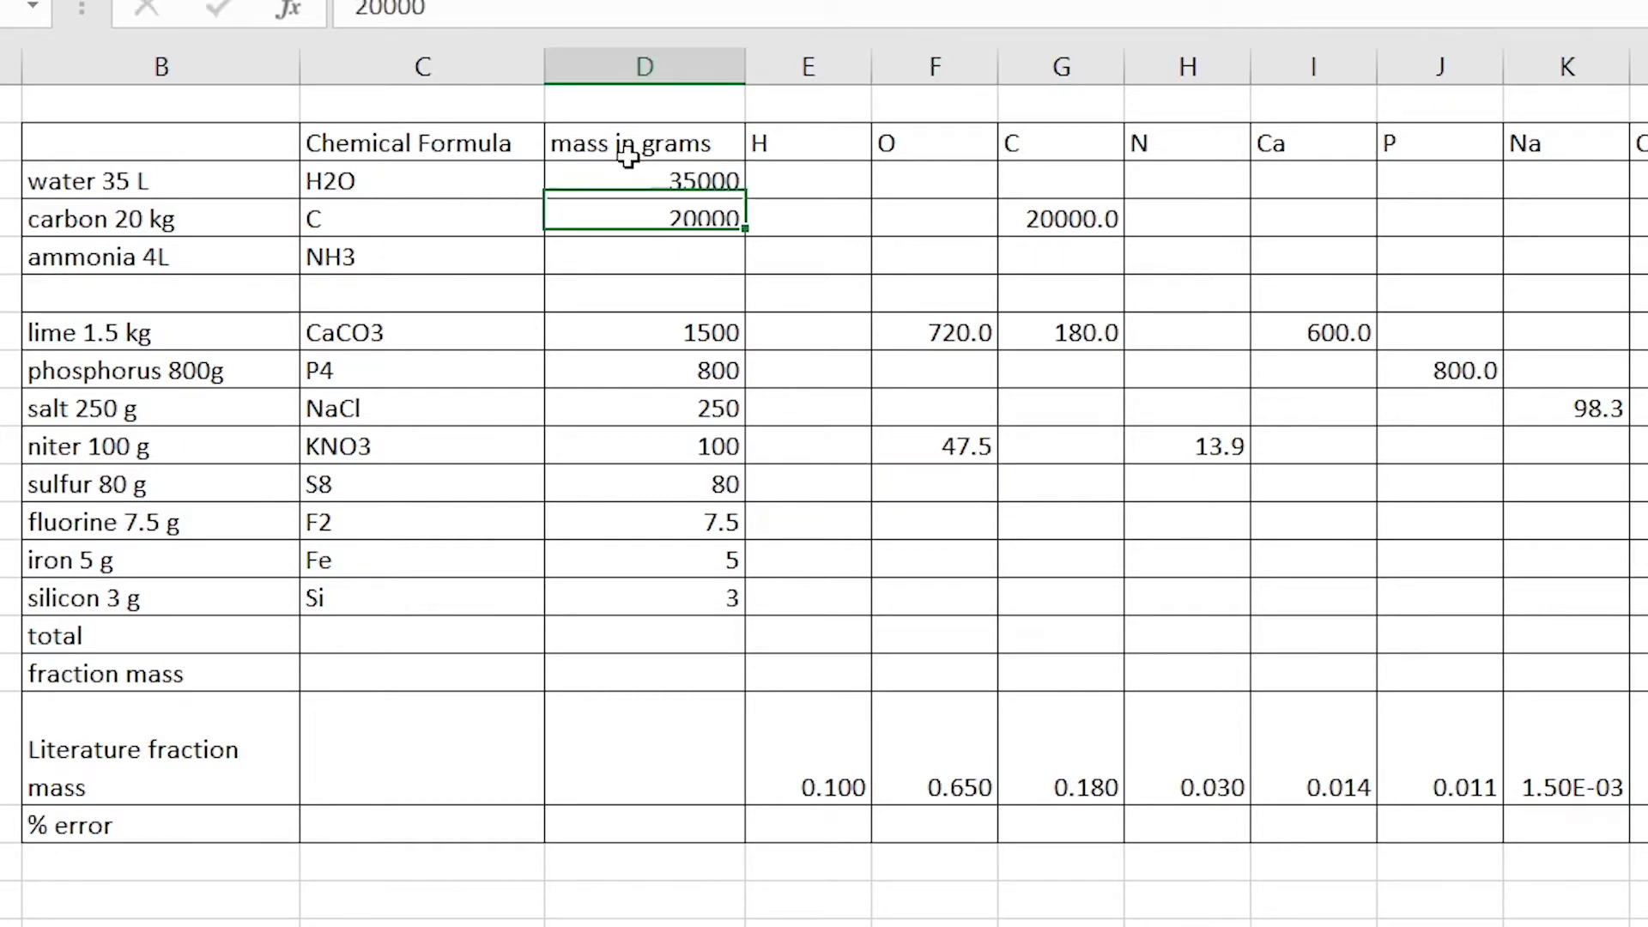
- Calculate the hydrogen mass in the water row's H cell with the formula =$D$3*(2/18), using an absolute reference
key("Up")
key("Right")
type("=")
left_click(648, 183)
key("F4")
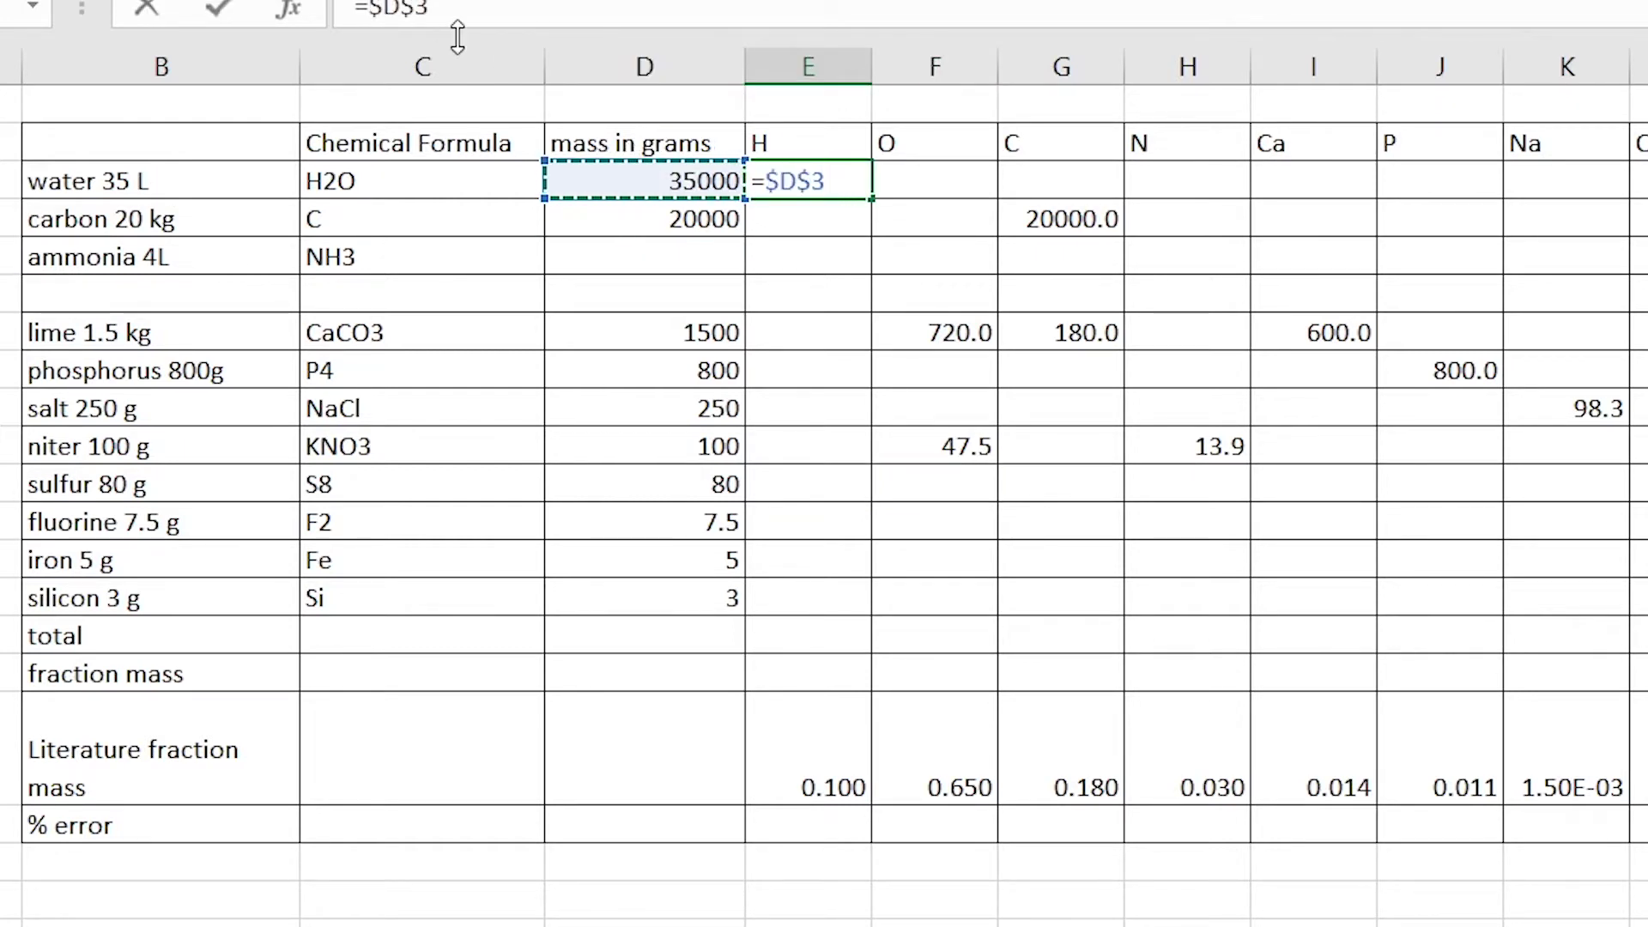
type("*(2/18)")
key("Return")
key("Up")
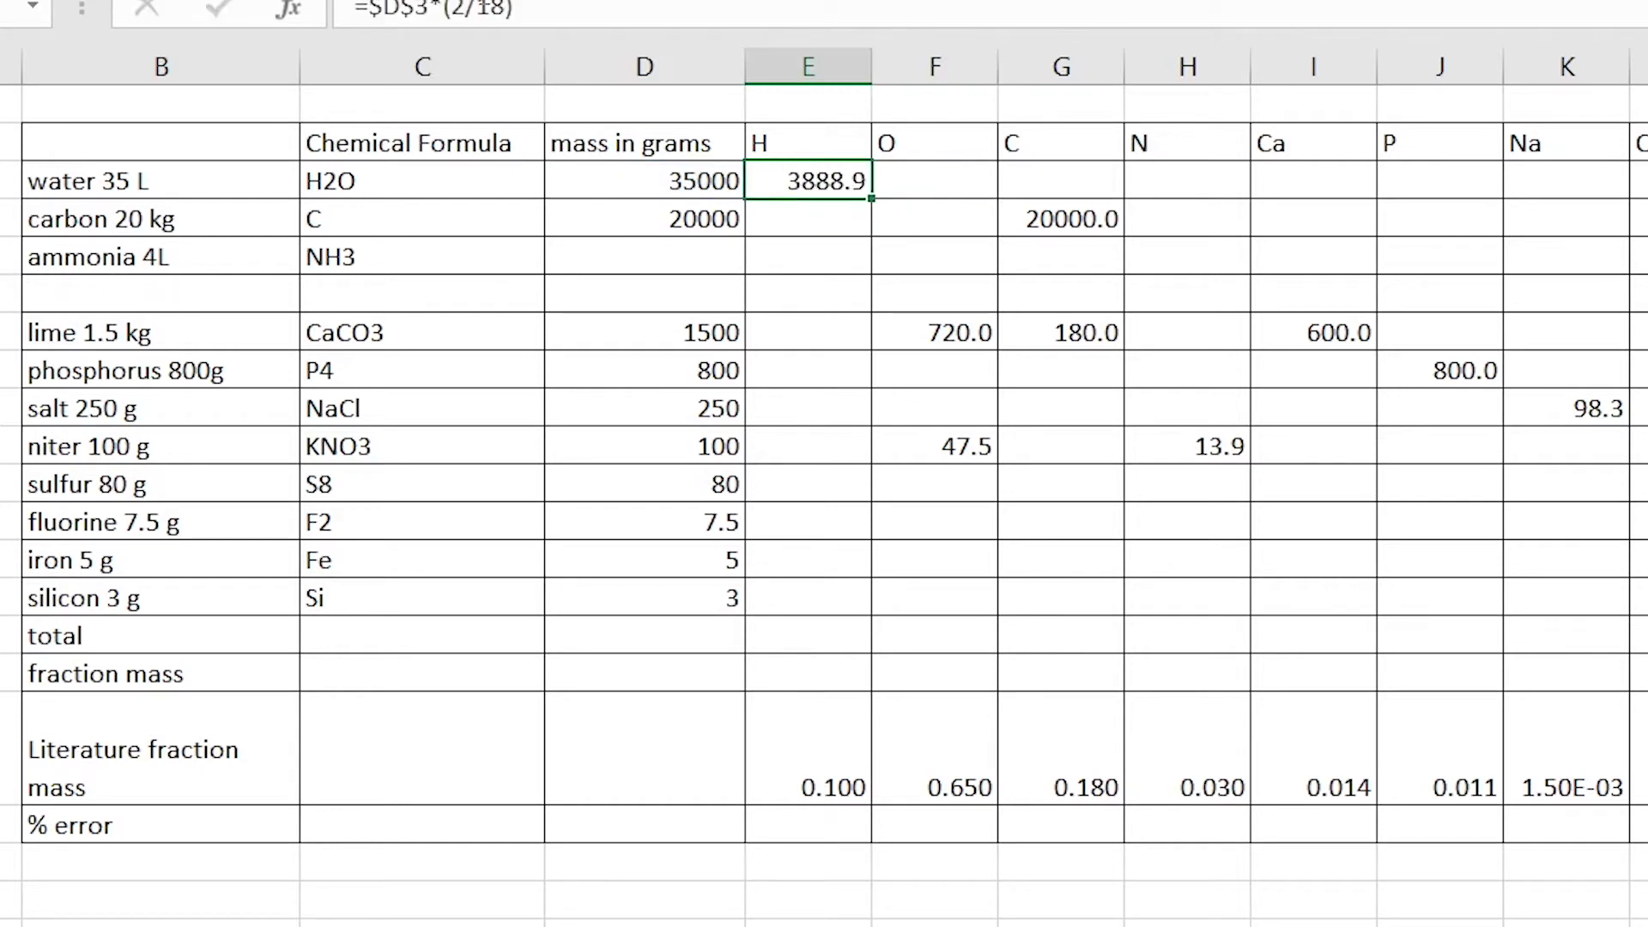
- Reuse the hydrogen formula in the water row's O cell with the numerator 16, giving =$D$3*(16/18)
key("ctrl+c")
key("Right")
key("ctrl+v")
double_click(471, 10)
type("16")
key("Return")
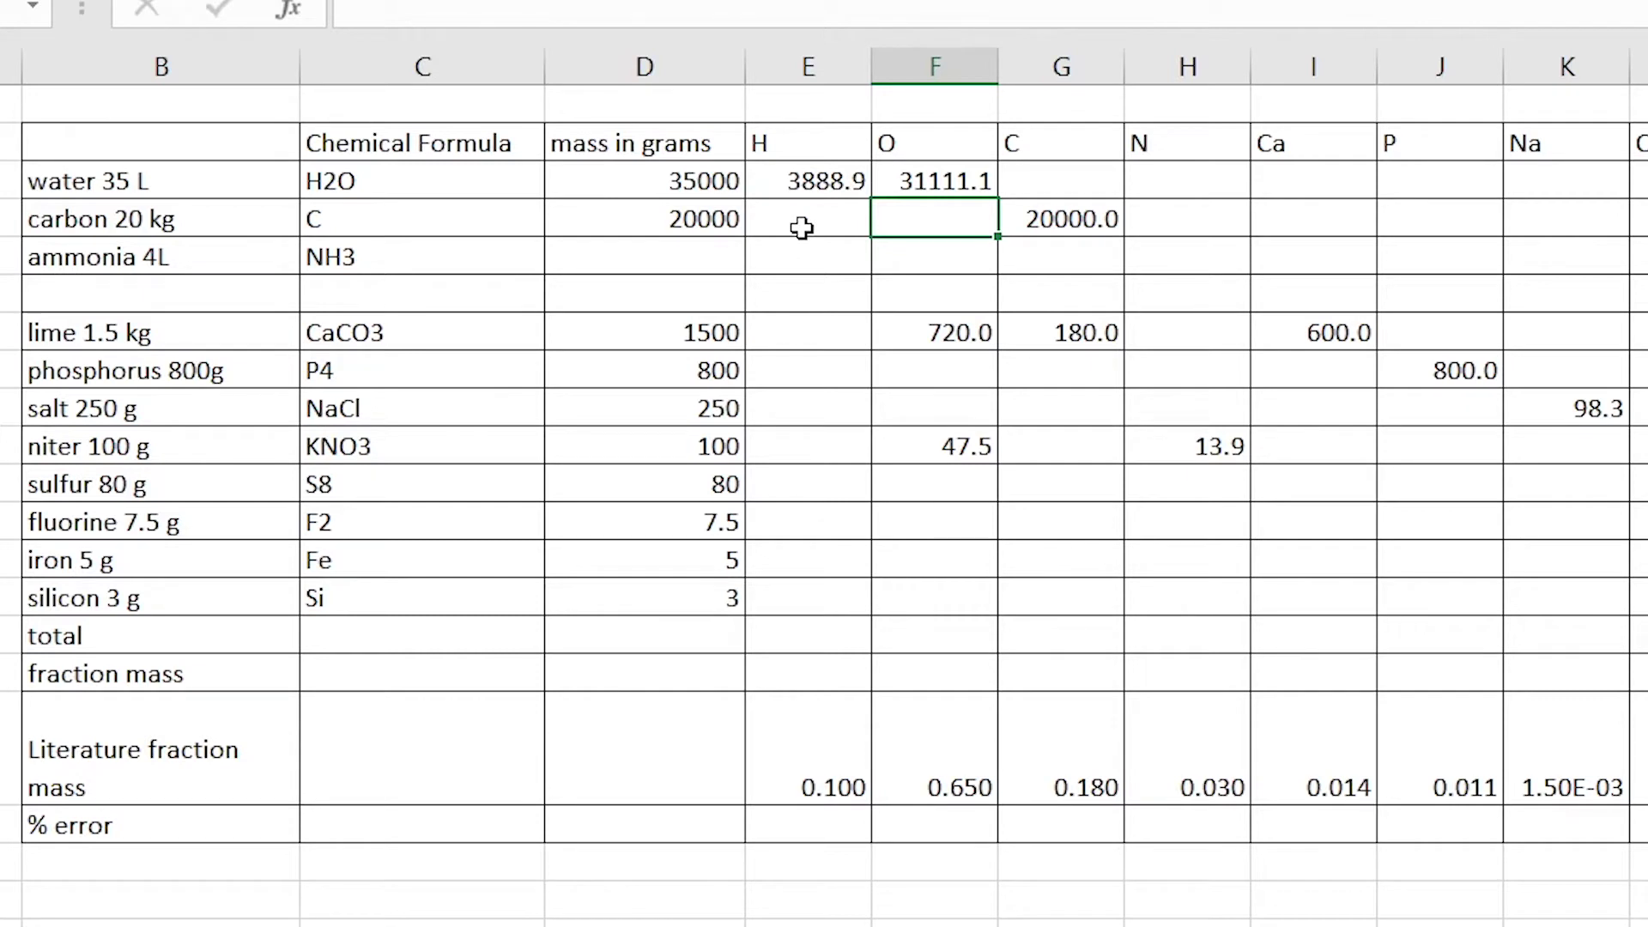
- Change the ammonia chemical formula to 8% NH3 and enter 92% H2O in the cell below it
left_click(623, 261)
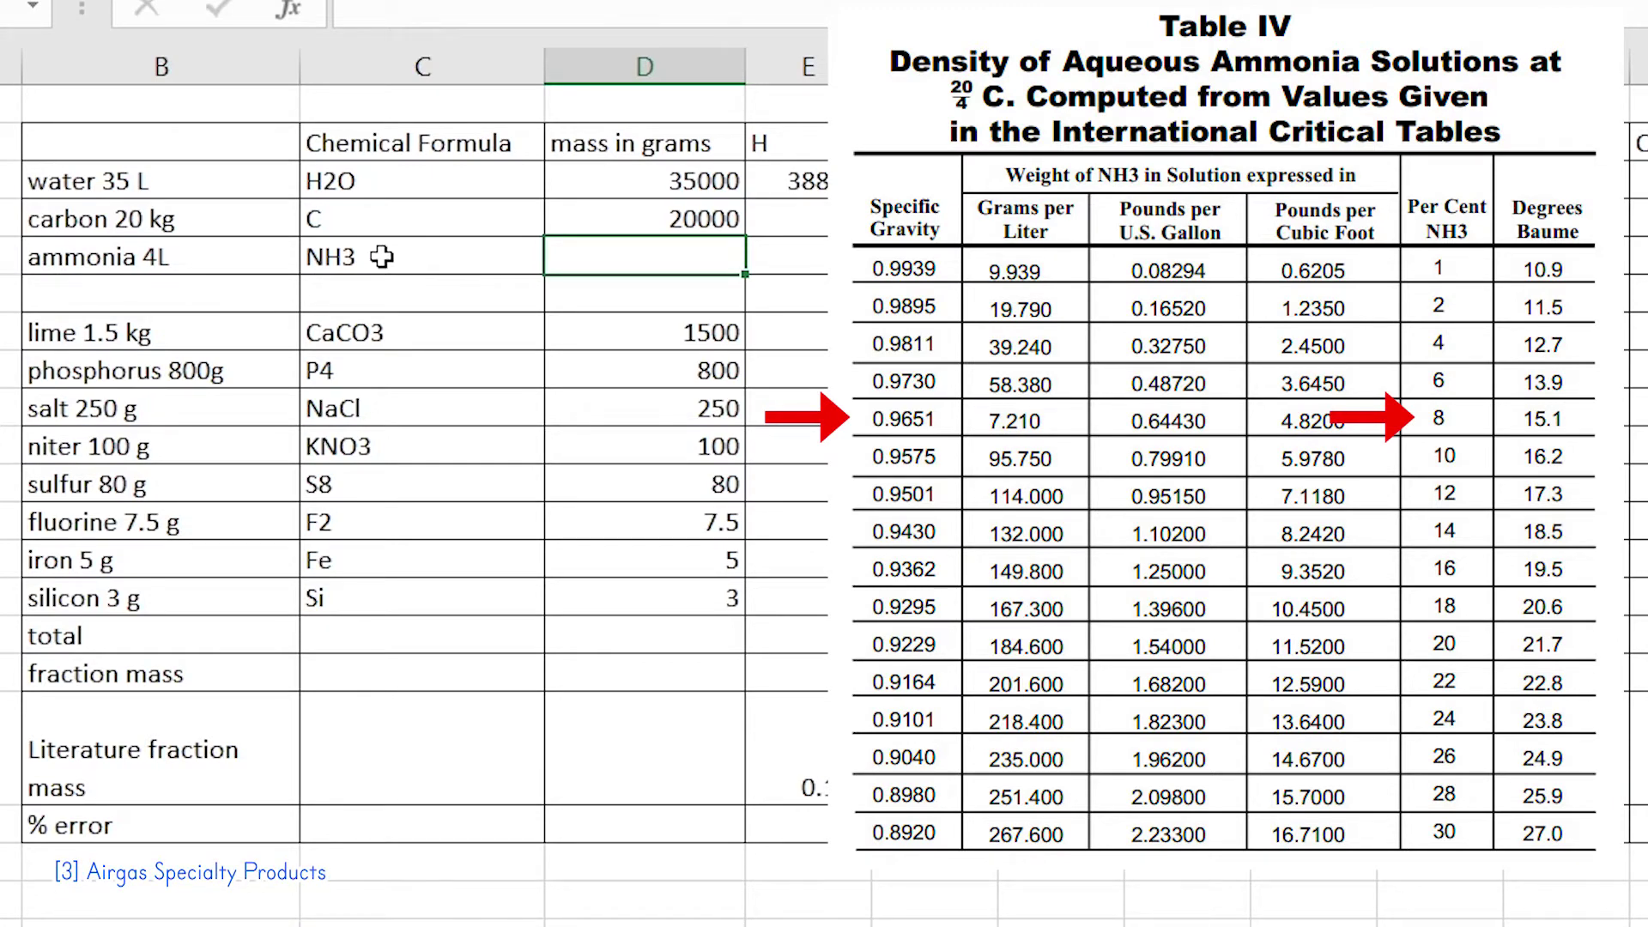
left_click(396, 261)
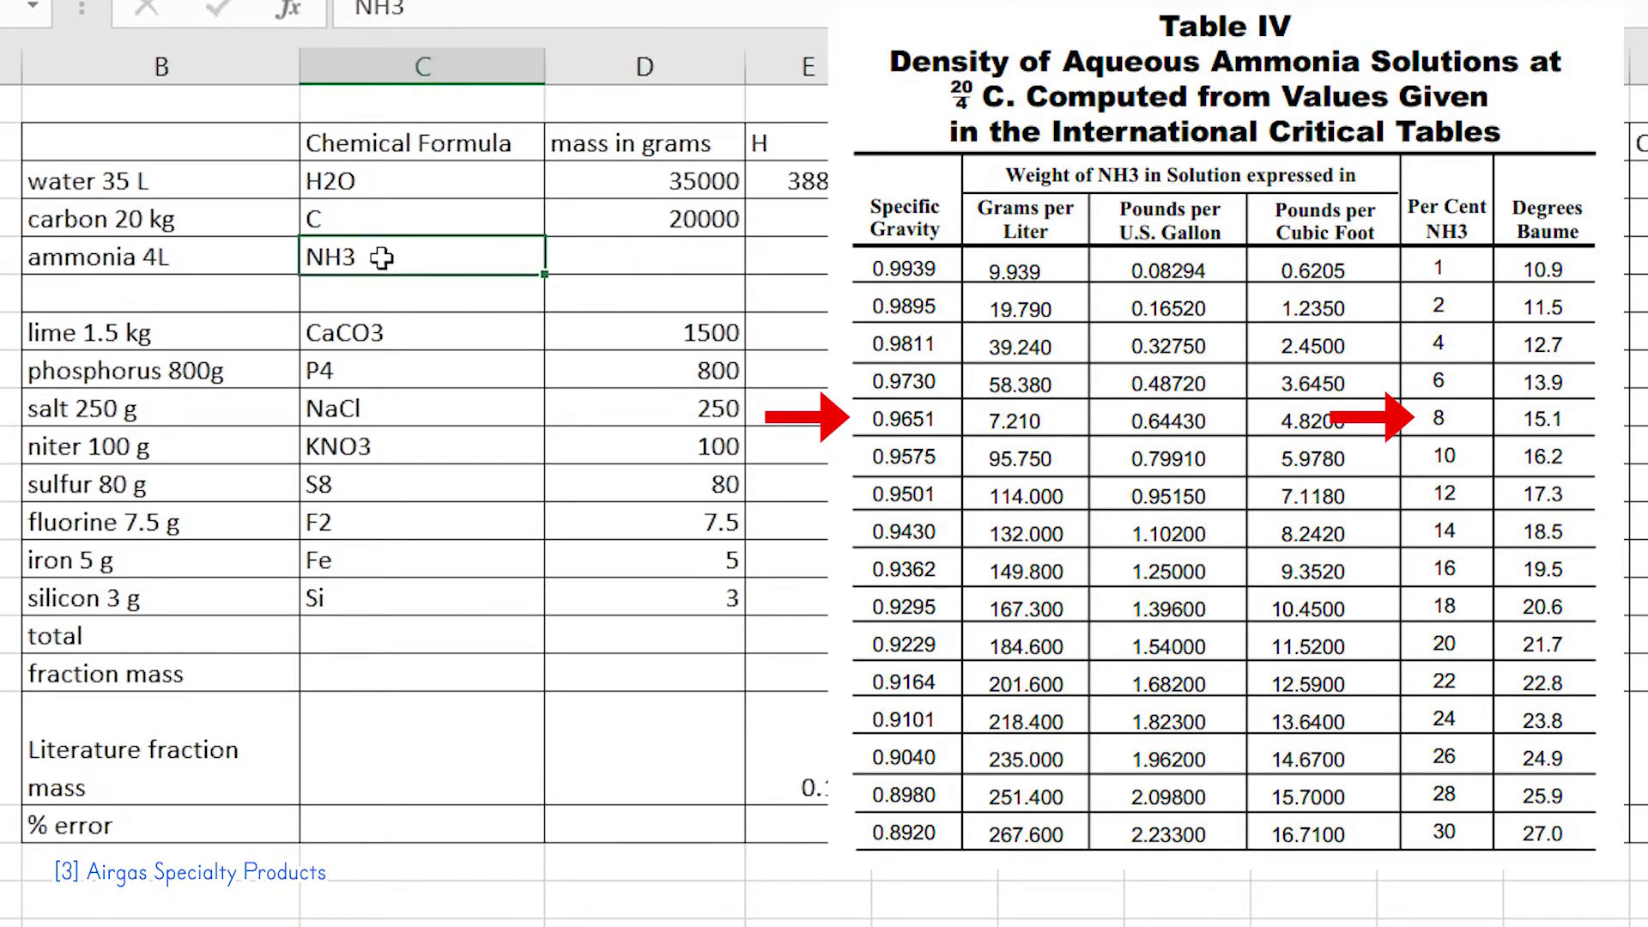
left_click(352, 9)
type("8%")
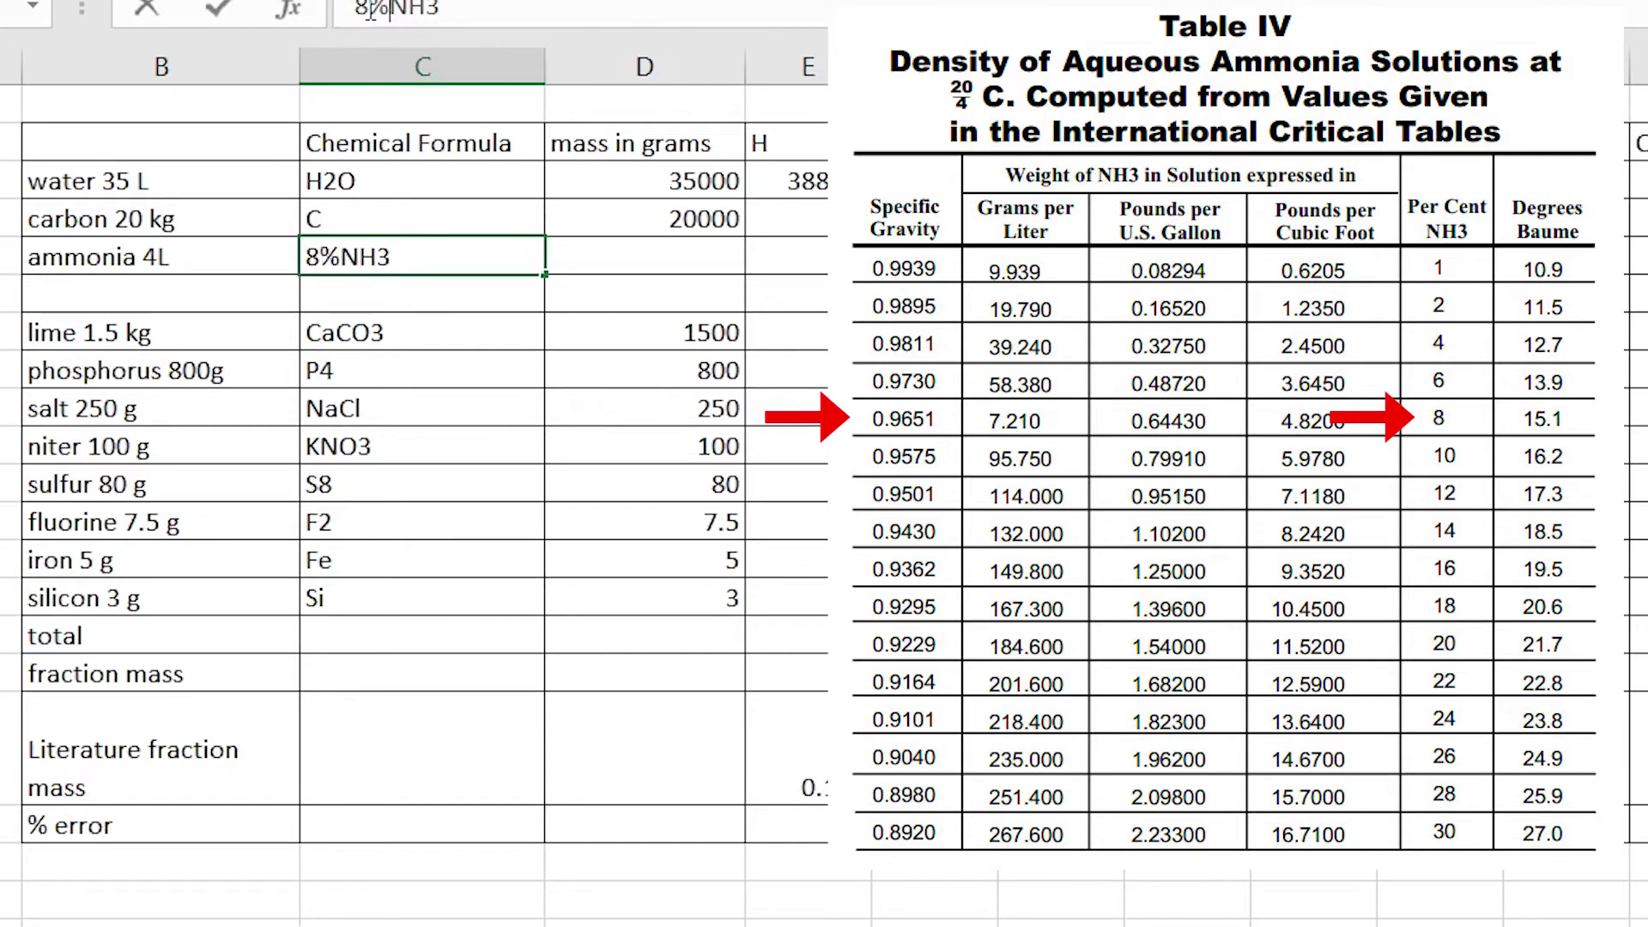
key("Return")
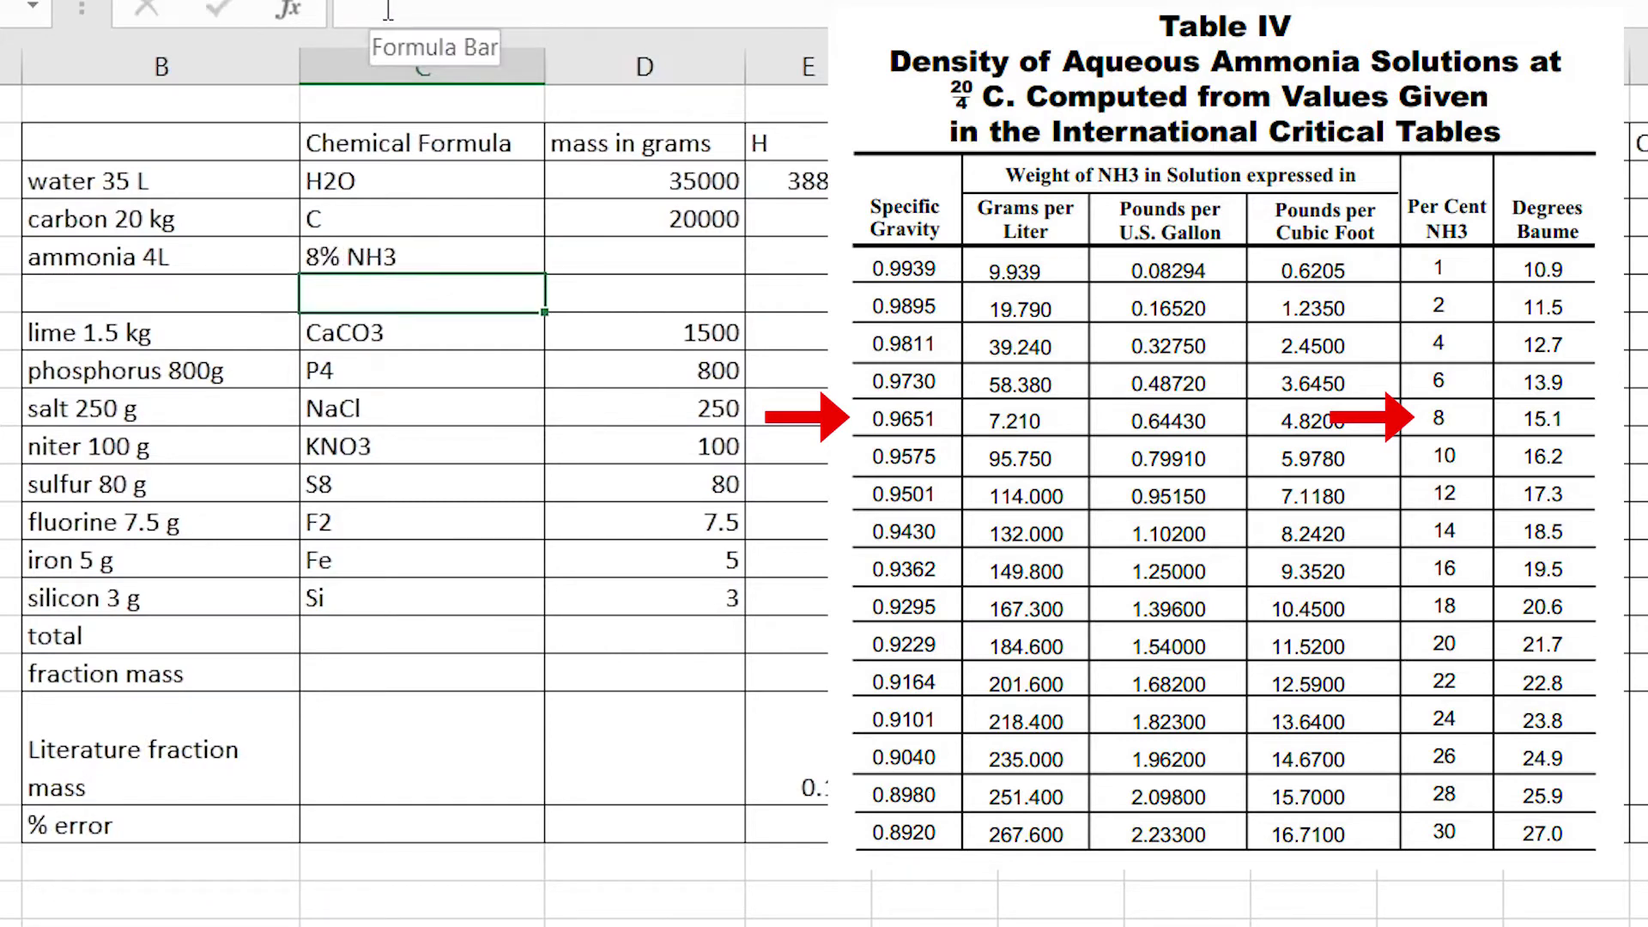
type("92% H2O")
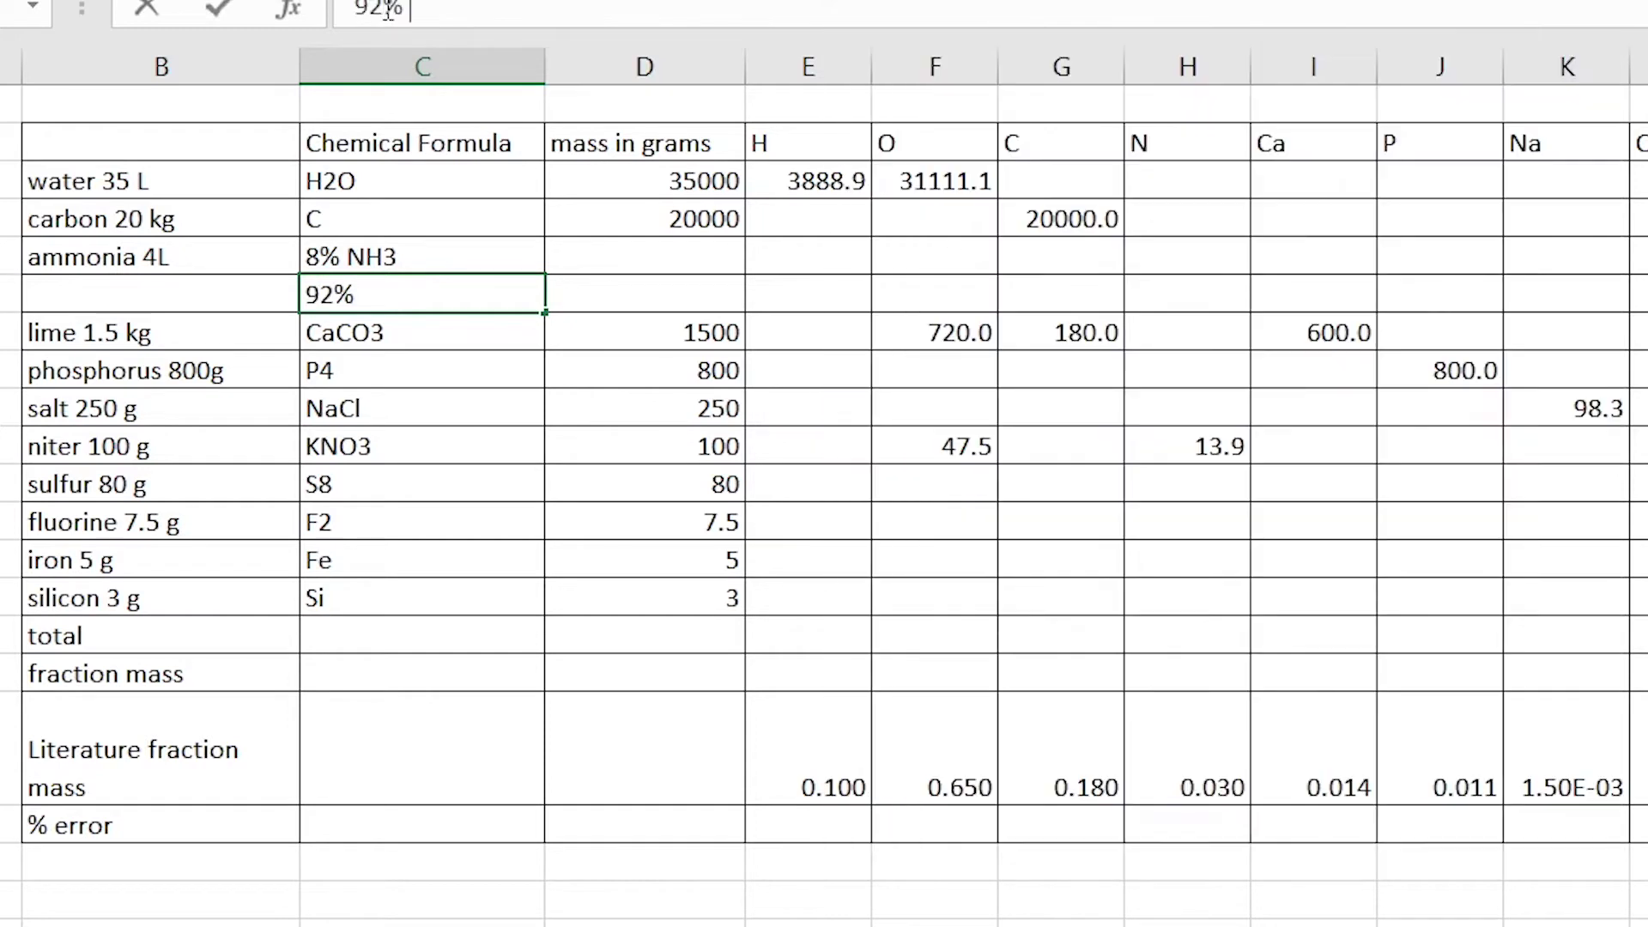
key("Return")
key("Up")
key("Up")
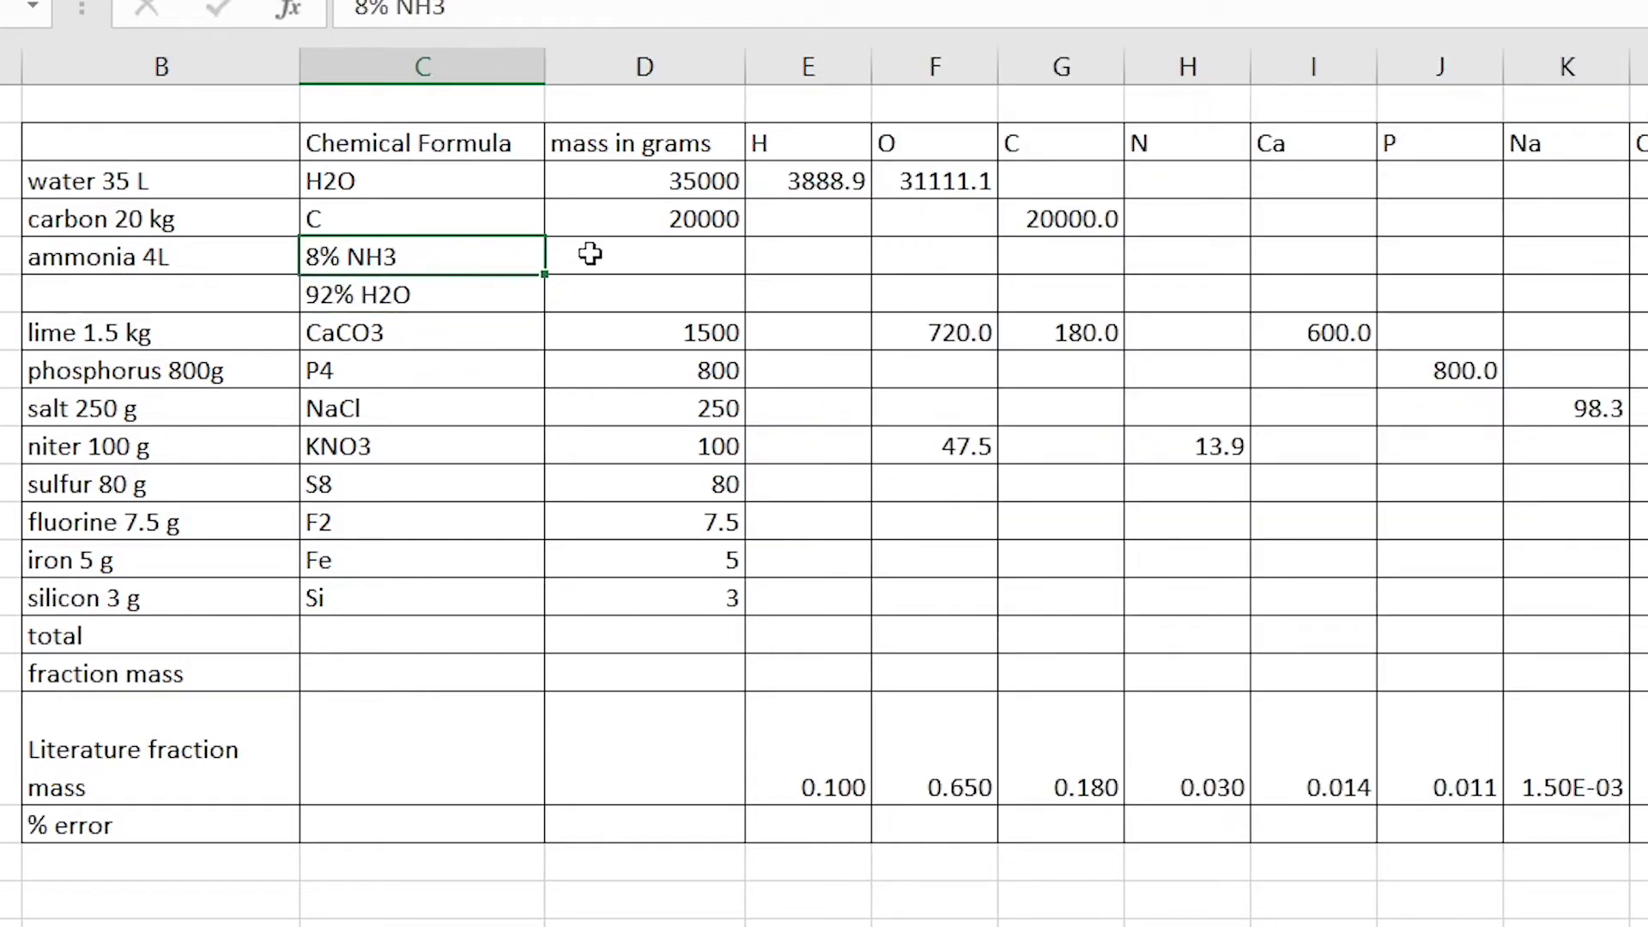
- Calculate the NH3 mass in grams in the ammonia row with the formula =4*0.9651*0.08*1000
left_click(589, 253)
type("=4*0.9651")
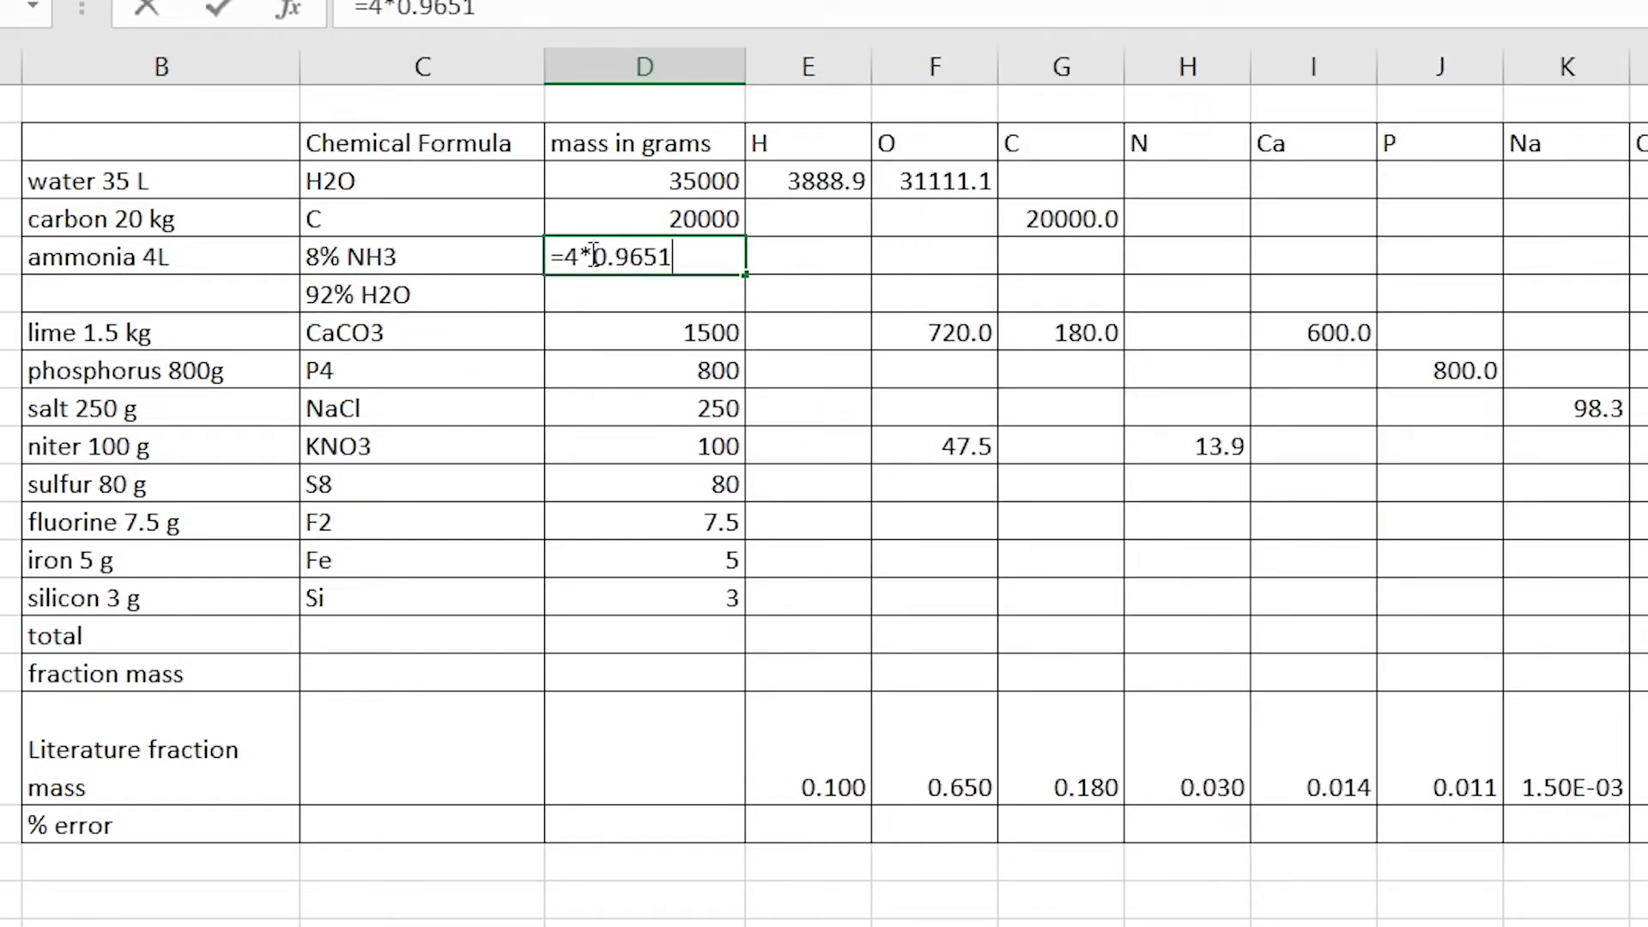
key("ctrl+Return")
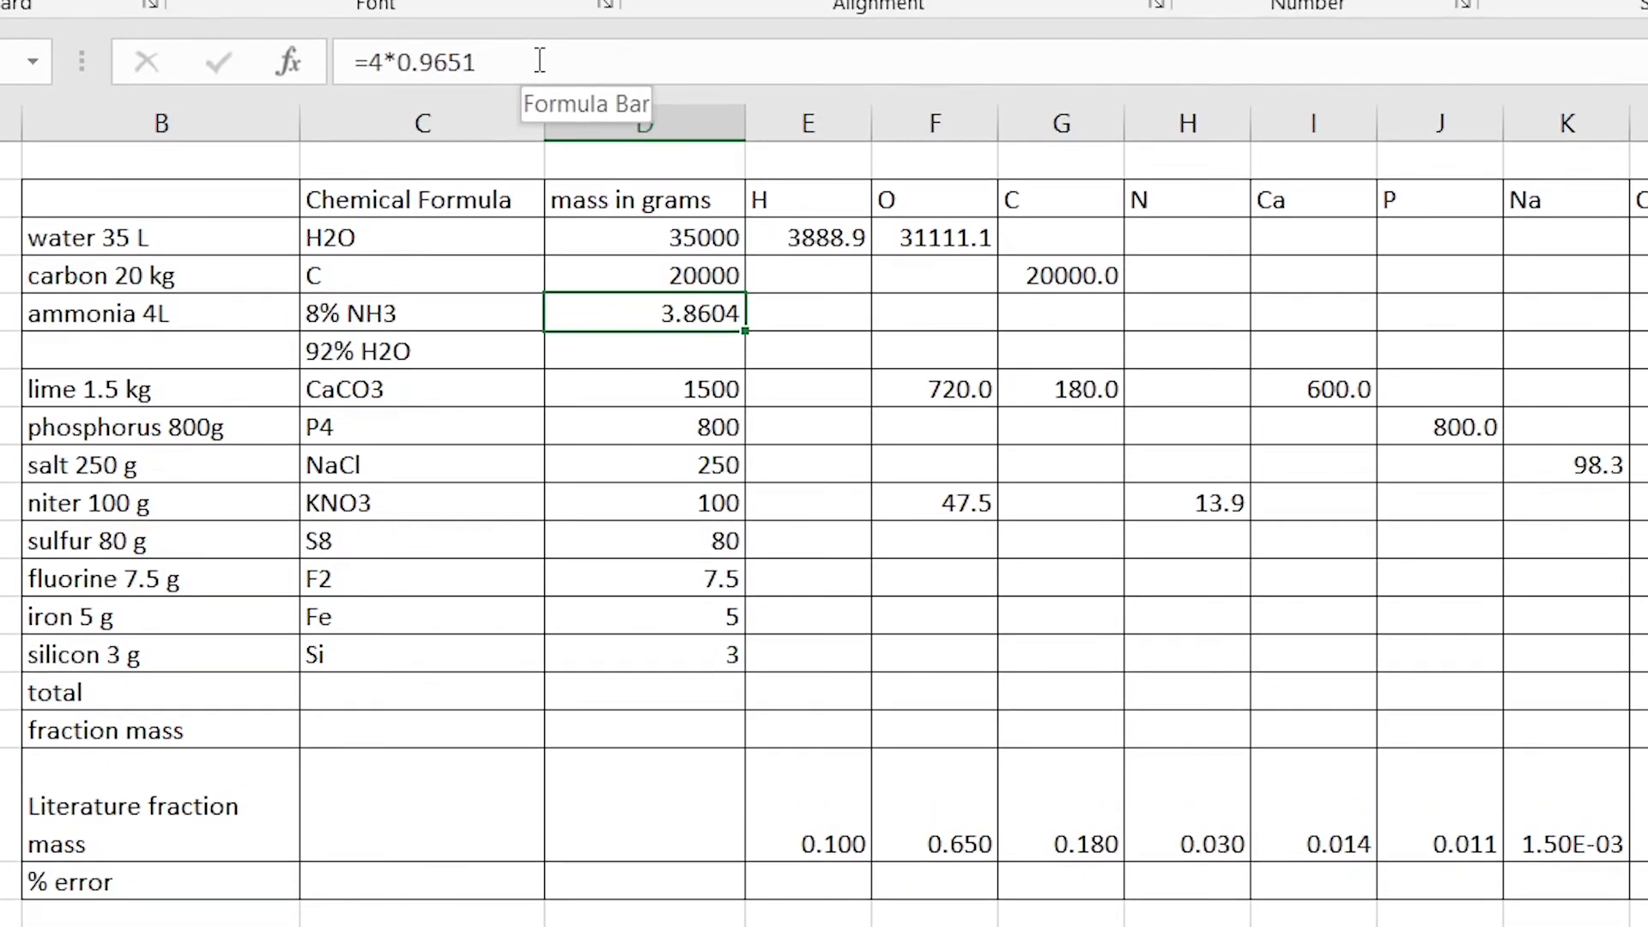
left_click(539, 60)
type("*0.08*1000")
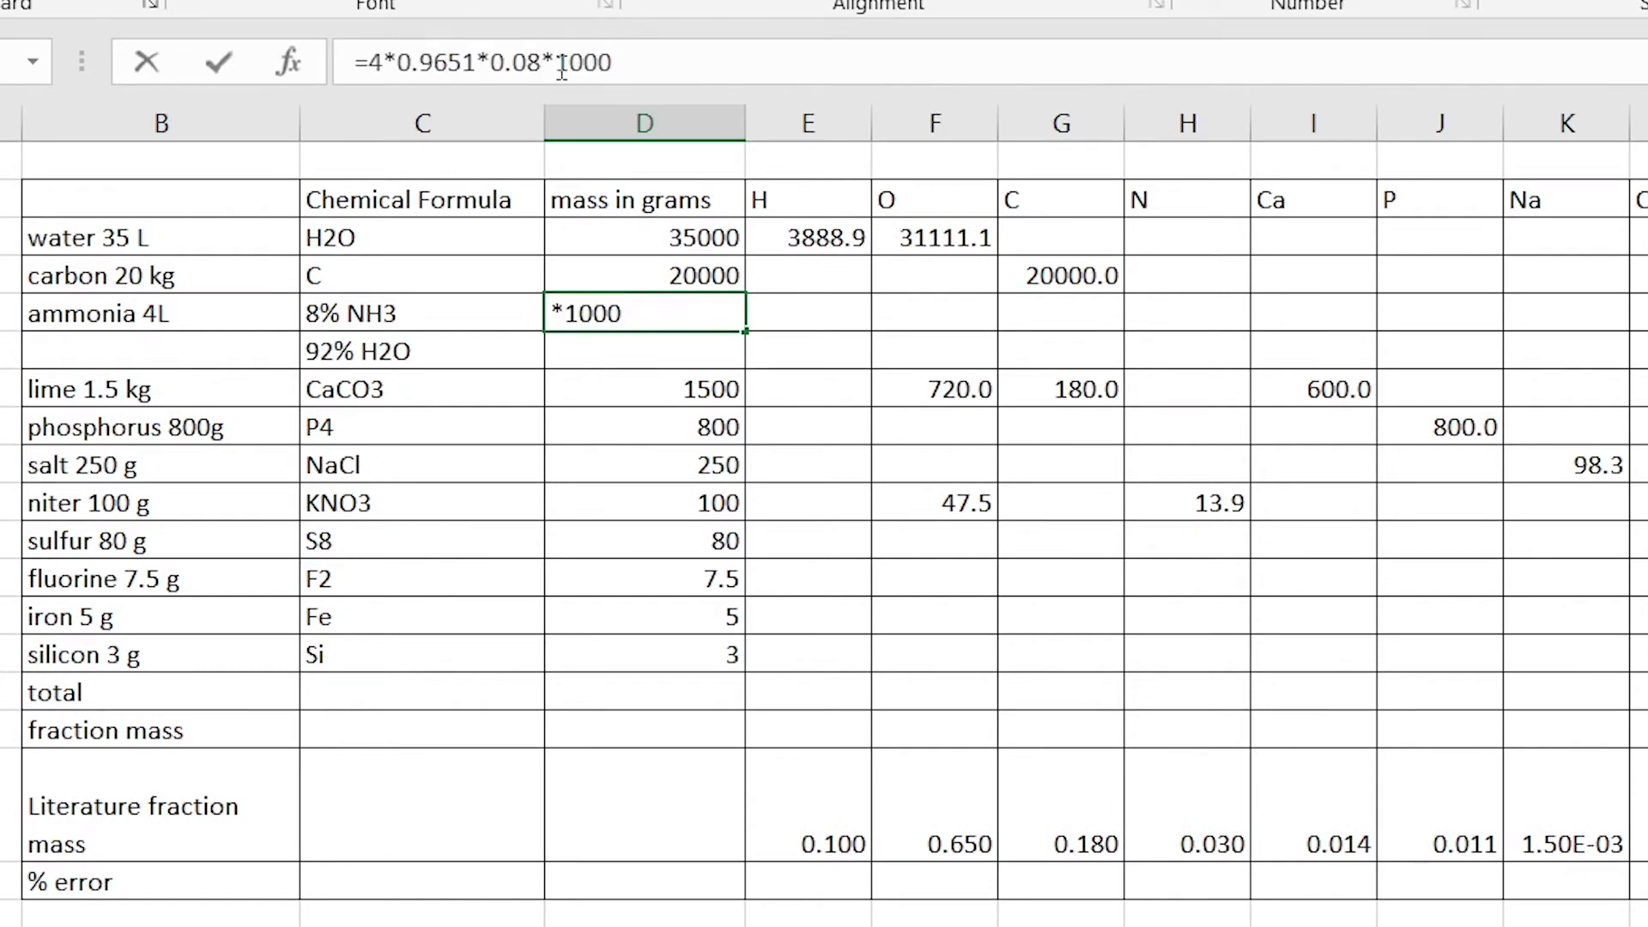
key("Return")
left_click(683, 313)
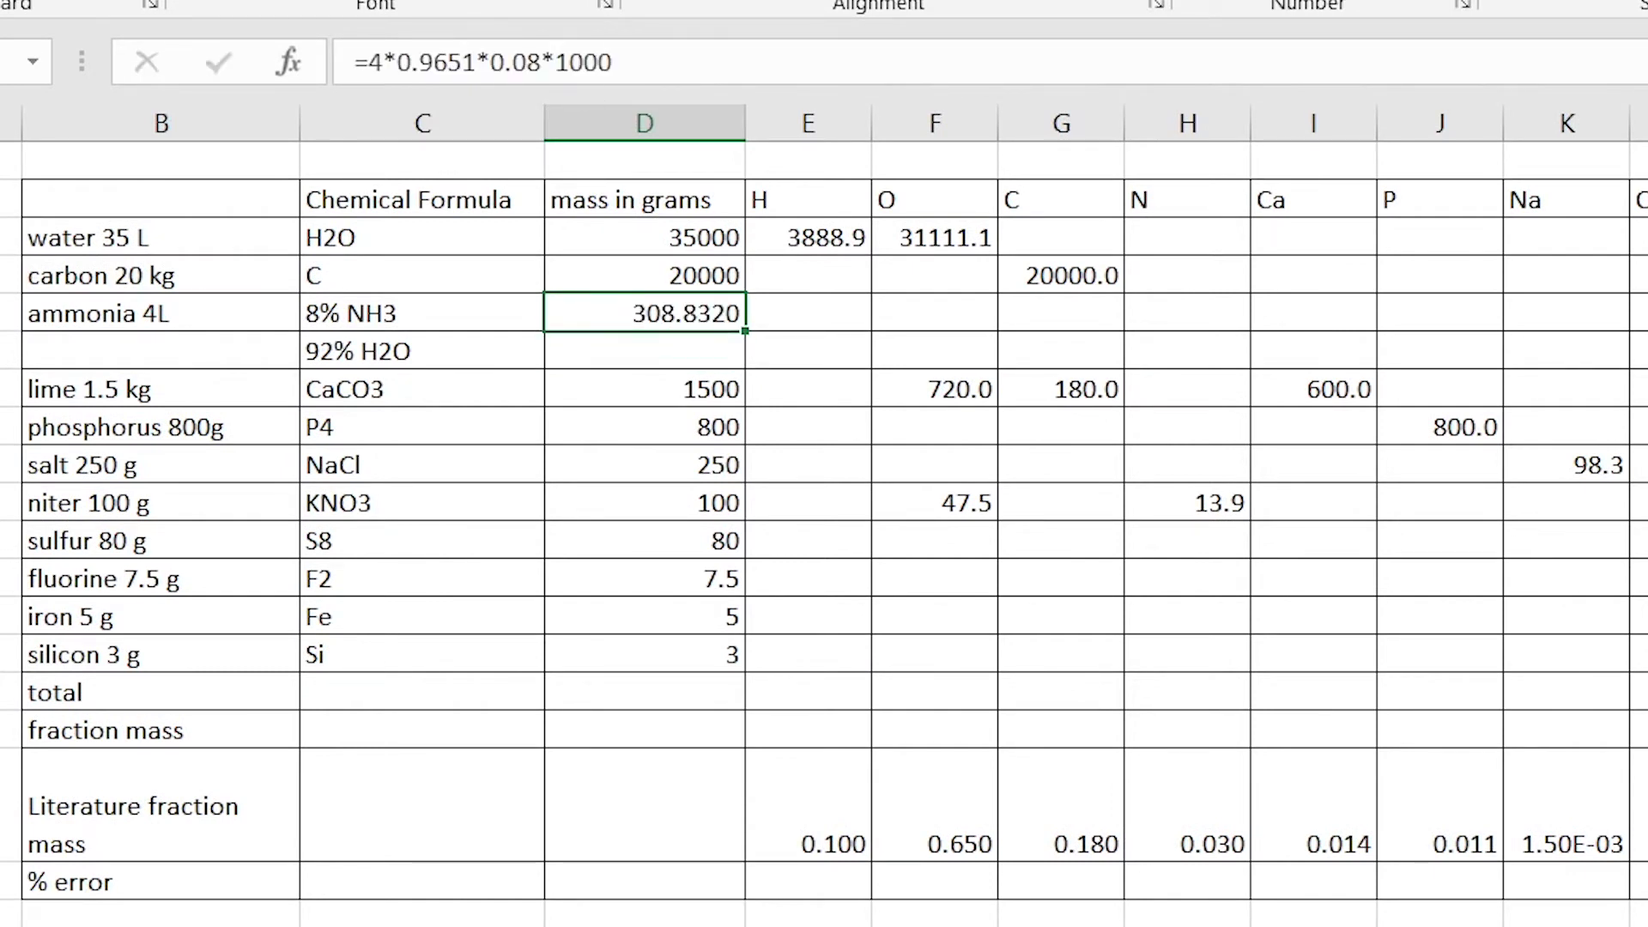
- Show the NH3 mass with one decimal place and reuse its formula as the mass of the 92% H2O row
left_click(1436, 3)
left_click(1435, 2)
left_click(1435, 2)
type("=")
left_click(628, 350)
key("ctrl+z")
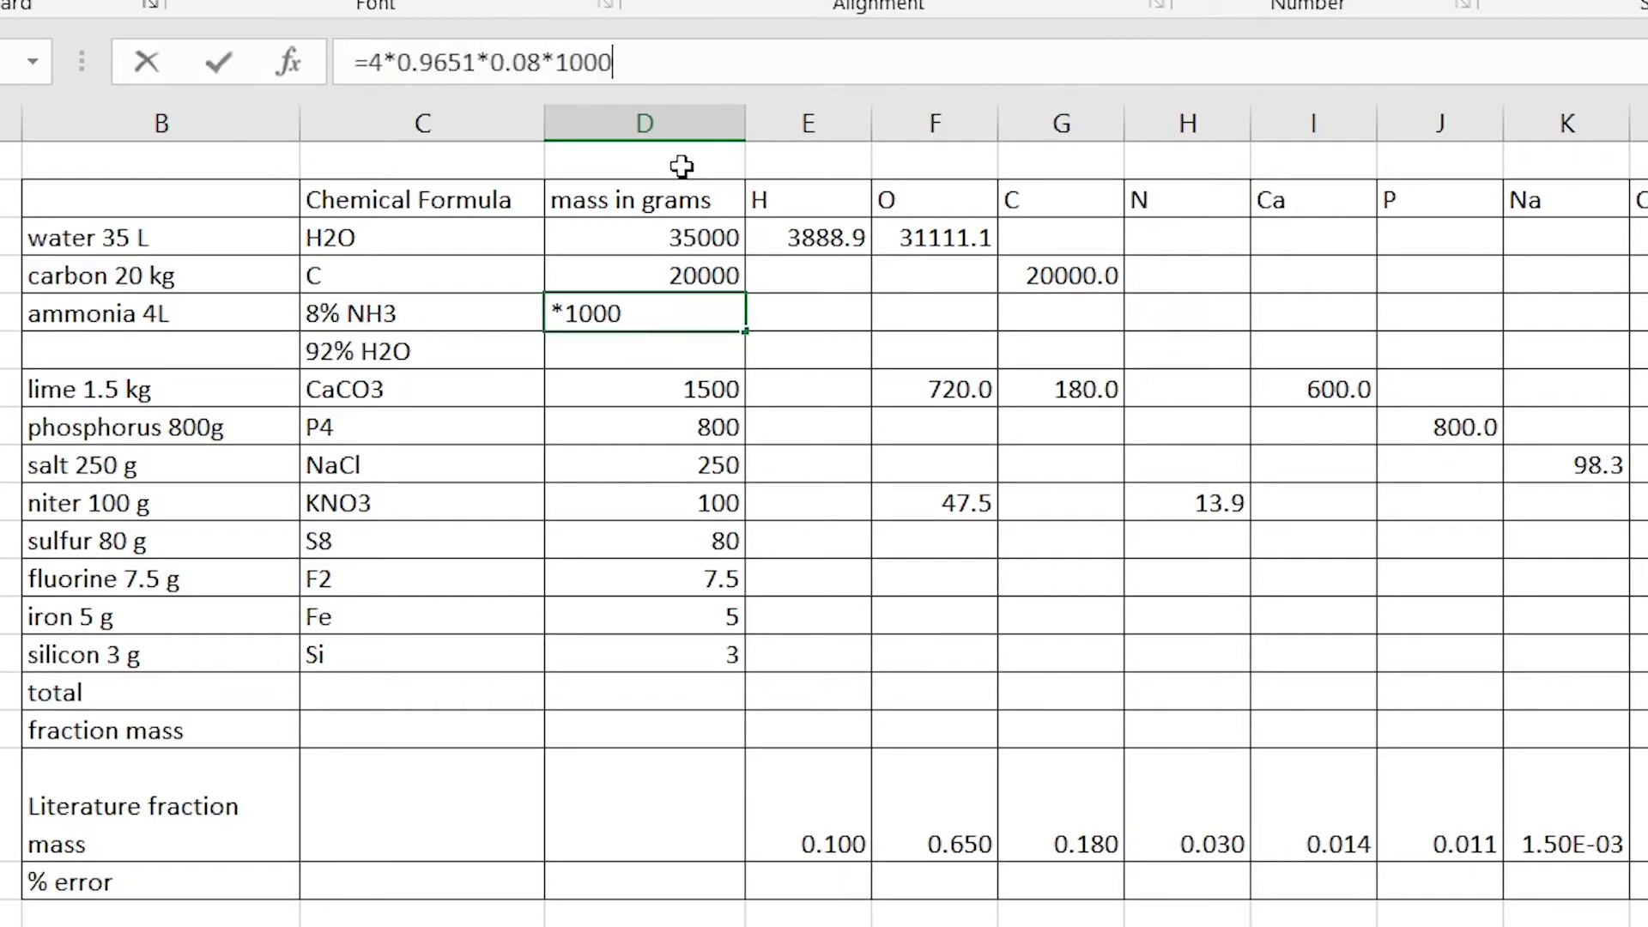
- Calculate the hydrogen mass in the NH3 row's H cell with the formula =$D$5*(3/17)
left_click(807, 312)
type("=")
left_click(669, 313)
key("F4")
type("*(3/17)")
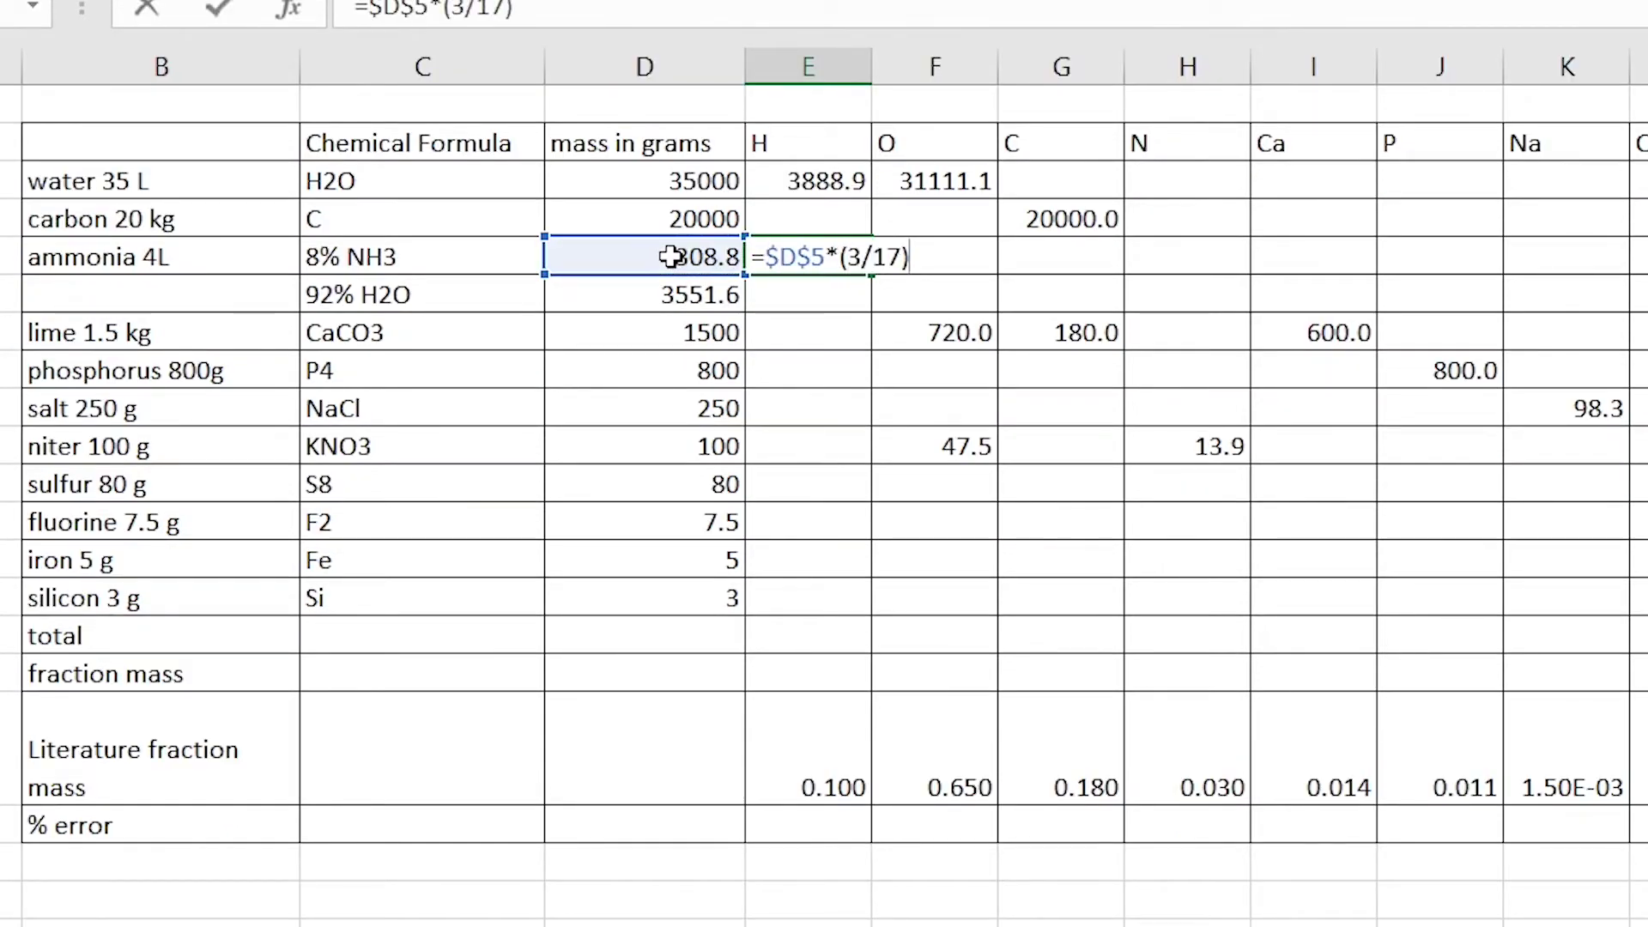
key("ctrl+Return")
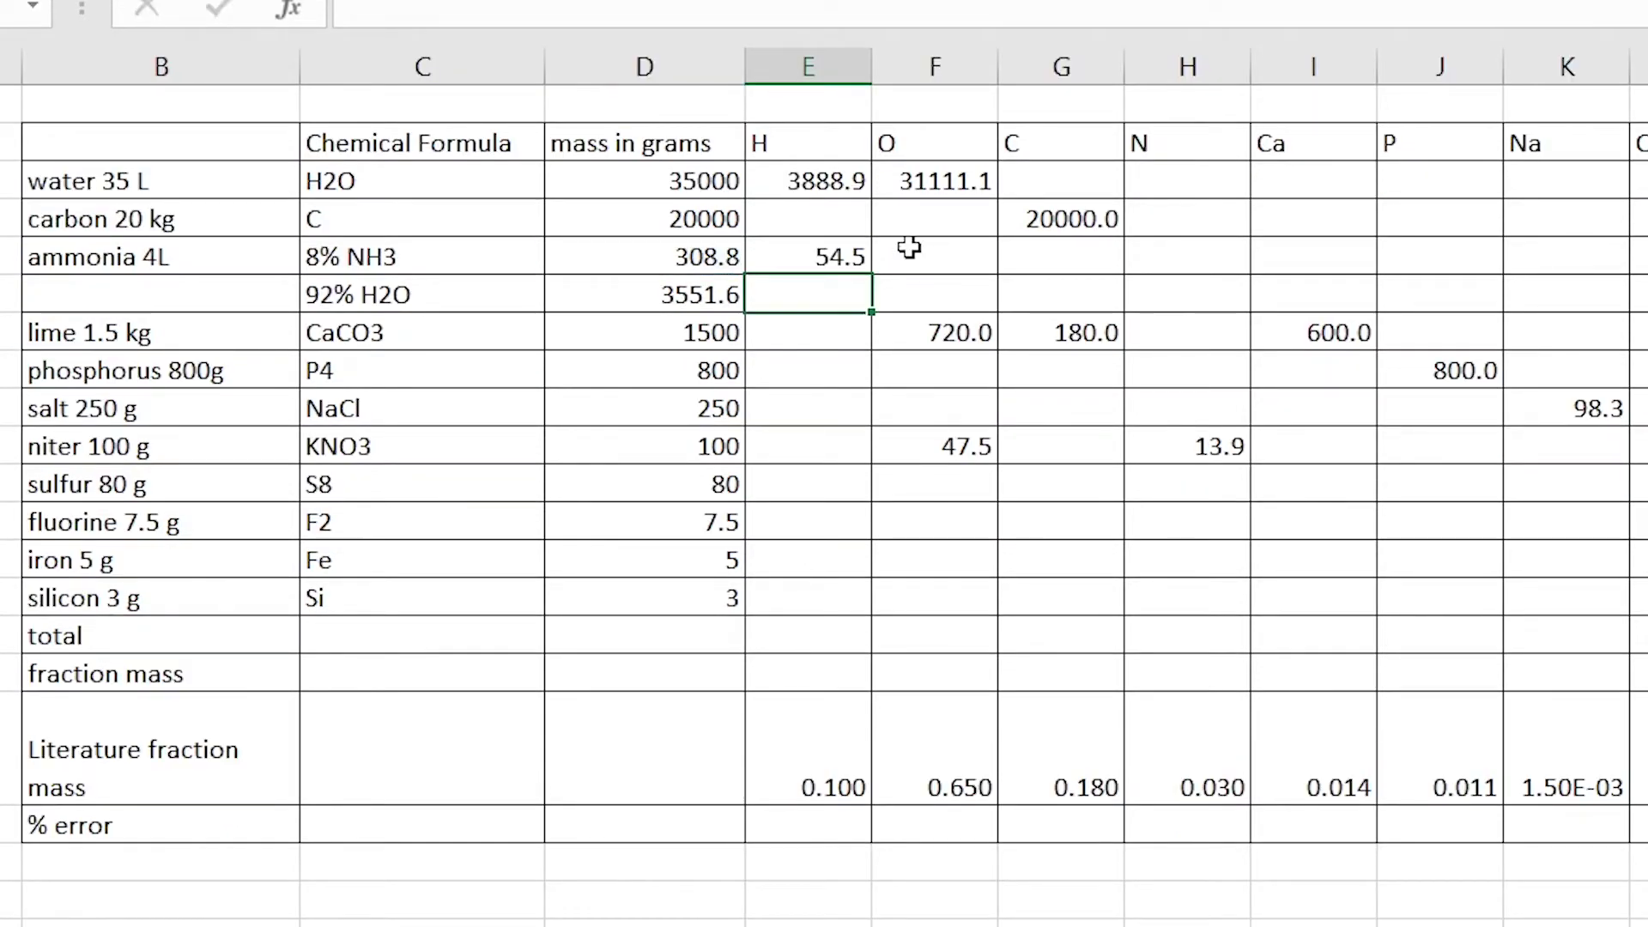
- Reuse the NH3 row's hydrogen formula in its N cell with the numerator 14
key("ctrl+c")
left_click(1187, 256)
key("ctrl+v")
double_click(464, 8)
type("14")
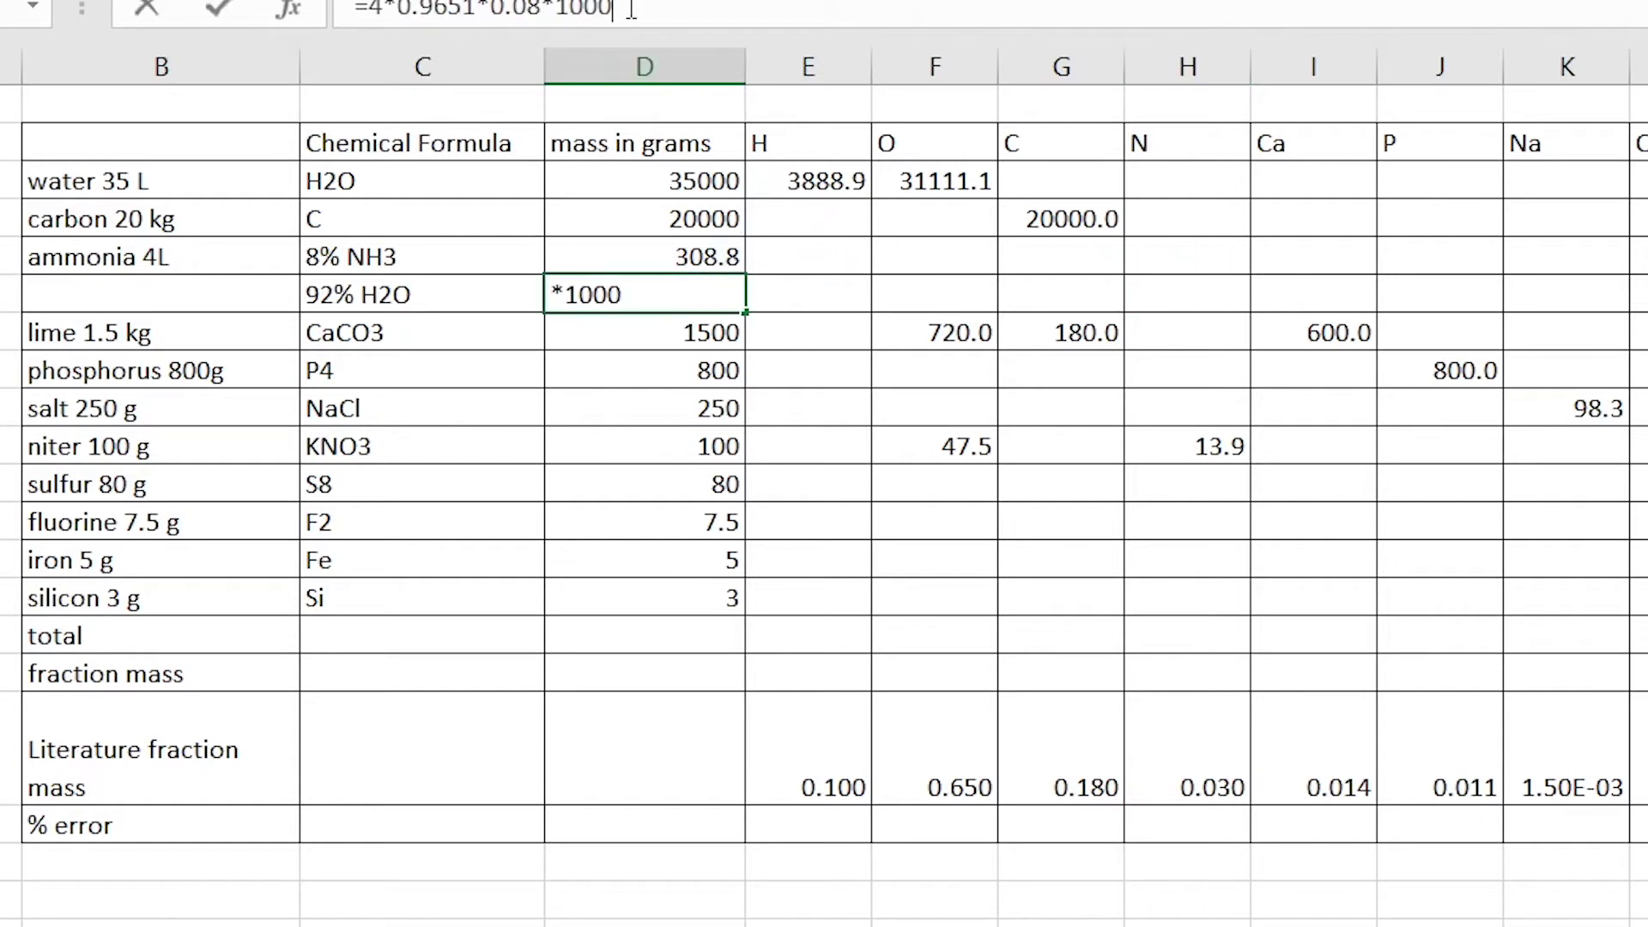
- Change the fraction in the 92% H2O row's mass formula to 0.92
double_click(536, 10)
type("92")
key("Return")
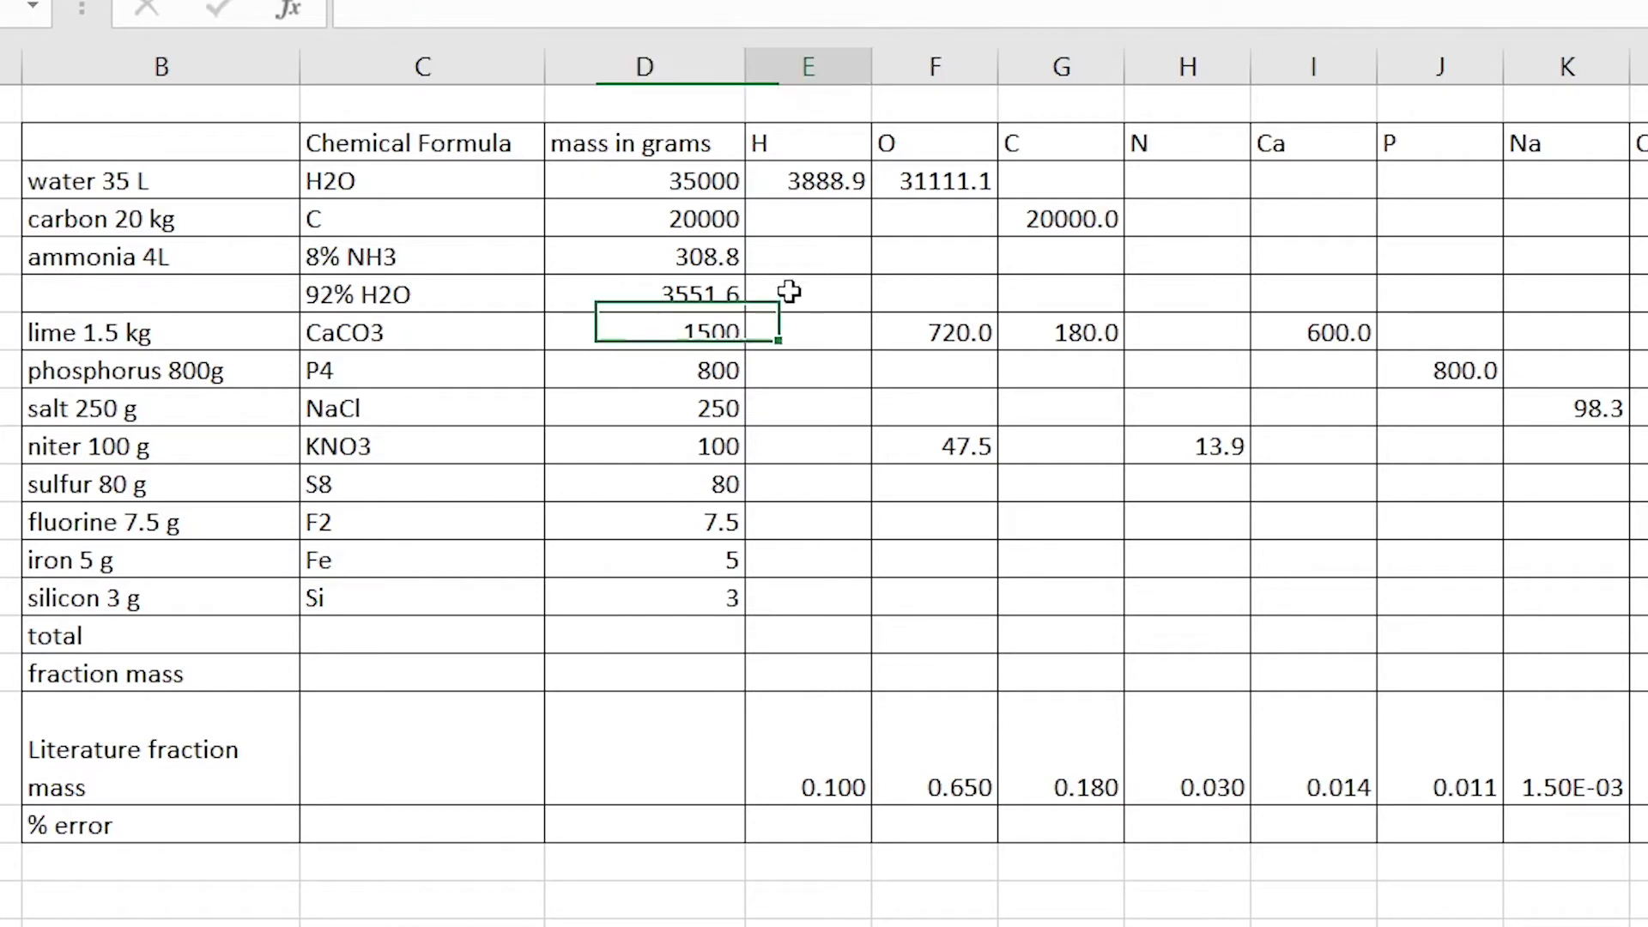
- Calculate the hydrogen mass in the 92% H2O row's H cell with the formula =$D$6*(2/18)
left_click(807, 256)
type("=")
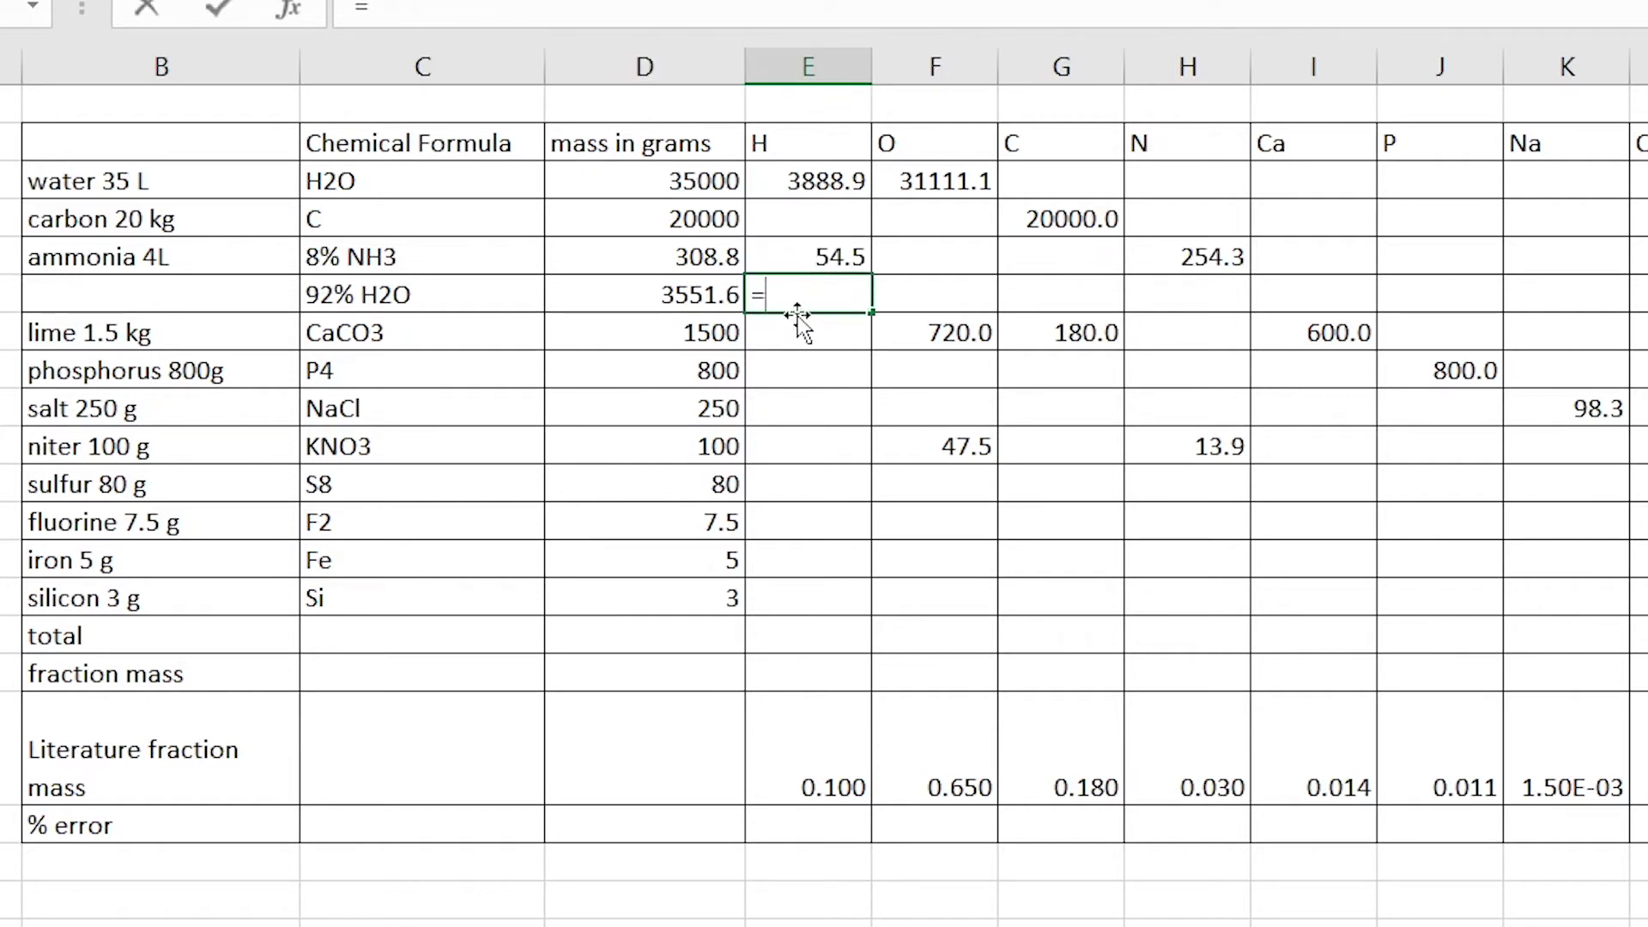
left_click(713, 295)
key("F4")
type("*")
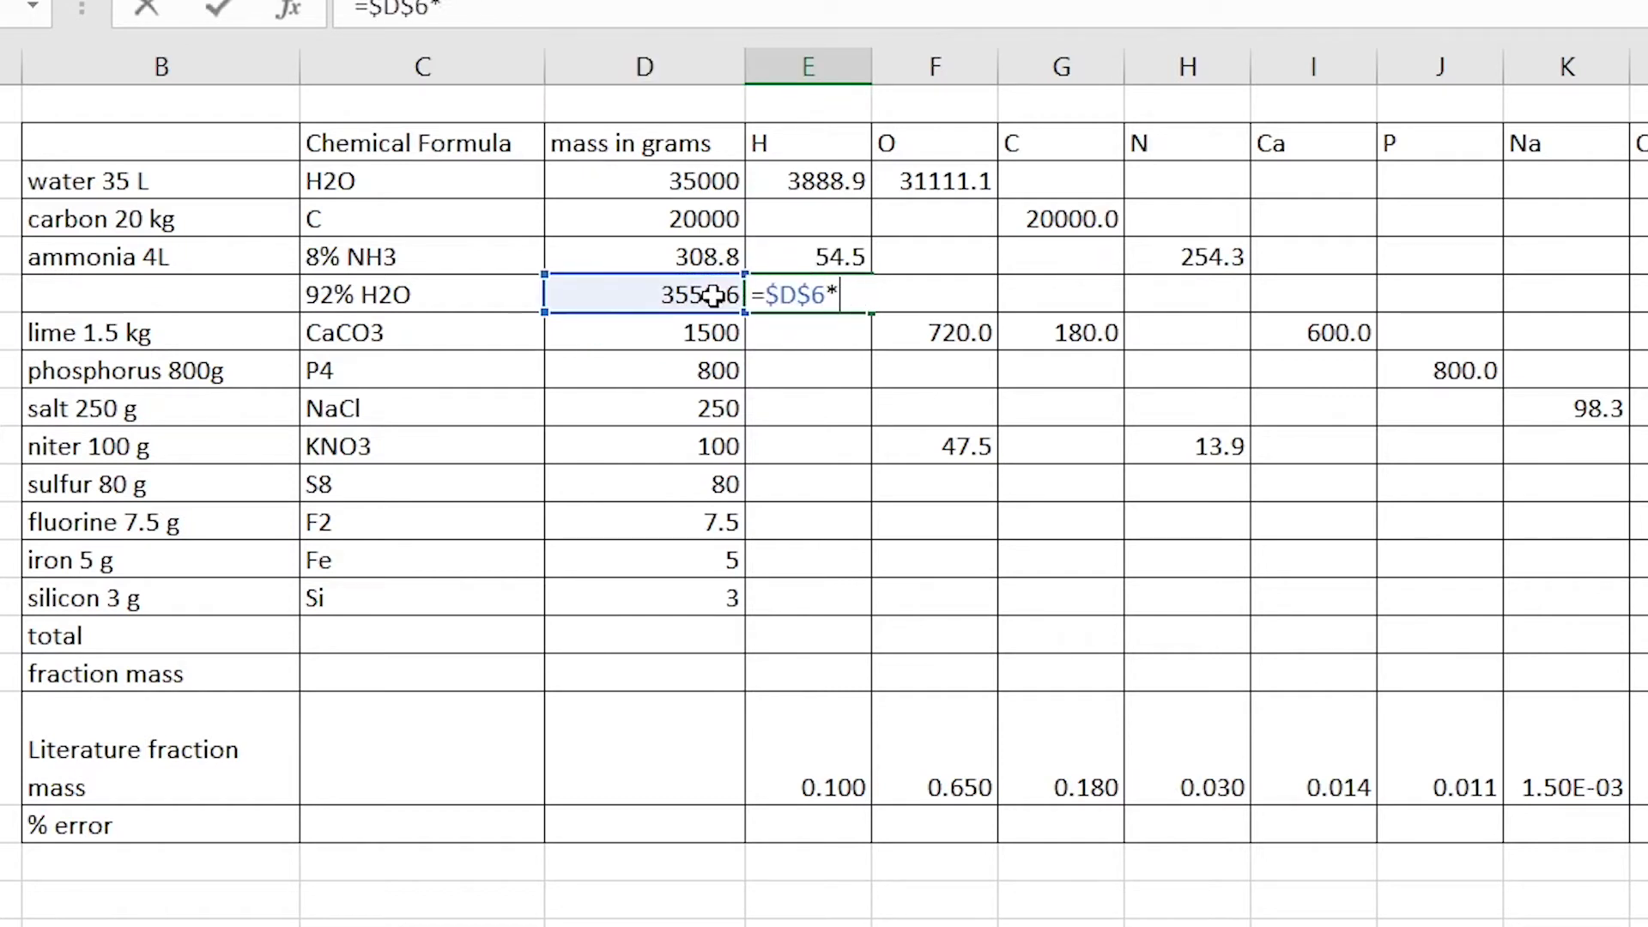
type("(2/18)")
key("ctrl+Return")
- Reuse the 92% H2O row's hydrogen formula in its O cell with the numerator 16
key("ctrl+c")
key("Right")
key("ctrl+v")
double_click(459, 8)
type("16")
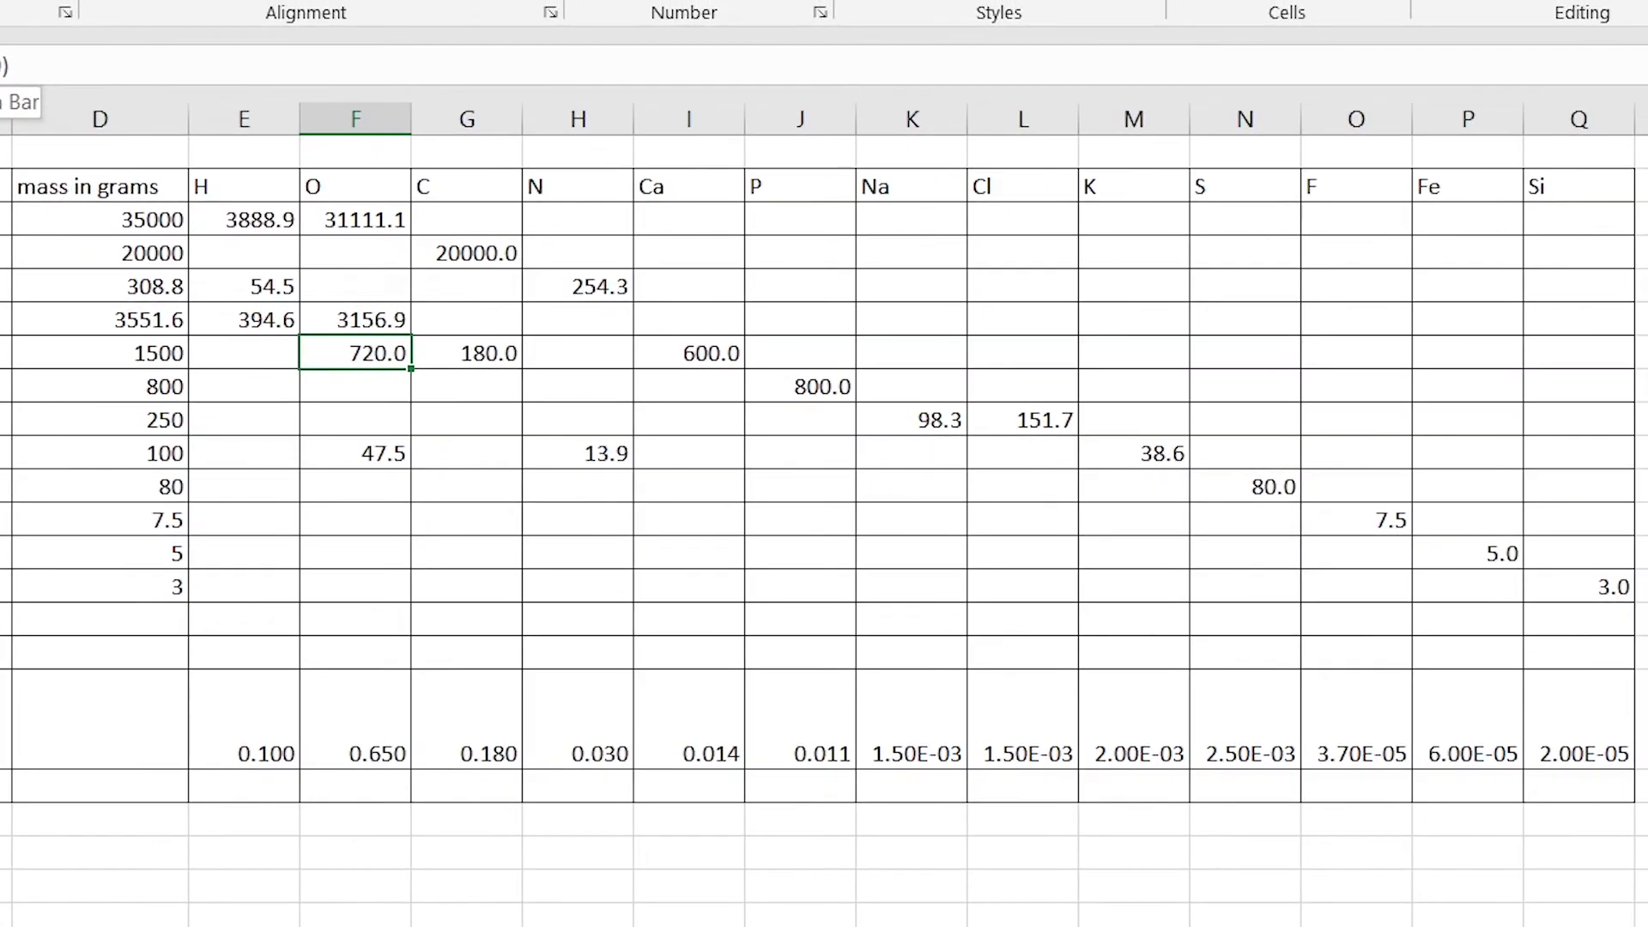
- Sum the H column in the total row with =SUM(E3:E14) and fill the formula across columns D to Q
left_click(231, 626)
type("=sum(")
left_click_drag(245, 218, 207, 587)
key("ctrl+Return")
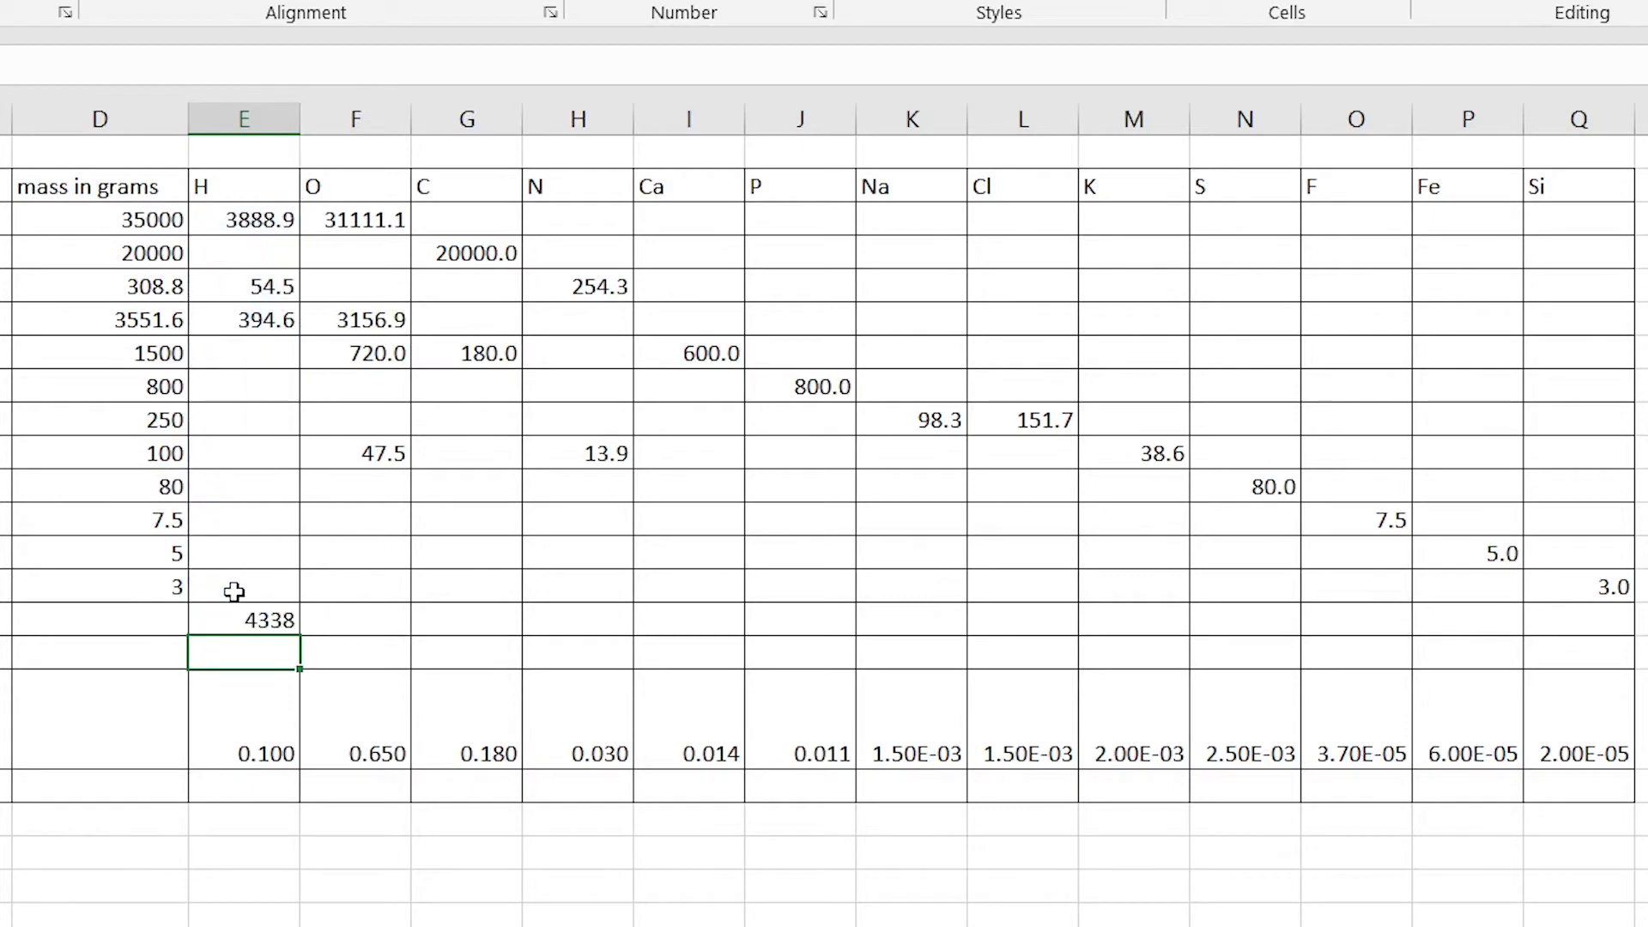
left_click_drag(296, 636, 1613, 625)
left_click(249, 592)
left_click(256, 614)
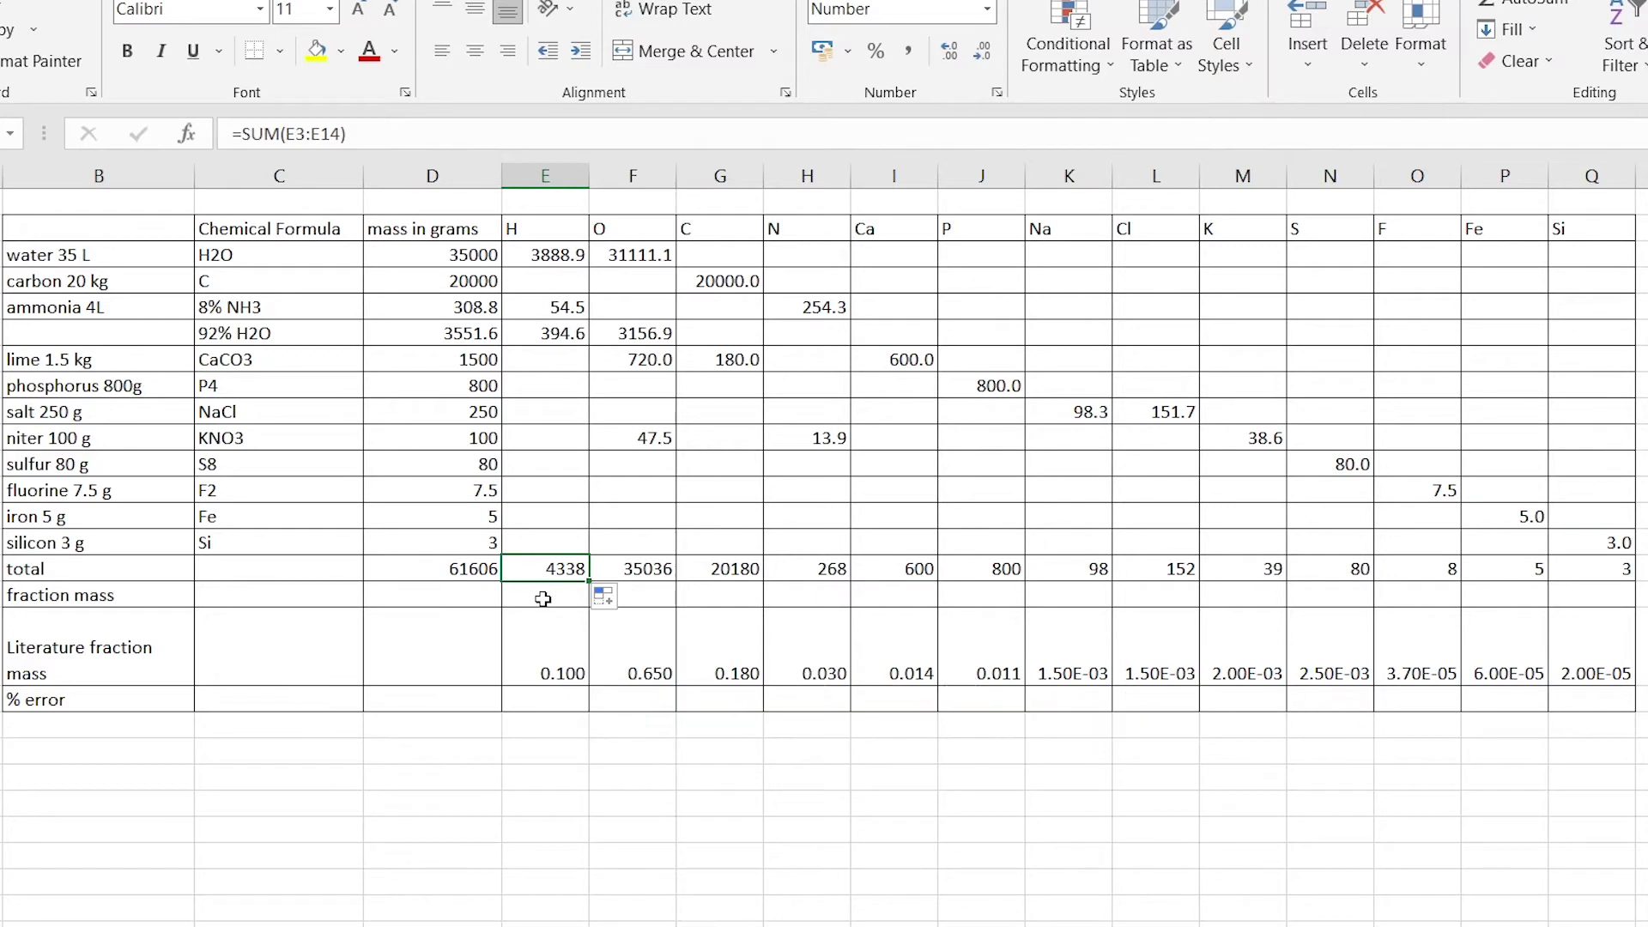
- Calculate hydrogen's fraction mass as =E15/$D$15 and fill the formula across the fraction mass row from D to Q
left_click(543, 599)
type("=")
left_click(547, 573)
type("/")
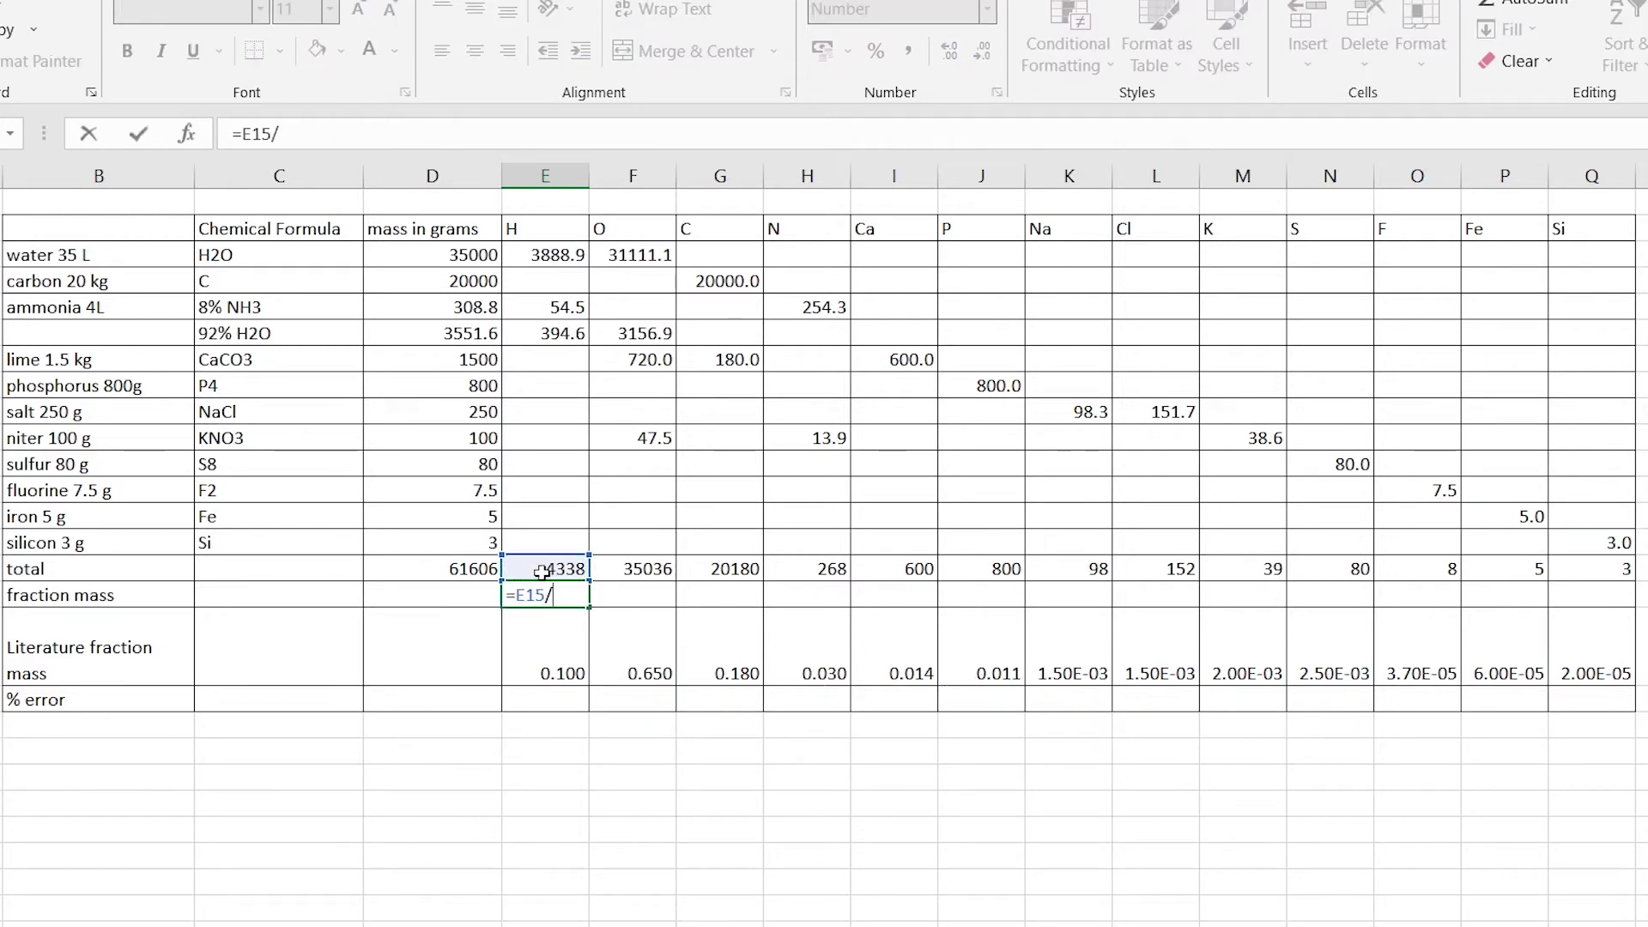
left_click(465, 571)
key("F4")
key("ctrl+Return")
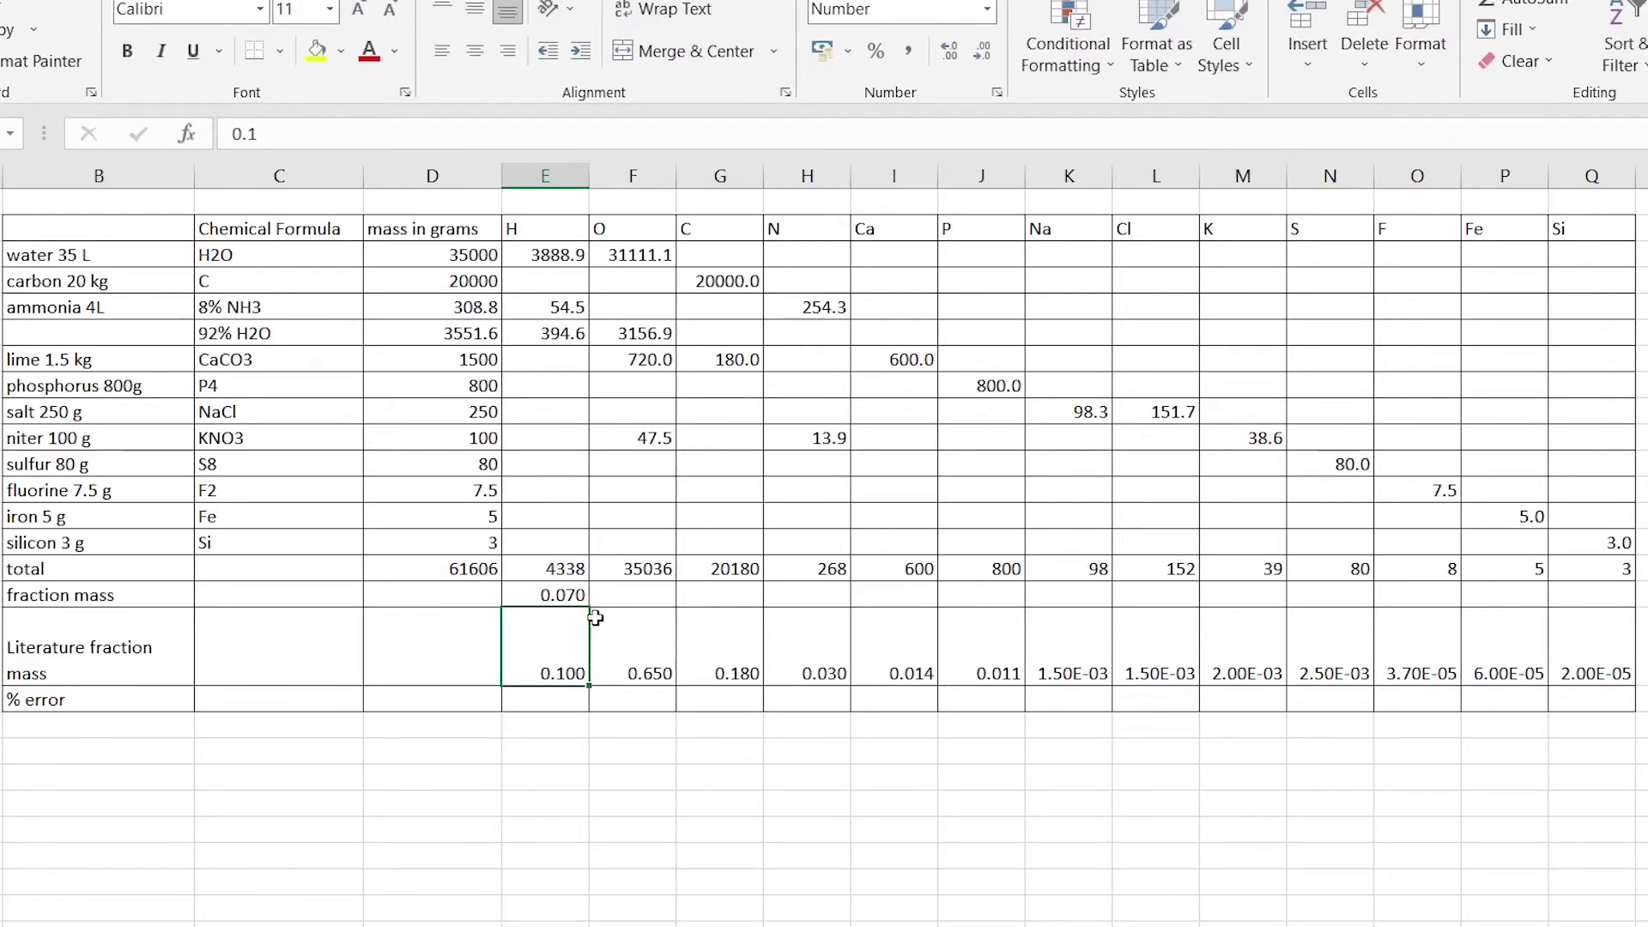
left_click_drag(589, 607, 468, 601)
left_click(593, 606)
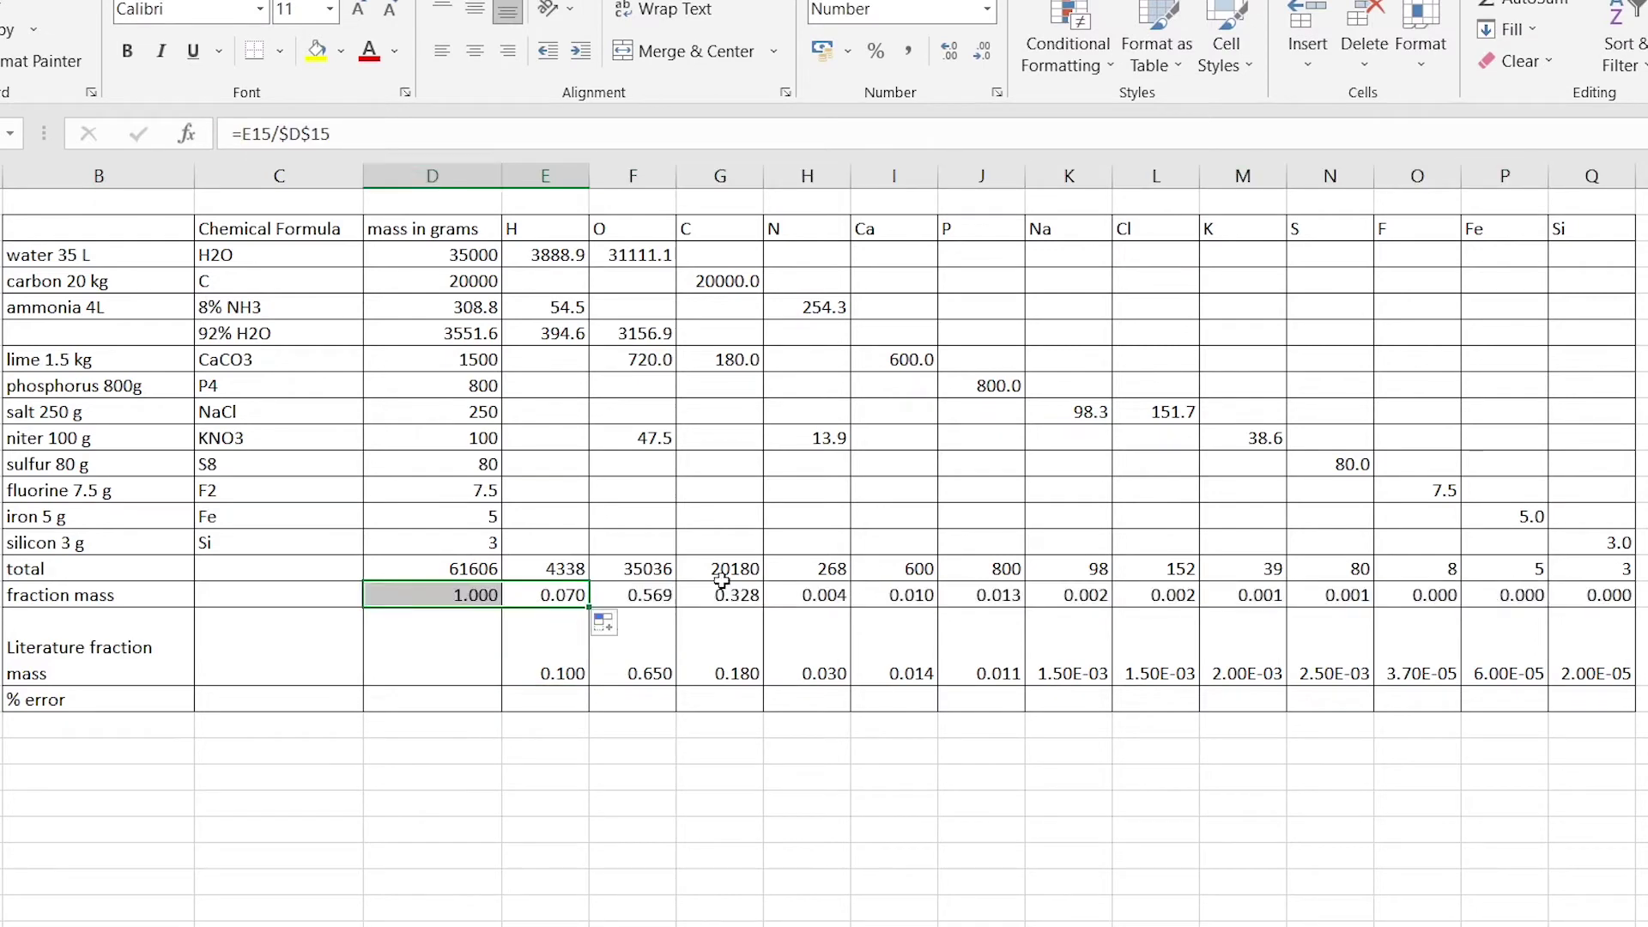
- Format the fraction mass cells from Na to Si in scientific notation with two decimal places
left_click(1170, 611)
left_click_drag(1069, 601, 1608, 596)
left_click(990, 10)
left_click(910, 586)
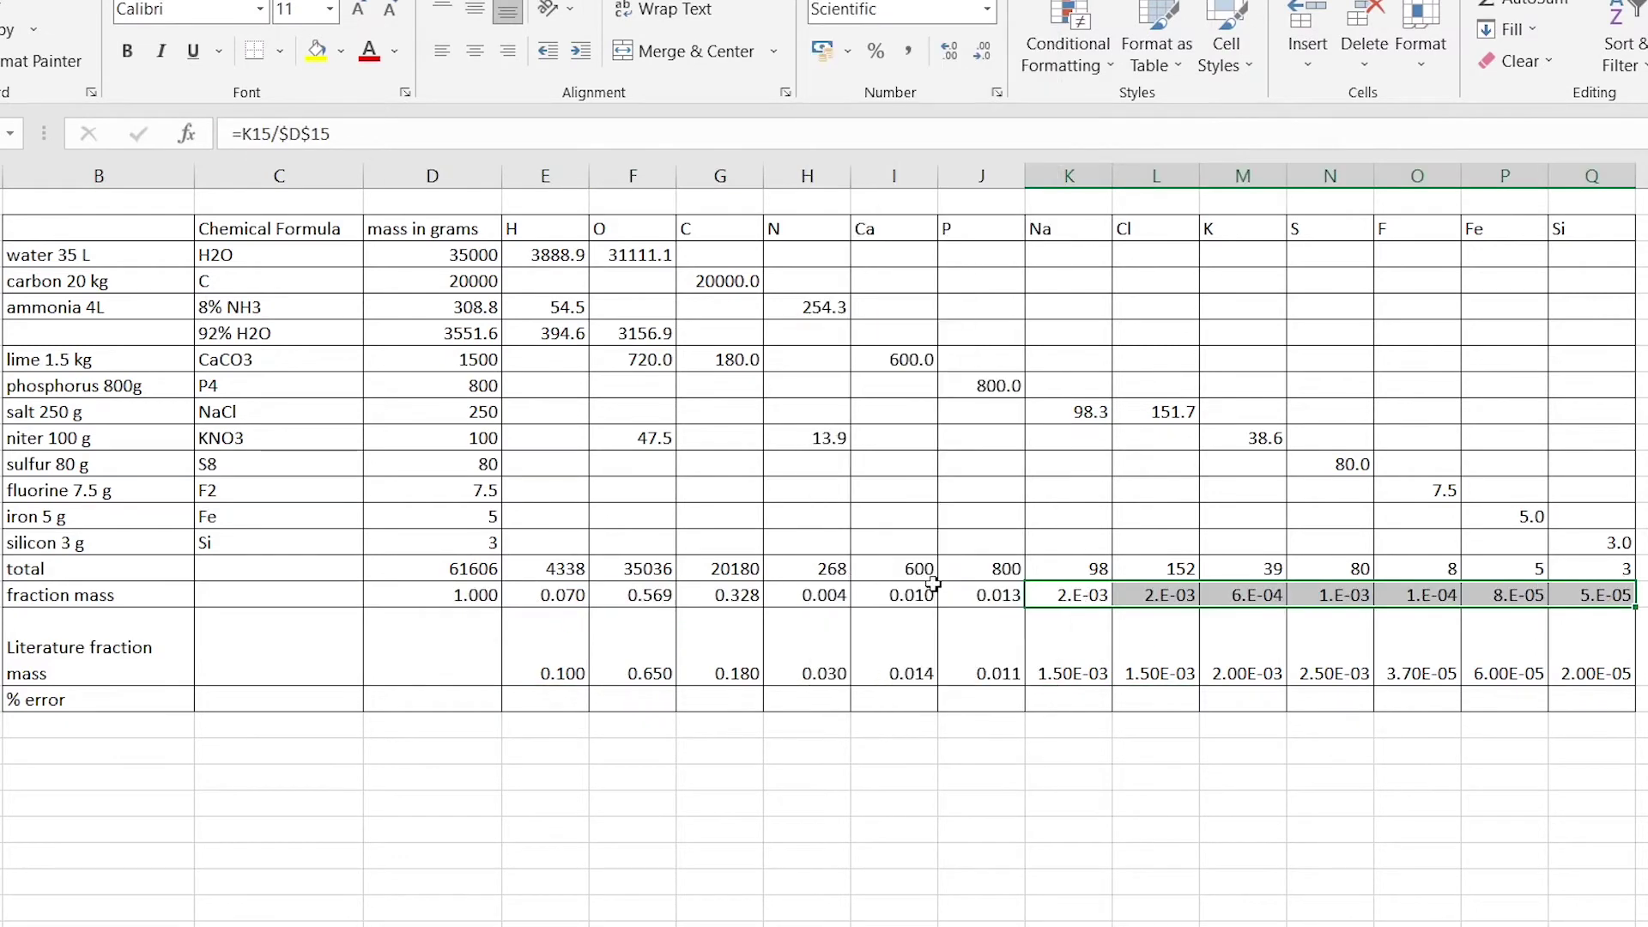
left_click(988, 10)
left_click(939, 694)
left_click(612, 392)
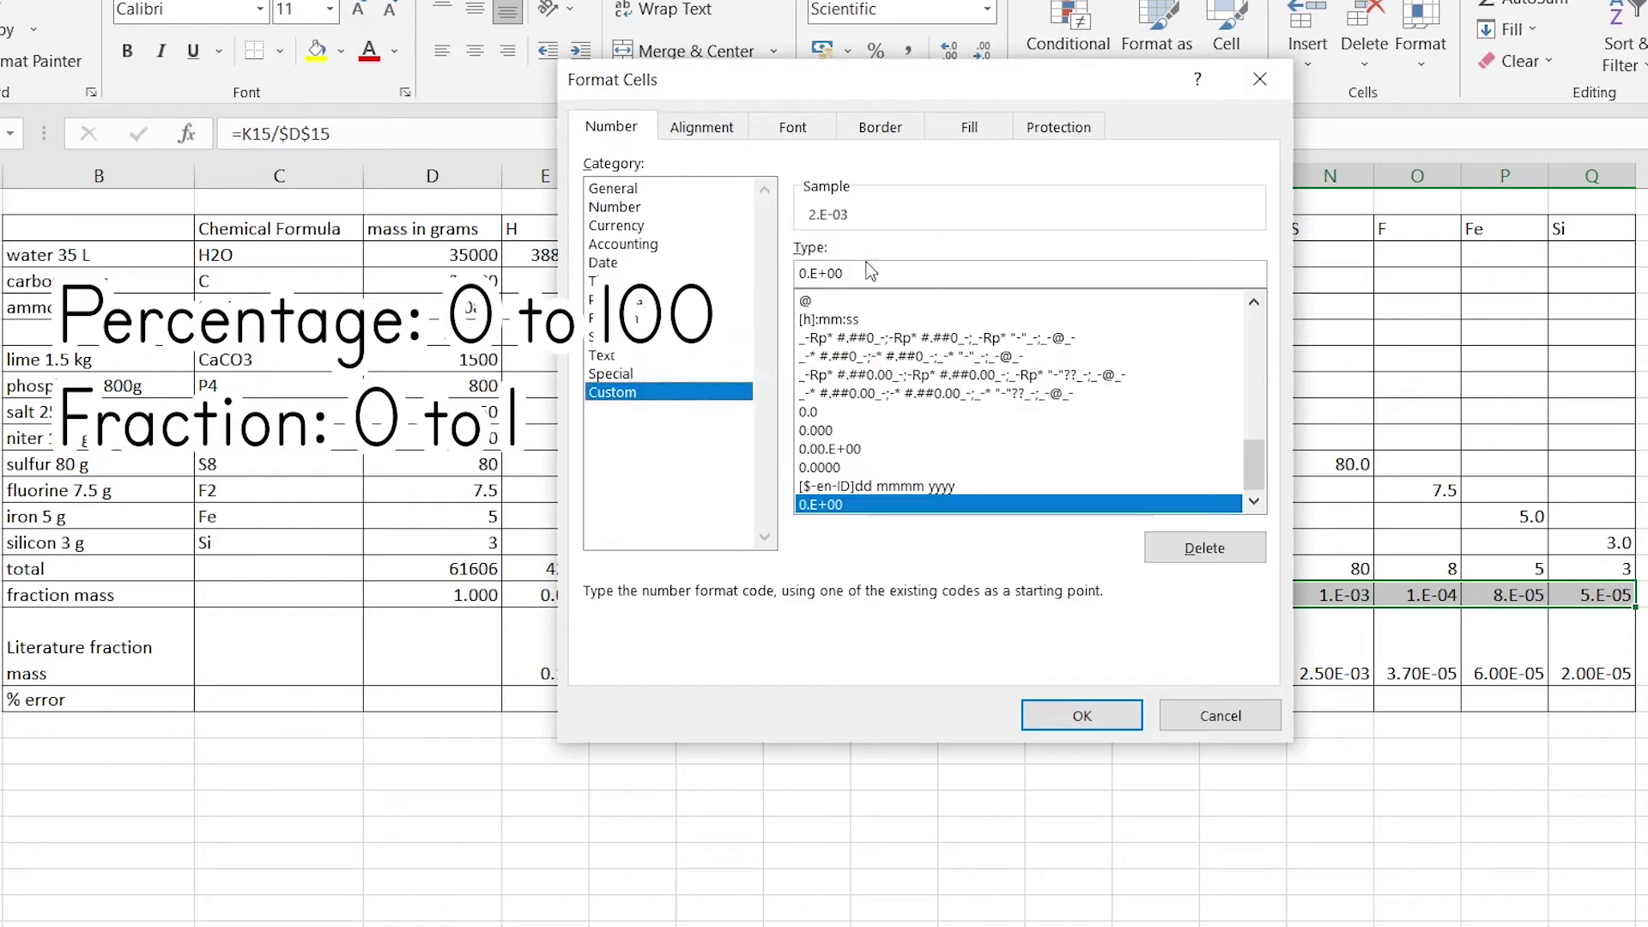
left_click(1081, 715)
left_click(740, 651)
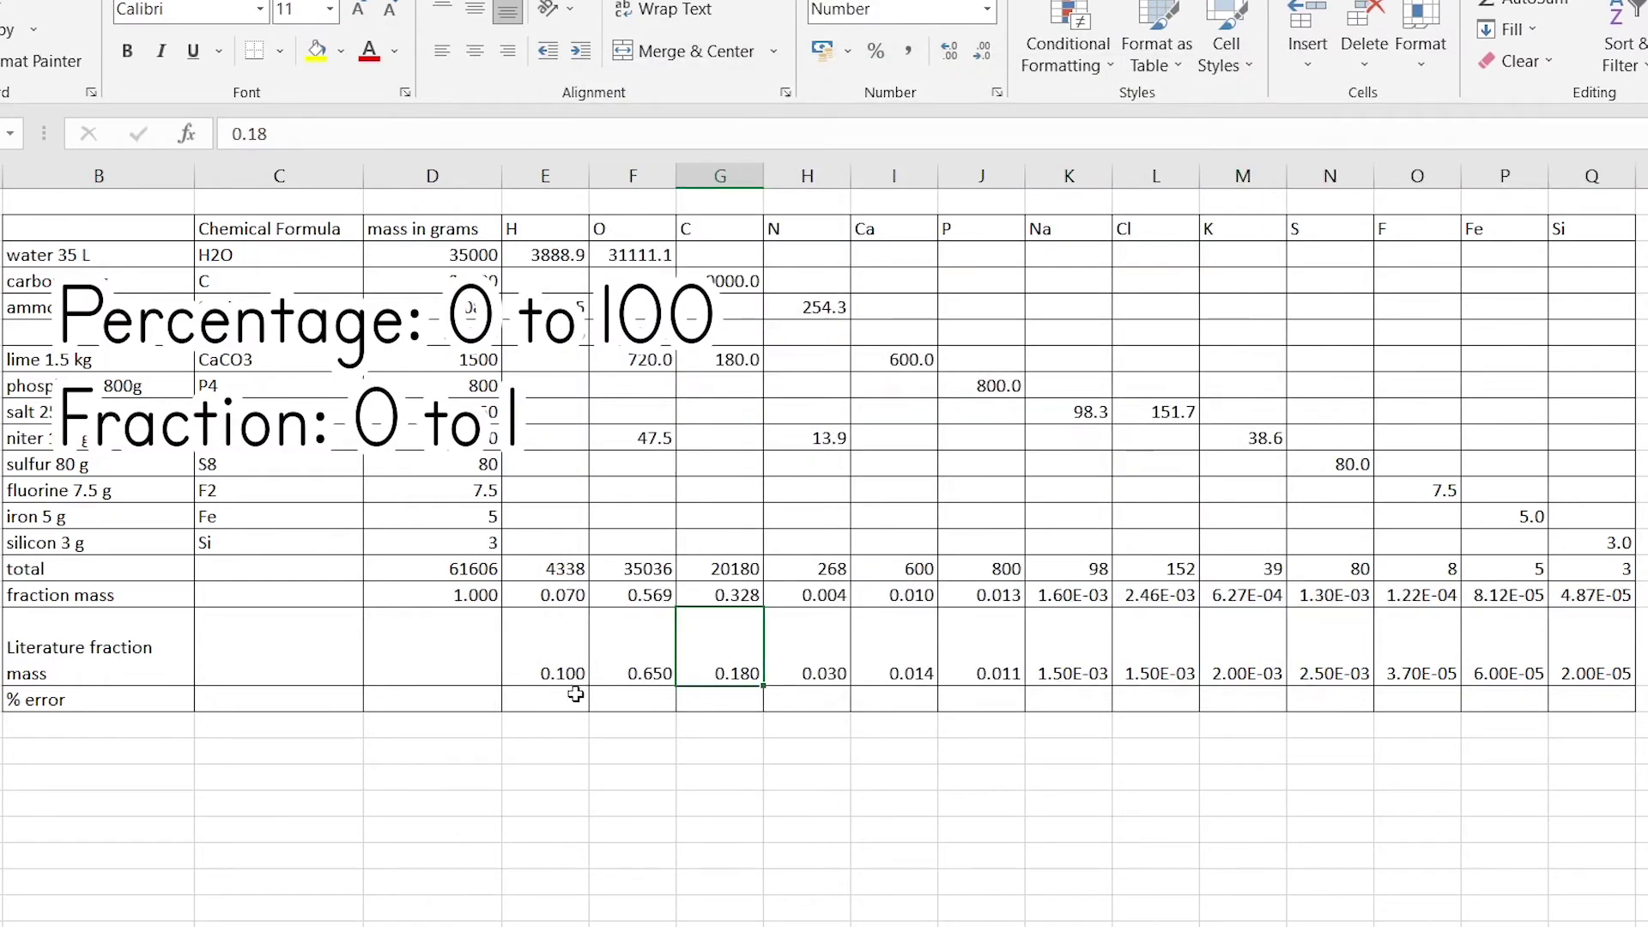
- Calculate hydrogen's % error as =(E16-E17)/E17*100 and fill the formula across the row through Si
left_click(543, 701)
type("=")
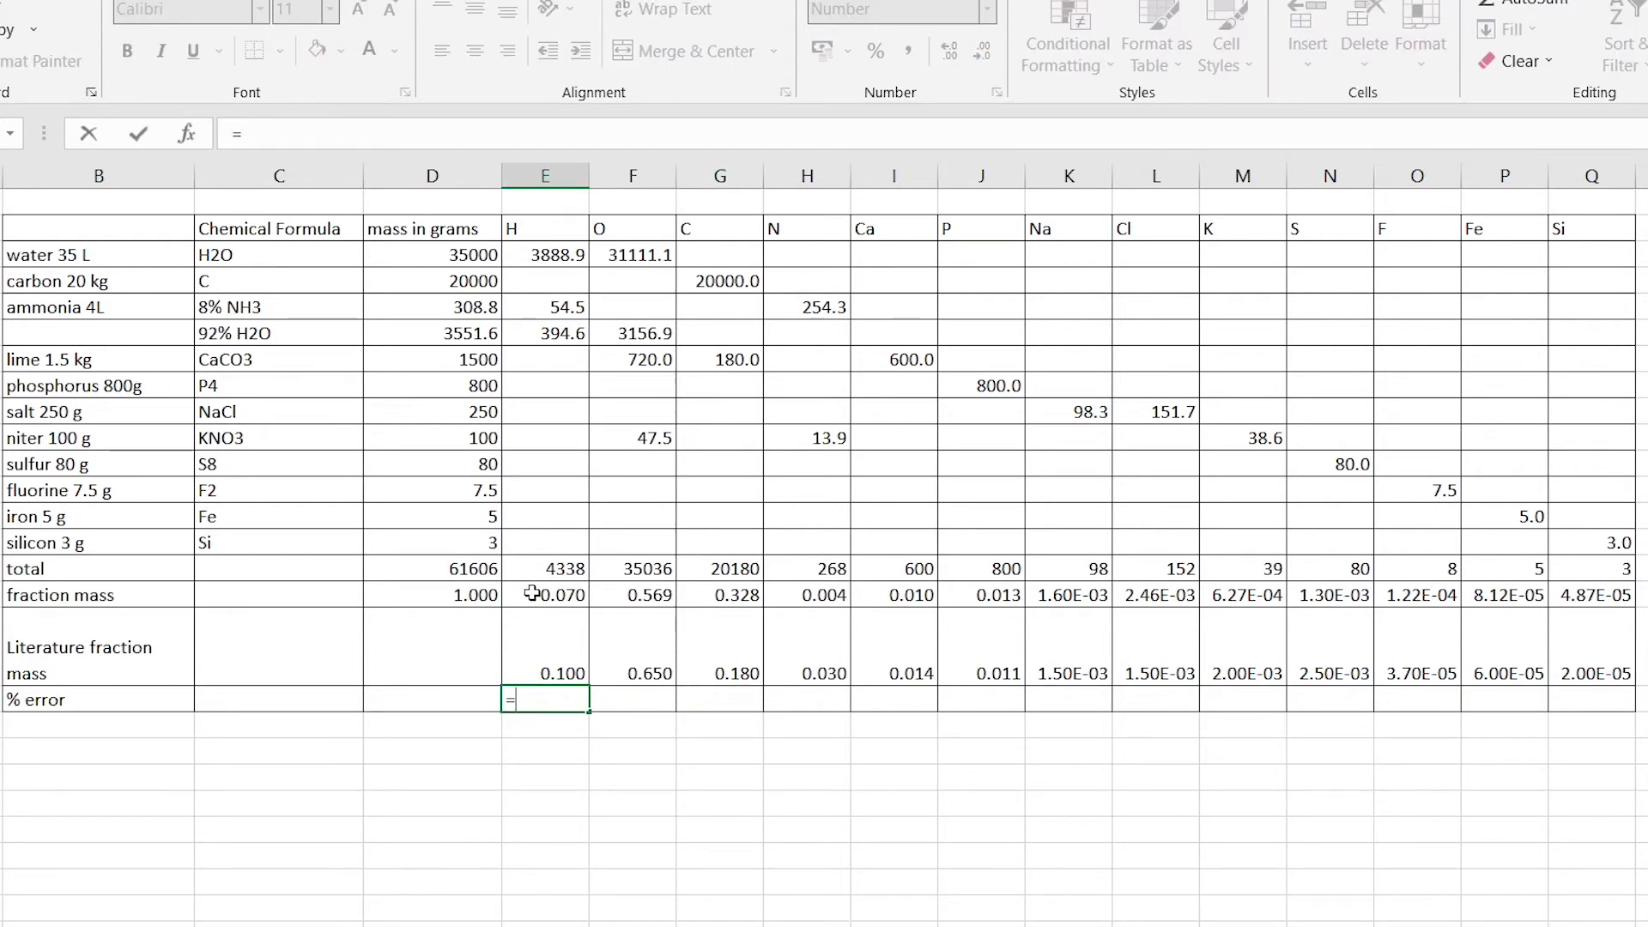
type("(")
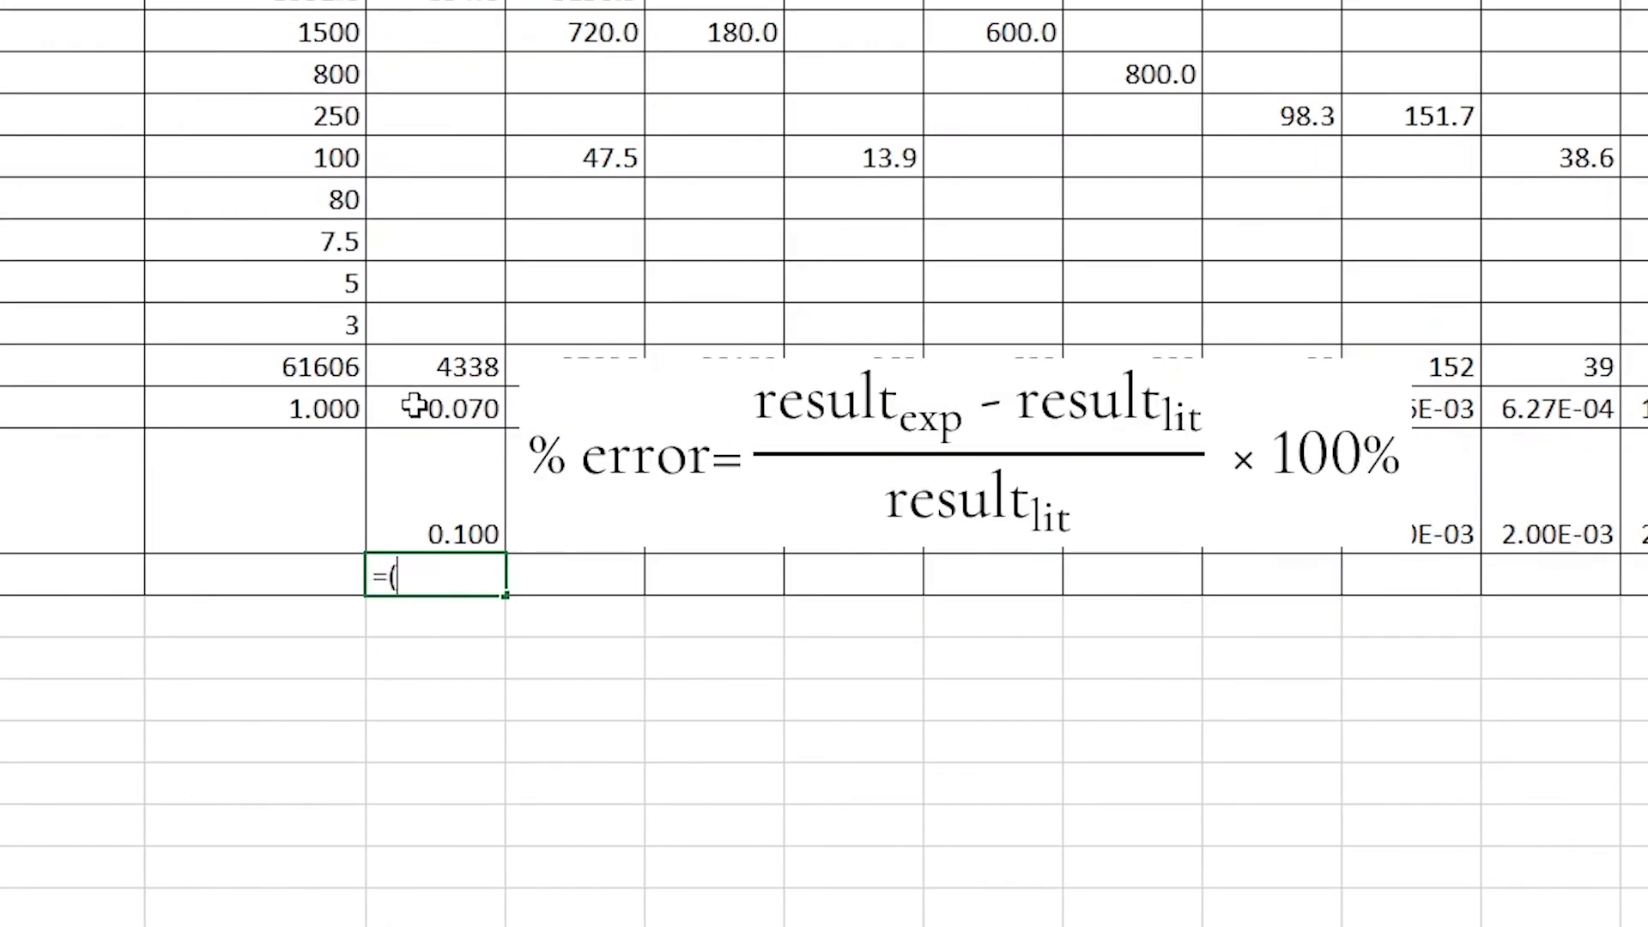
left_click(532, 593)
type("-")
left_click(430, 490)
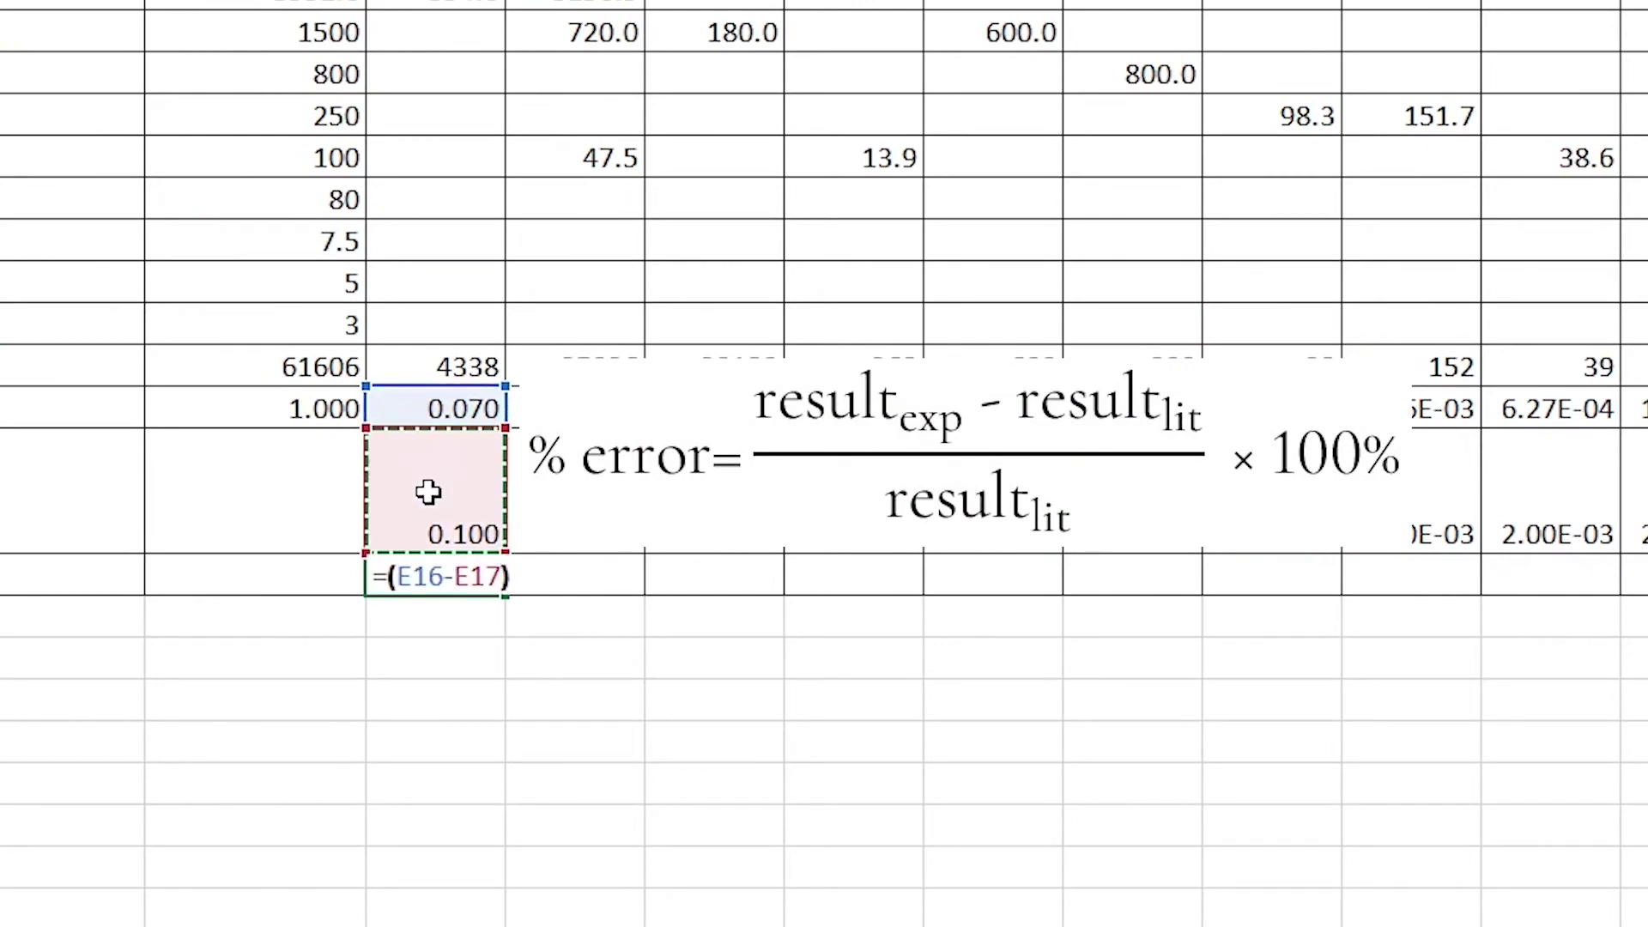
type(")/")
left_click(427, 491)
type("*100")
key("Return")
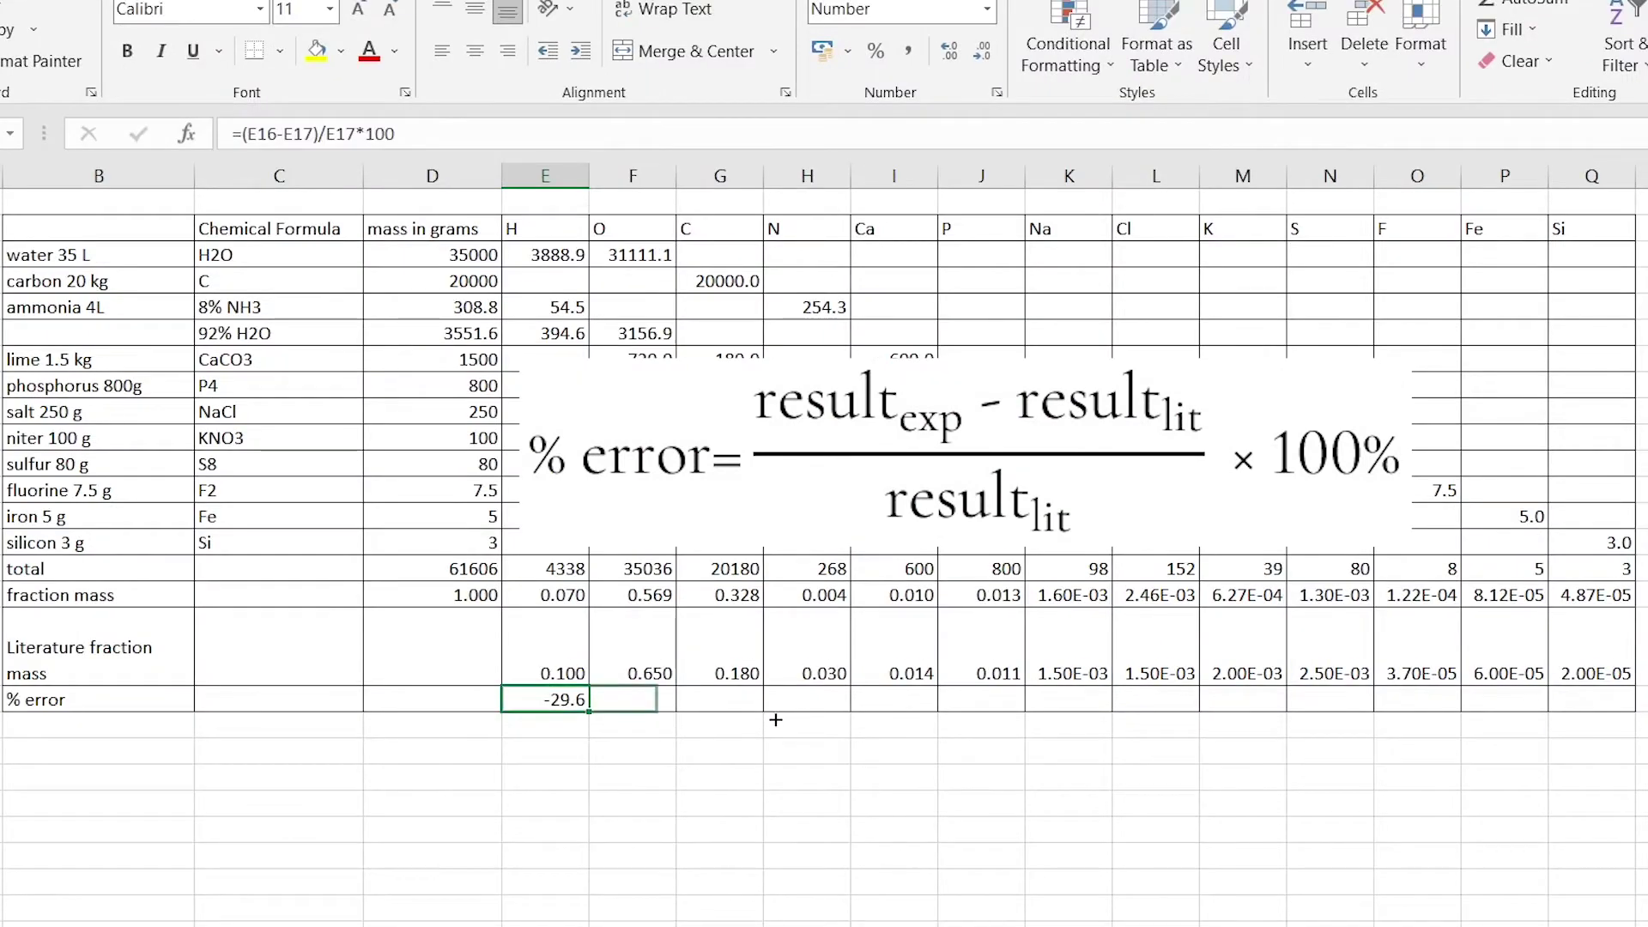
left_click_drag(775, 719, 1607, 719)
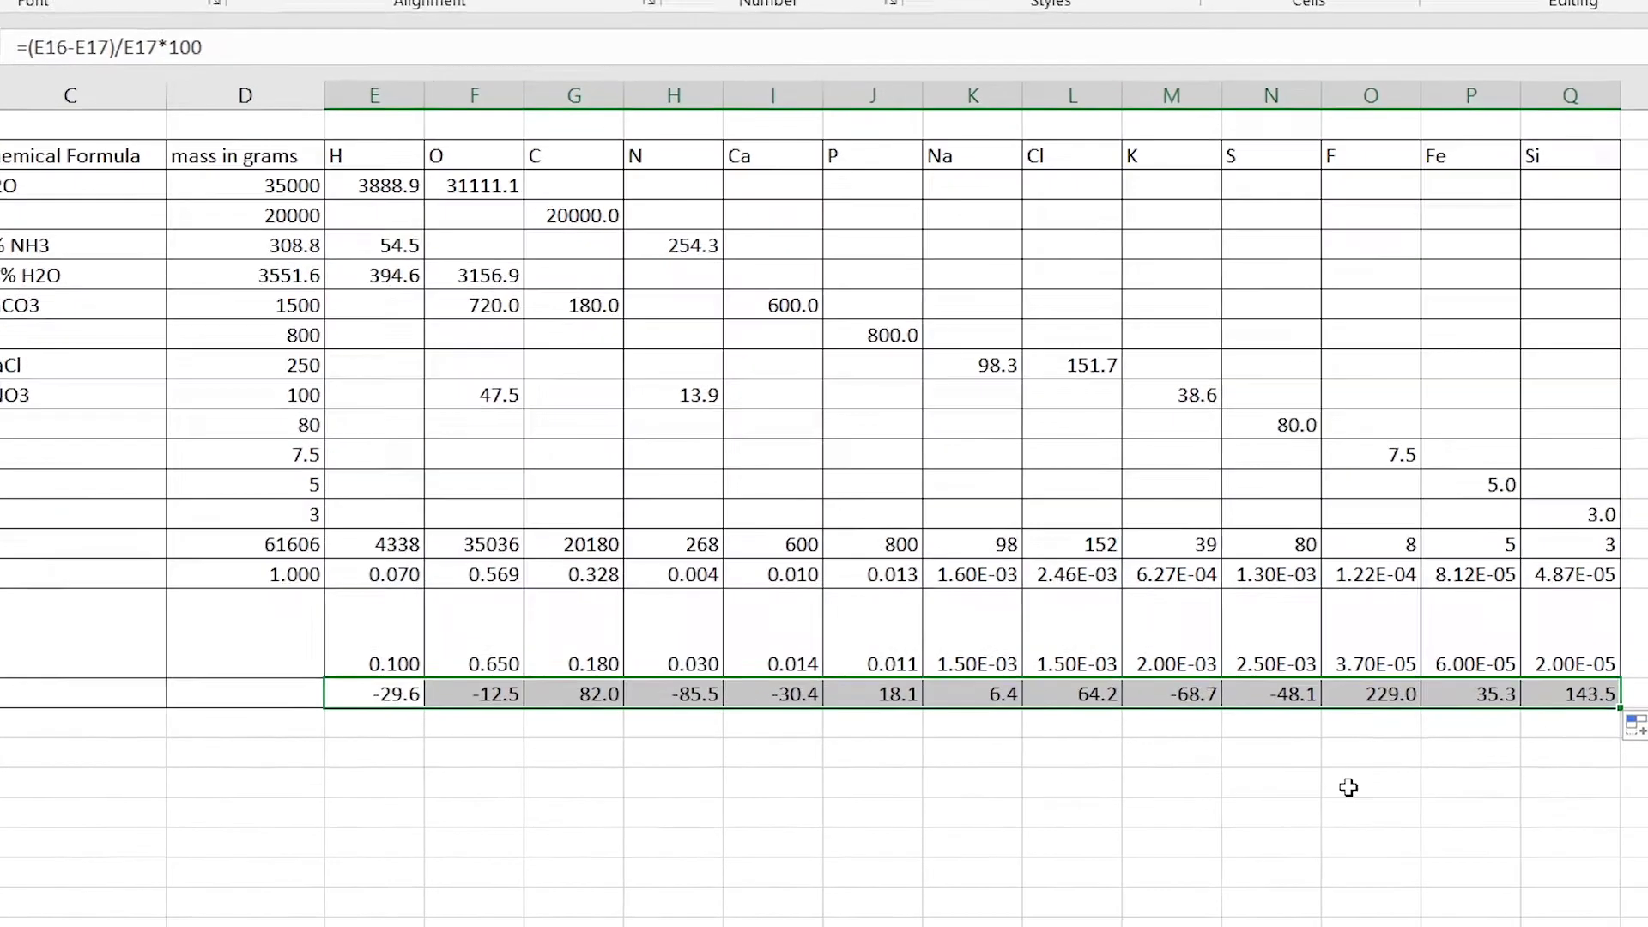
left_click(1157, 777)
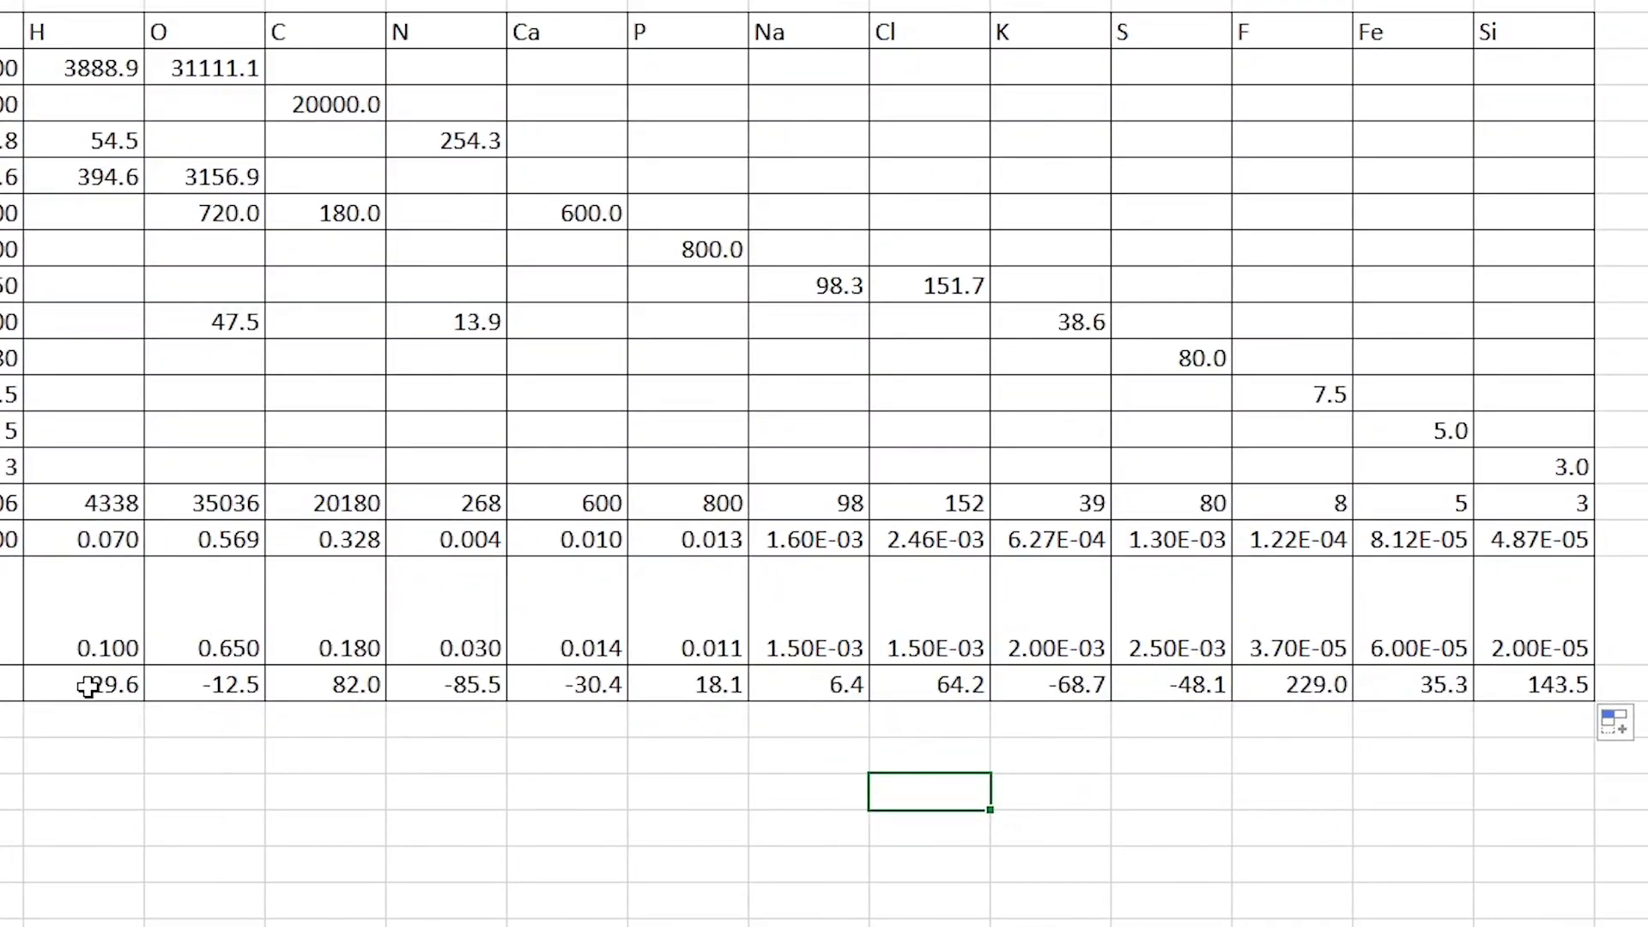
- Fill the % error cells of H, O, N and Ca with light orange
left_click_drag(88, 687, 217, 694)
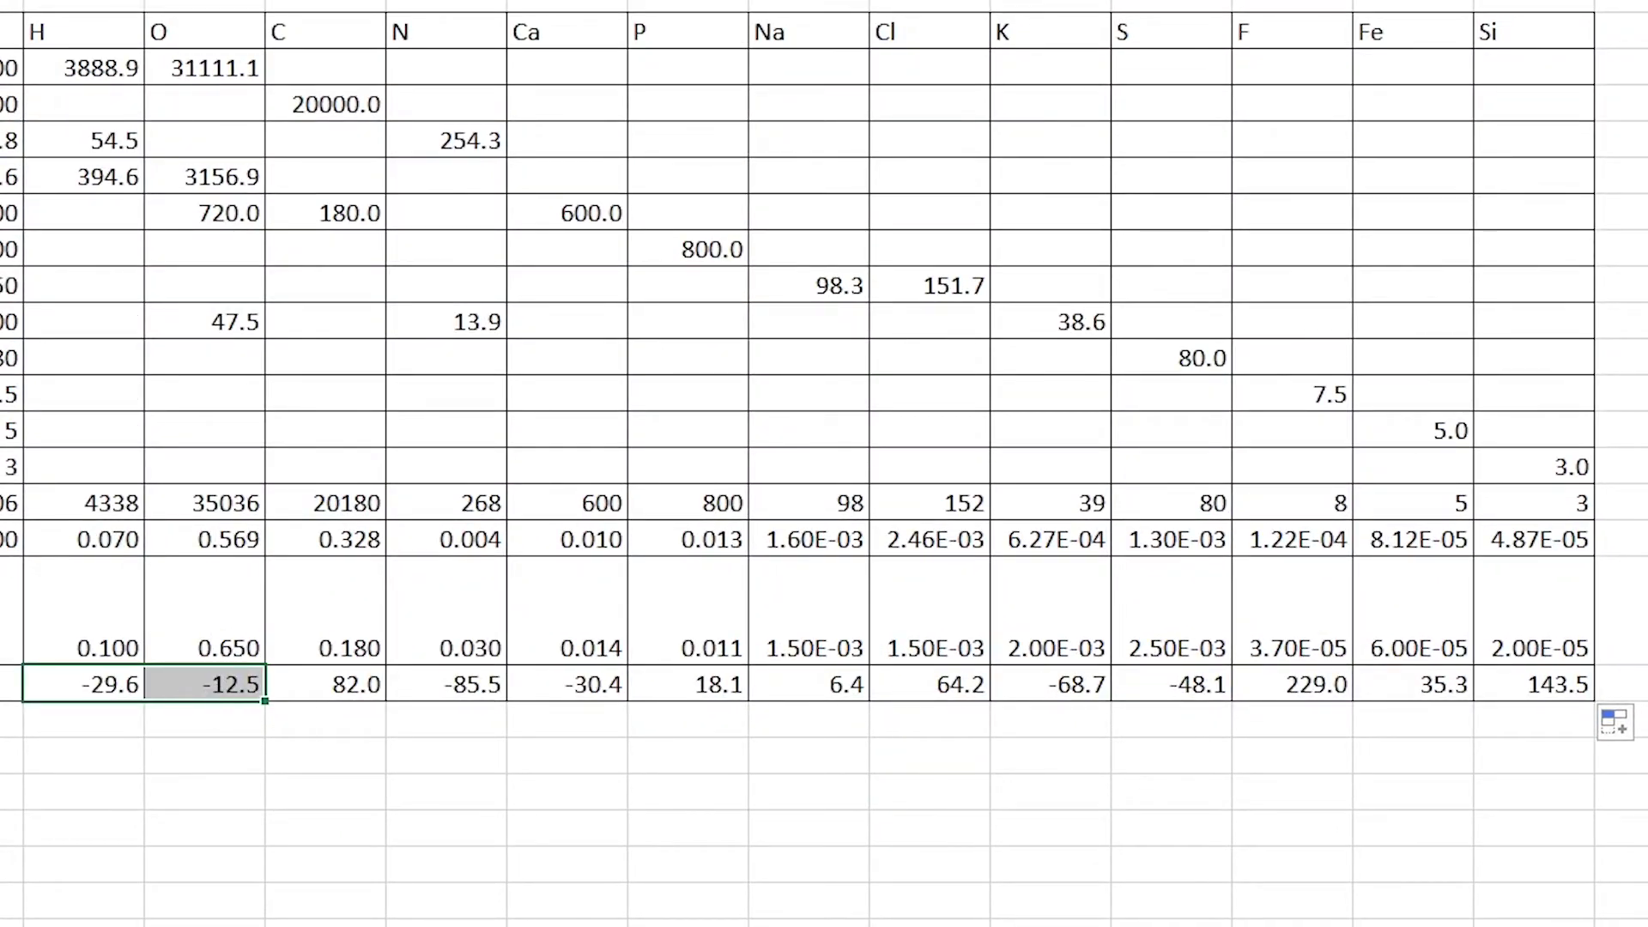
left_click(17, 77)
left_click_drag(468, 686, 584, 687)
key("F4")
- Fill the % error cells of C, Cl, F, Si and Fe with pink
left_click(335, 683)
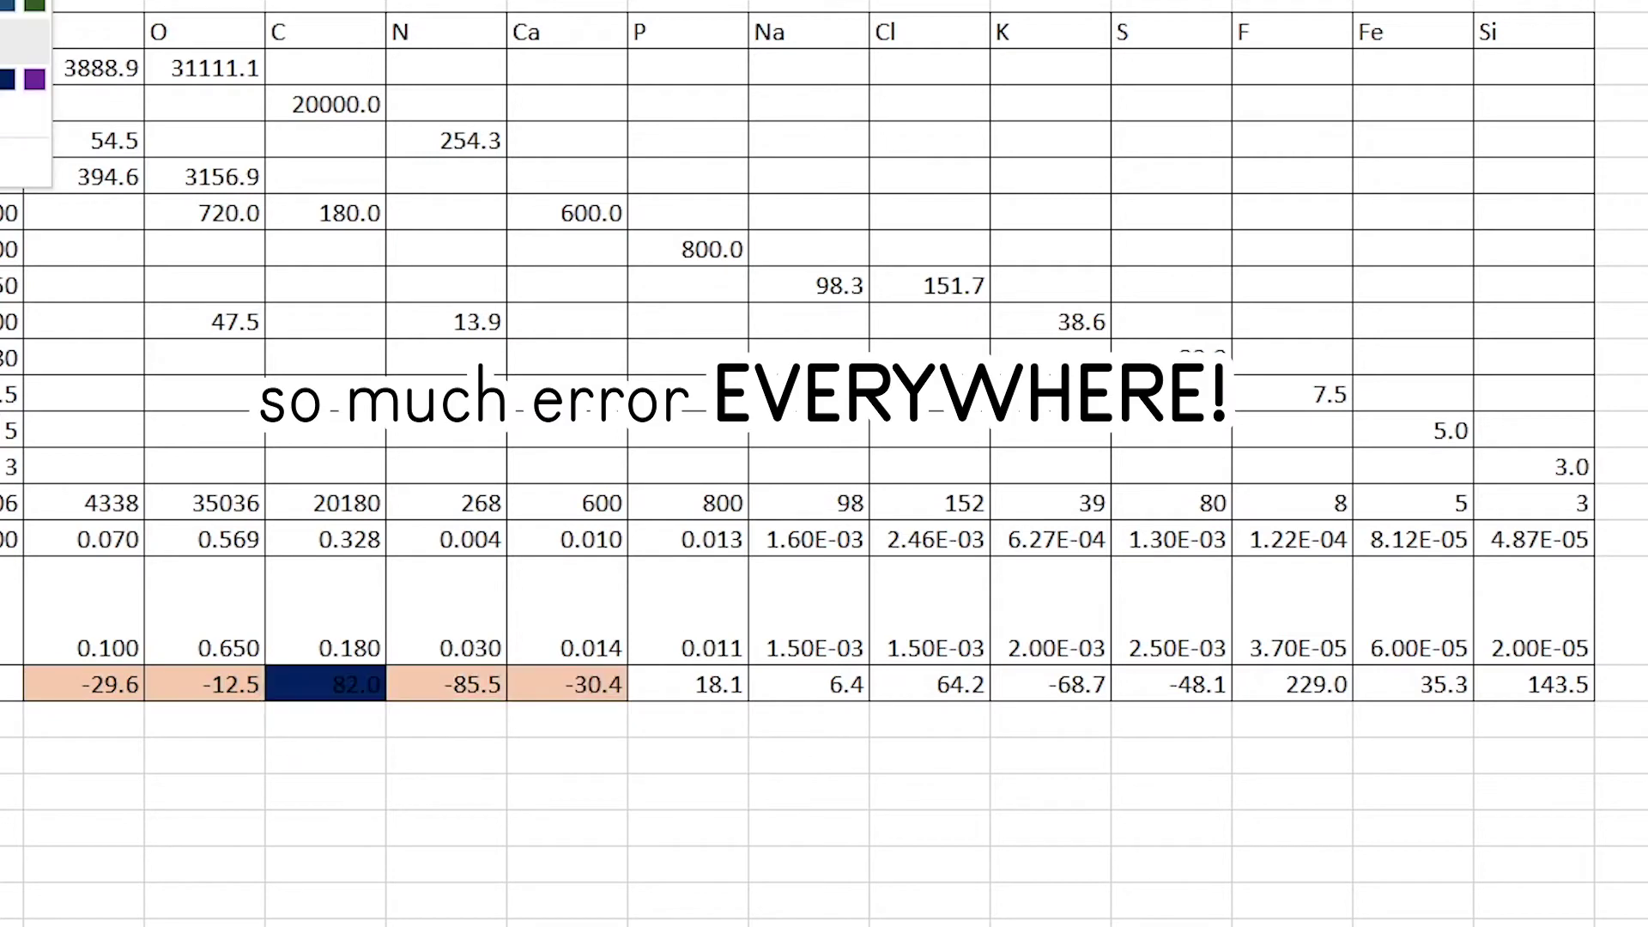
left_click(39, 85)
left_click(687, 684)
left_click(940, 687)
key("F4")
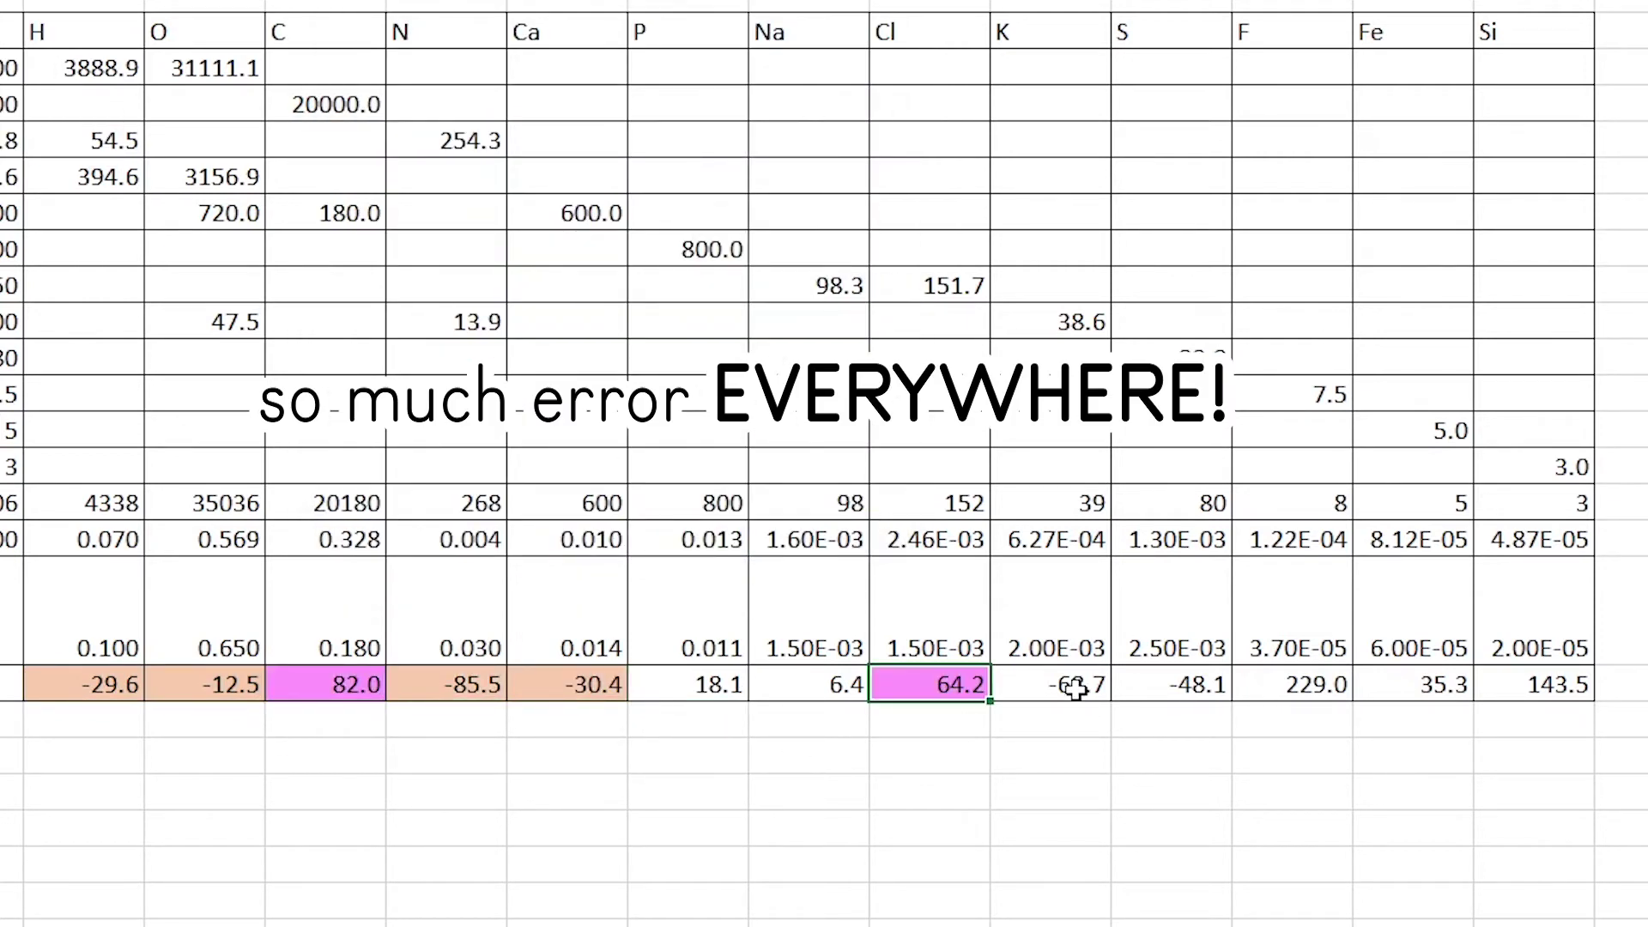
left_click(1291, 684)
key("F4")
left_click(1534, 685)
key("F4")
left_click(1412, 691)
key("F4")
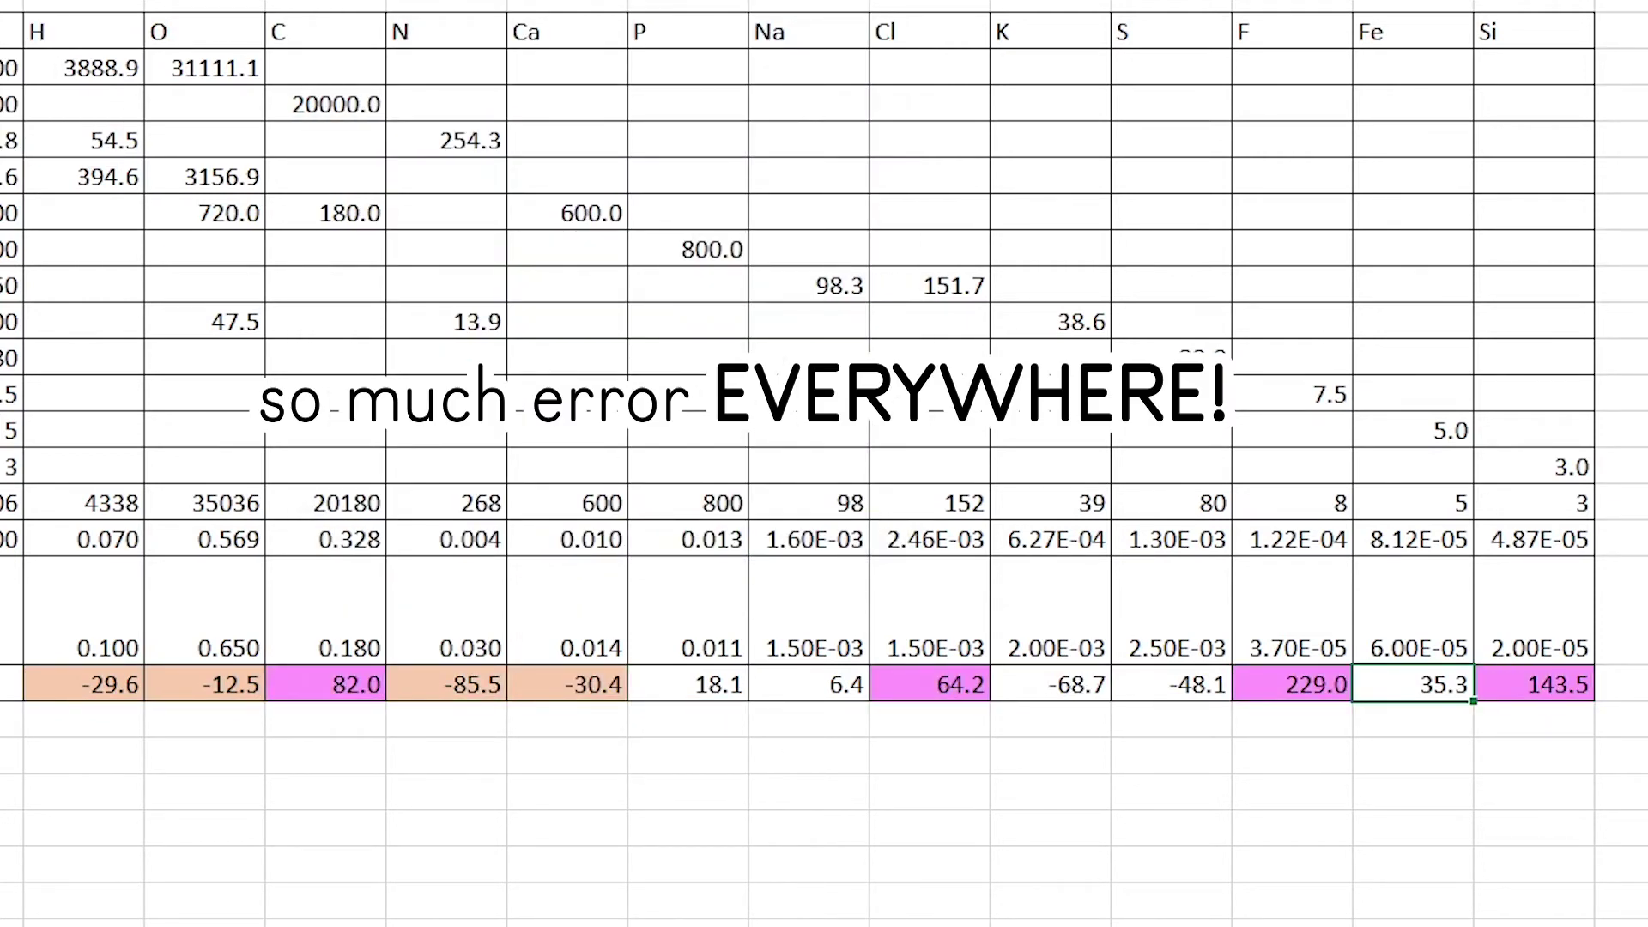
- Fill the % error cells of K and S with light orange
left_click_drag(1051, 684, 1172, 684)
left_click(13, 17)
left_click(35, 86)
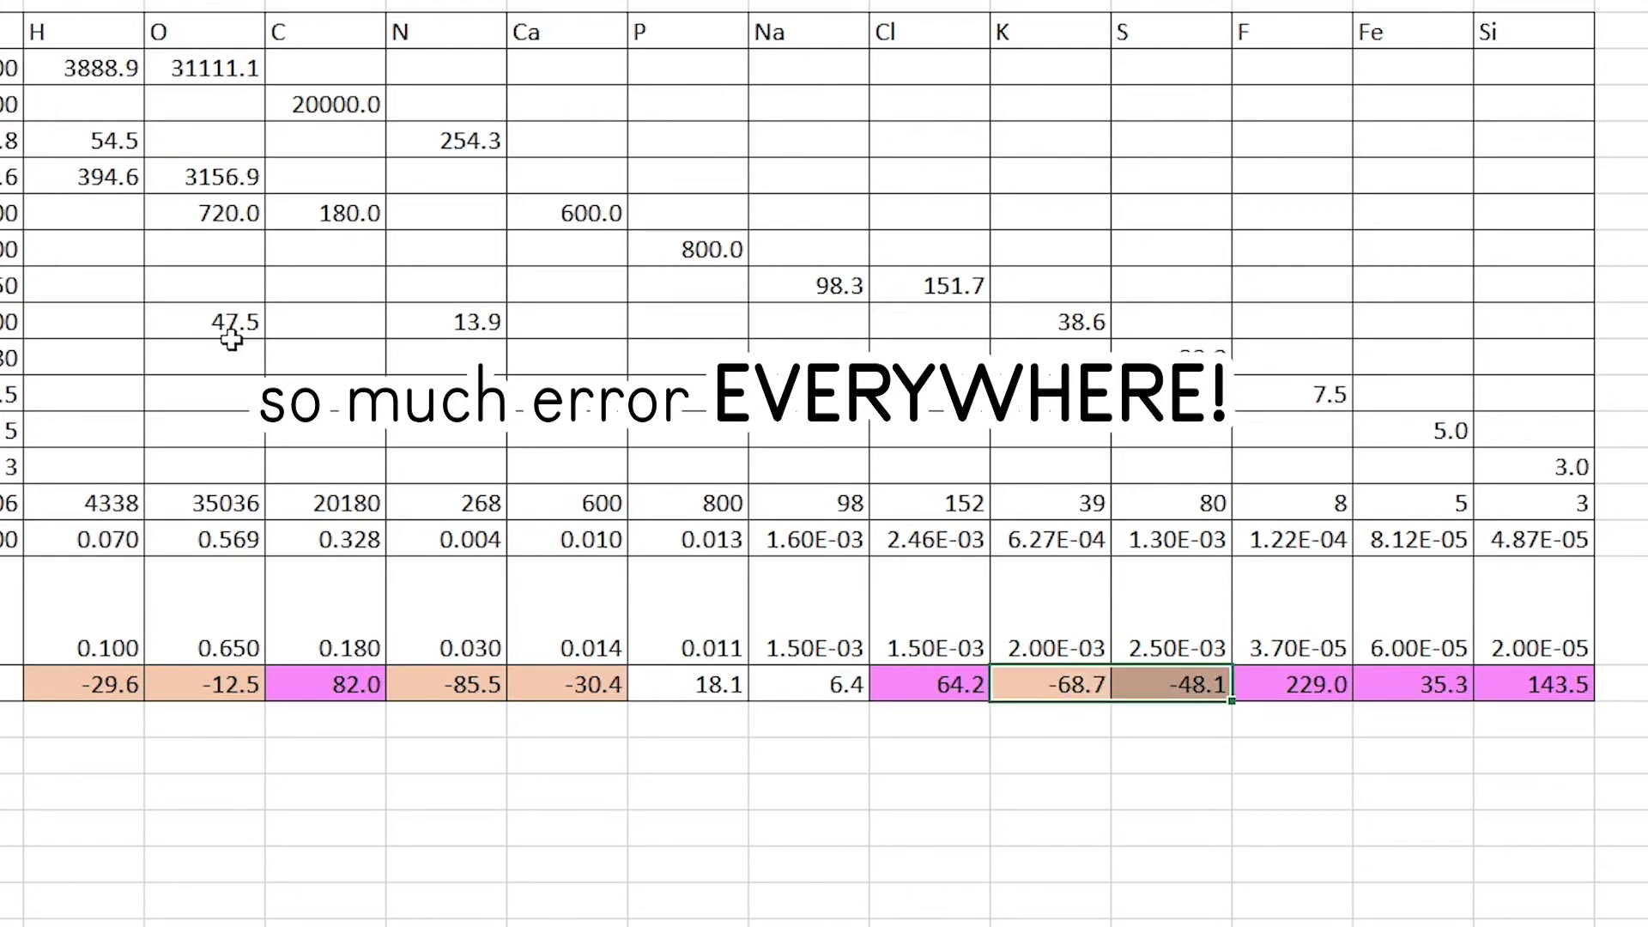
left_click(687, 865)
left_click(83, 790)
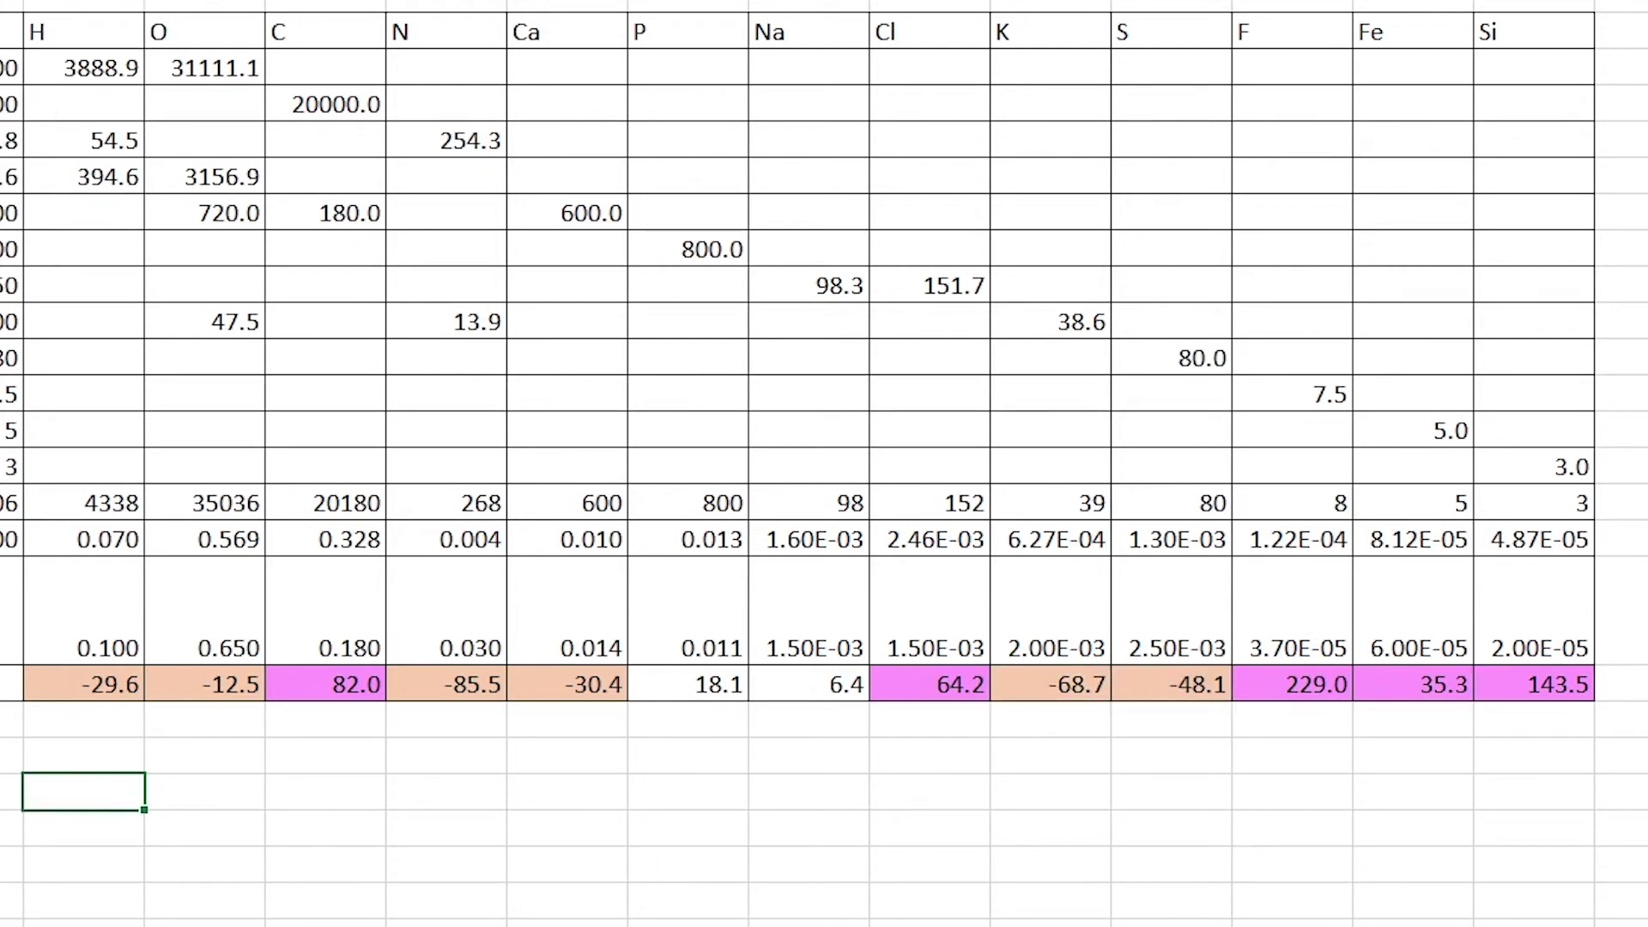